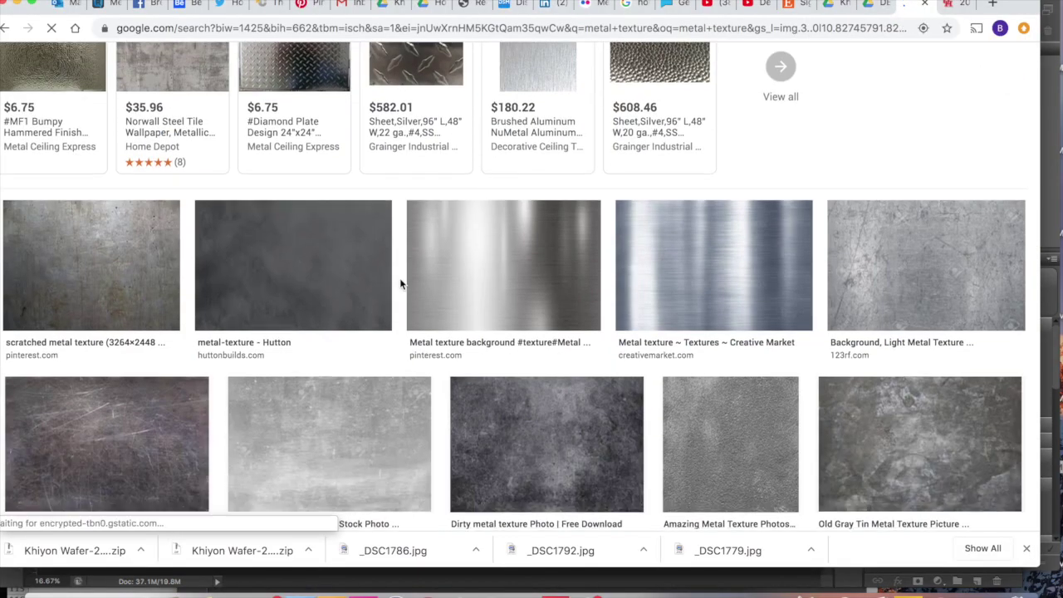
Copy the floor texture image and paste it into the player composite as a new layer
{"action": "left_click", "coordinate": [920, 444]}
{"action": "right_click", "coordinate": [691, 244]}
{"action": "left_click", "coordinate": [724, 373]}
{"action": "key", "text": "super+Tab"}
{"action": "key", "text": "ctrl+v"}
Free Transform the texture into a shallow perspective floor strip along the canvas bottom
{"action": "key", "text": "ctrl+t"}
{"action": "left_click_drag", "start_coordinate": [660, 196], "coordinate": [660, 434]}
{"action": "key", "text": "ctrl+minus"}
{"action": "left_click_drag", "start_coordinate": [428, 453], "coordinate": [415, 408]}
{"action": "left_click_drag", "start_coordinate": [576, 410], "coordinate": [671, 407]}
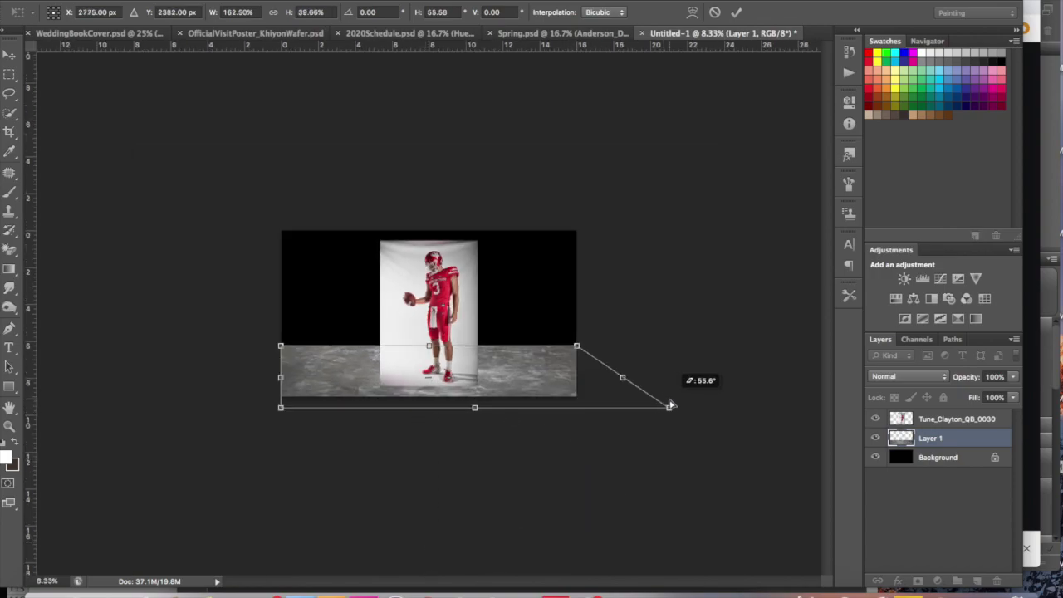
{"action": "left_click_drag", "start_coordinate": [577, 346], "coordinate": [582, 361]}
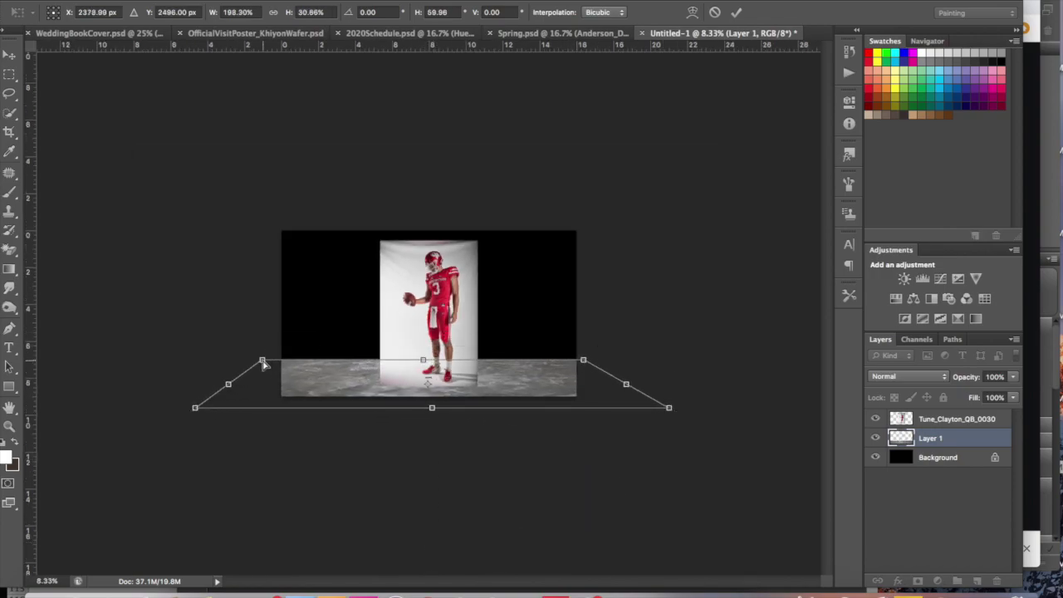
{"action": "key", "text": "Return"}
Darken the floor texture with Levels, then select the player layer
{"action": "key", "text": "ctrl+plus"}
{"action": "key", "text": "ctrl+plus"}
{"action": "key", "text": "ctrl+plus"}
{"action": "key", "text": "ctrl+l"}
{"action": "left_click_drag", "start_coordinate": [710, 291], "coordinate": [607, 290]}
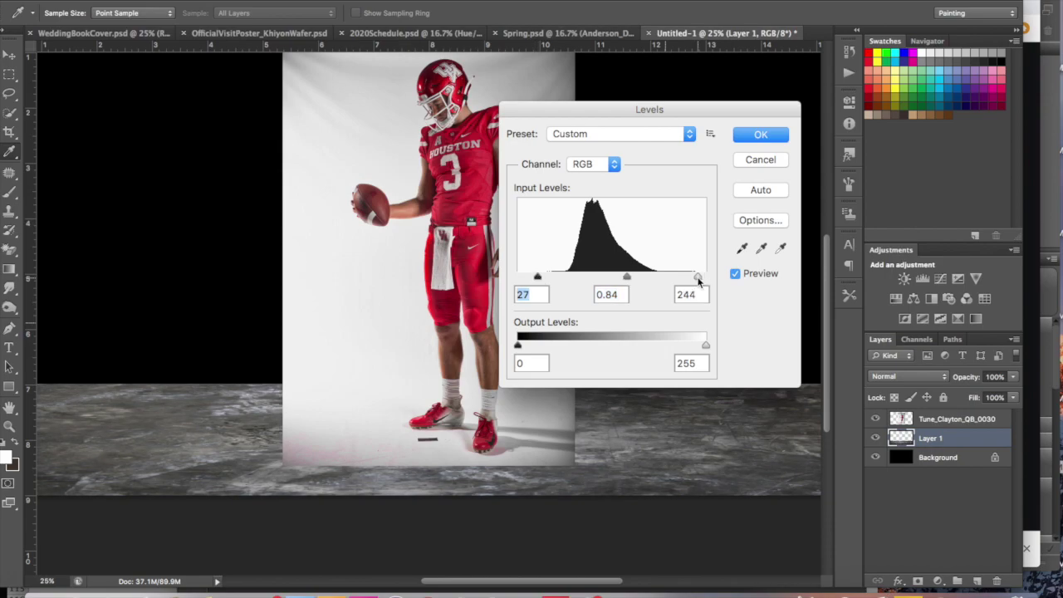
{"action": "key", "text": "Return"}
{"action": "key", "text": "alt+bracketright"}
{"action": "key", "text": "ctrl+plus"}
Switch to the Pen tool and zoom to 400% on the player's helmet area
{"action": "key", "text": "p"}
{"action": "scroll", "coordinate": [631, 314], "scroll_direction": "up", "scroll_amount": 3}
{"action": "scroll", "coordinate": [624, 290], "scroll_direction": "up", "scroll_amount": 2}
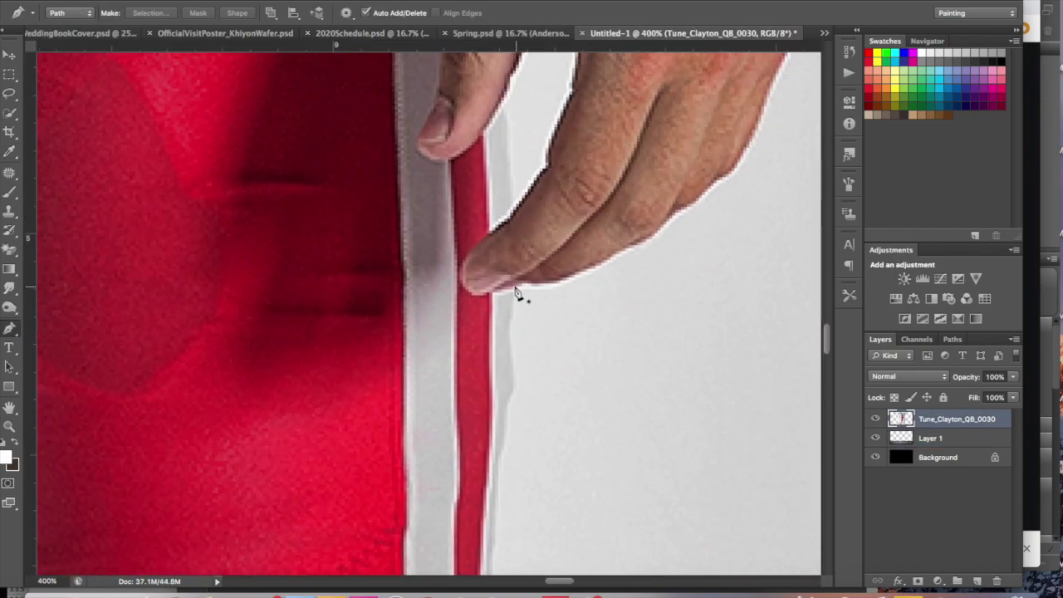
{"action": "scroll", "coordinate": [722, 172], "scroll_direction": "up", "scroll_amount": 3}
{"action": "scroll", "coordinate": [684, 175], "scroll_direction": "right", "scroll_amount": 3}
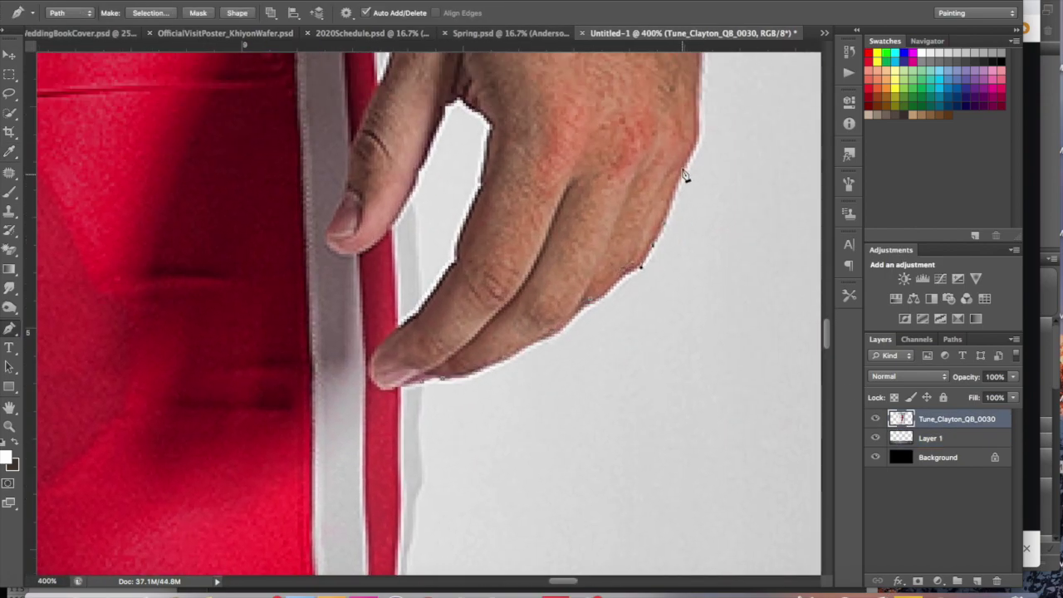
{"action": "scroll", "coordinate": [696, 90], "scroll_direction": "up", "scroll_amount": 5}
{"action": "scroll", "coordinate": [581, 191], "scroll_direction": "right", "scroll_amount": 3}
{"action": "scroll", "coordinate": [529, 168], "scroll_direction": "up", "scroll_amount": 3}
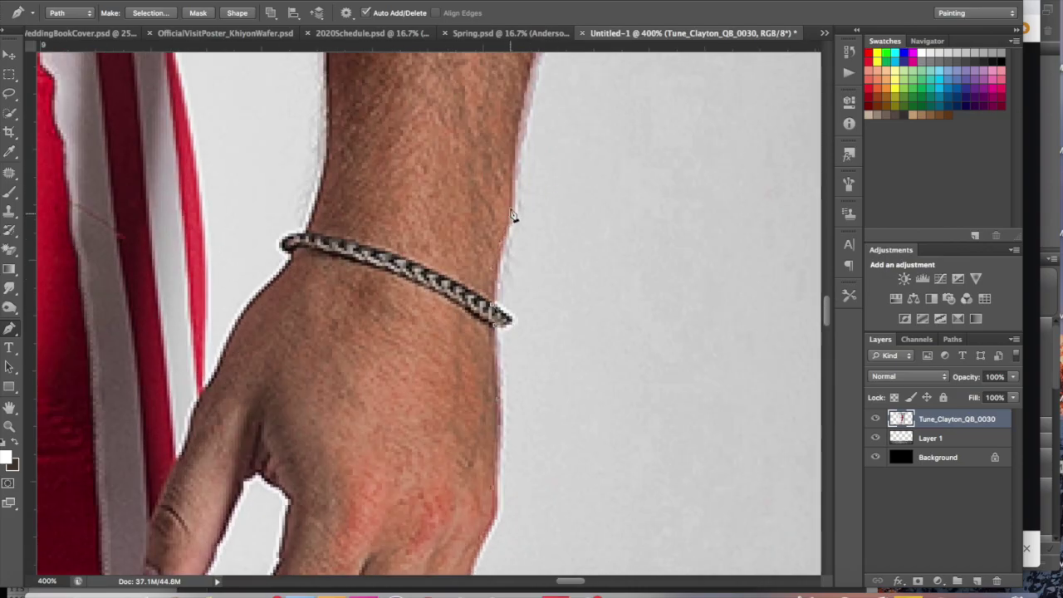
{"action": "scroll", "coordinate": [512, 218], "scroll_direction": "up", "scroll_amount": 5}
{"action": "scroll", "coordinate": [418, 171], "scroll_direction": "up", "scroll_amount": 3}
{"action": "scroll", "coordinate": [392, 73], "scroll_direction": "up", "scroll_amount": 3}
{"action": "scroll", "coordinate": [391, 68], "scroll_direction": "up", "scroll_amount": 5}
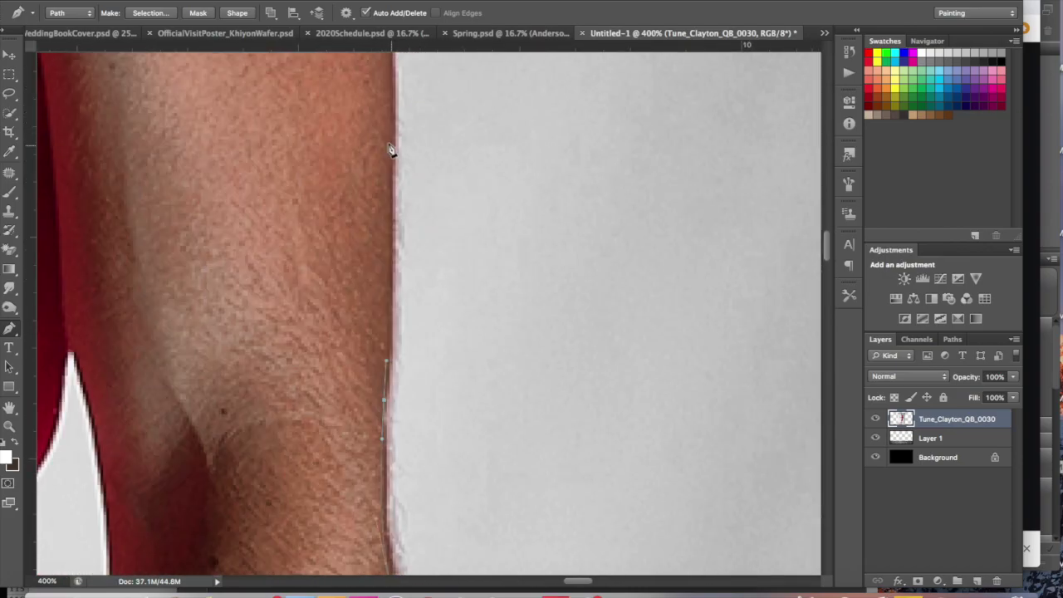
{"action": "scroll", "coordinate": [399, 161], "scroll_direction": "up", "scroll_amount": 3}
{"action": "scroll", "coordinate": [368, 131], "scroll_direction": "up", "scroll_amount": 3}
{"action": "scroll", "coordinate": [344, 66], "scroll_direction": "up", "scroll_amount": 3}
{"action": "scroll", "coordinate": [380, 166], "scroll_direction": "up", "scroll_amount": 5}
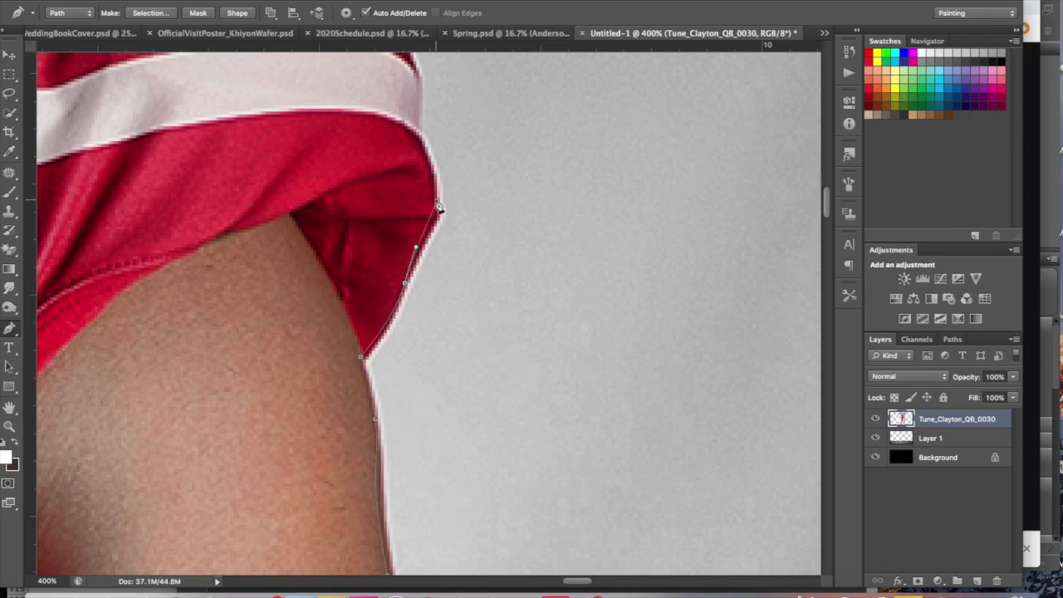
{"action": "scroll", "coordinate": [415, 208], "scroll_direction": "up", "scroll_amount": 3}
{"action": "scroll", "coordinate": [407, 133], "scroll_direction": "up", "scroll_amount": 3}
{"action": "scroll", "coordinate": [407, 133], "scroll_direction": "left", "scroll_amount": 1}
{"action": "scroll", "coordinate": [366, 133], "scroll_direction": "up", "scroll_amount": 3}
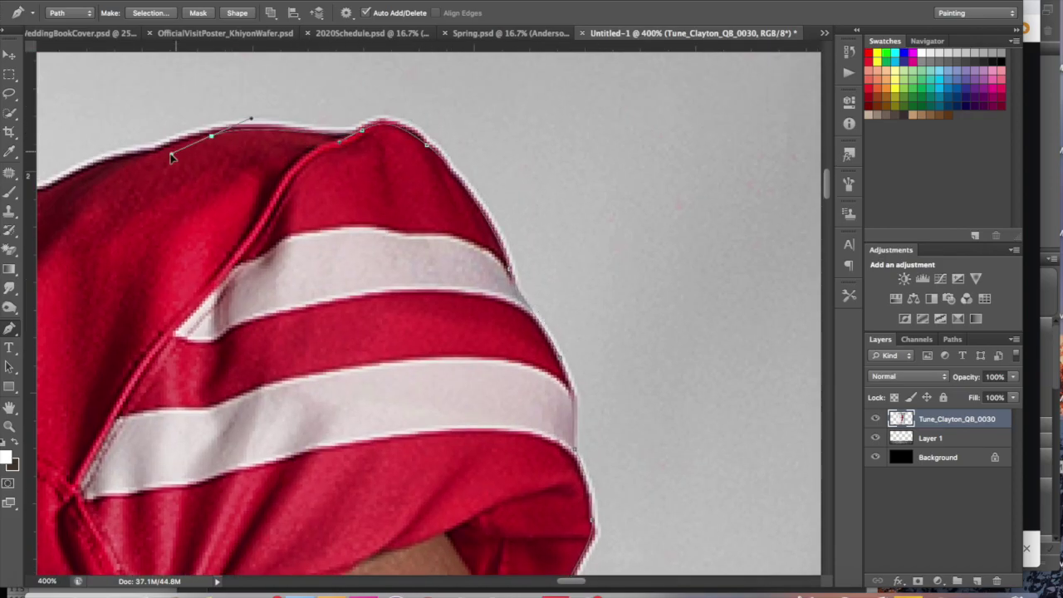
{"action": "scroll", "coordinate": [285, 178], "scroll_direction": "left", "scroll_amount": 3}
{"action": "scroll", "coordinate": [316, 202], "scroll_direction": "up", "scroll_amount": 3}
{"action": "scroll", "coordinate": [353, 267], "scroll_direction": "up", "scroll_amount": 3}
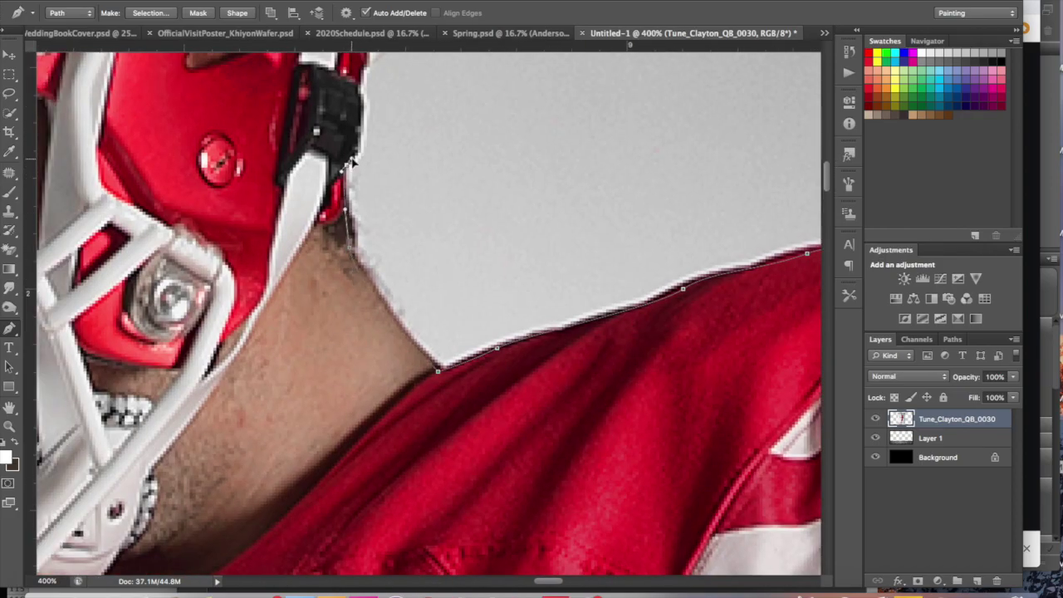
{"action": "scroll", "coordinate": [351, 164], "scroll_direction": "up", "scroll_amount": 3}
{"action": "scroll", "coordinate": [355, 225], "scroll_direction": "up", "scroll_amount": 3}
{"action": "scroll", "coordinate": [387, 266], "scroll_direction": "up", "scroll_amount": 3}
{"action": "scroll", "coordinate": [427, 189], "scroll_direction": "up", "scroll_amount": 3}
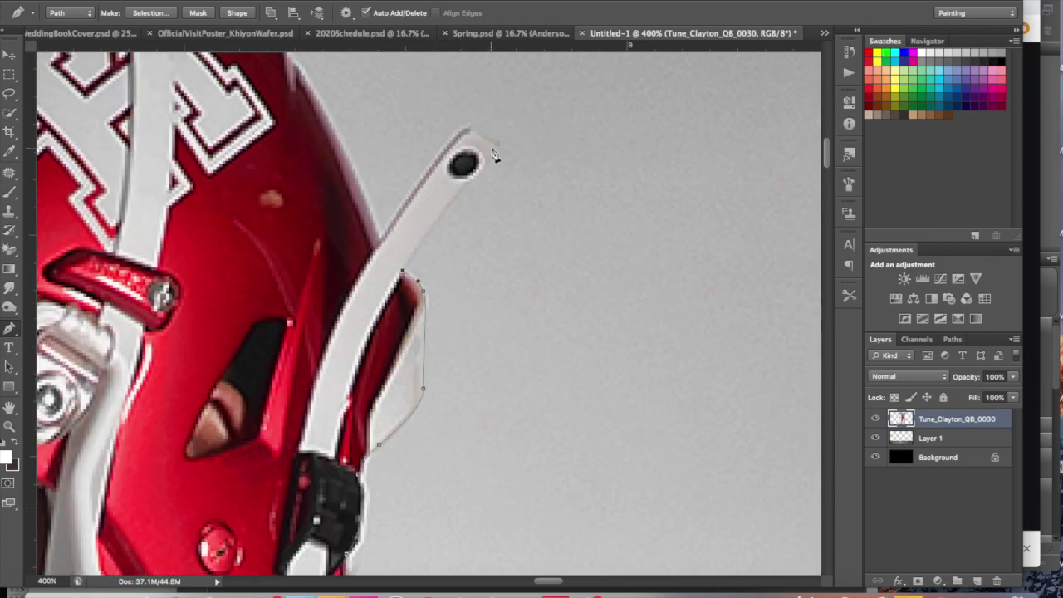
{"action": "scroll", "coordinate": [382, 251], "scroll_direction": "up", "scroll_amount": 2}
{"action": "scroll", "coordinate": [381, 252], "scroll_direction": "left", "scroll_amount": 3}
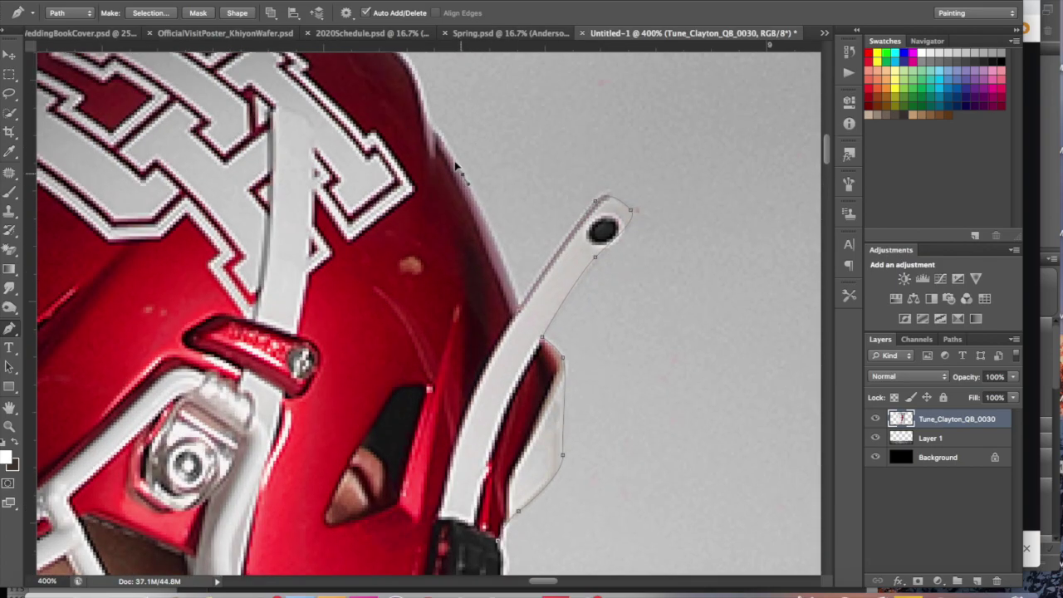
{"action": "scroll", "coordinate": [332, 249], "scroll_direction": "up", "scroll_amount": 3}
{"action": "scroll", "coordinate": [332, 249], "scroll_direction": "left", "scroll_amount": 2}
{"action": "scroll", "coordinate": [249, 241], "scroll_direction": "up", "scroll_amount": 3}
{"action": "scroll", "coordinate": [179, 236], "scroll_direction": "up", "scroll_amount": 3}
{"action": "scroll", "coordinate": [179, 235], "scroll_direction": "down", "scroll_amount": 3}
{"action": "scroll", "coordinate": [179, 235], "scroll_direction": "left", "scroll_amount": 3}
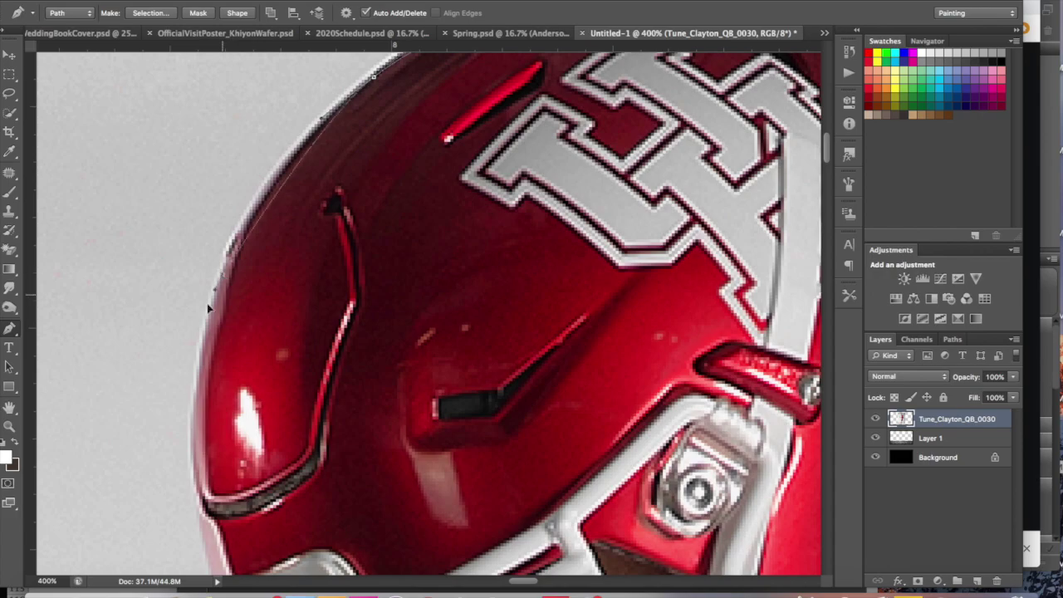
{"action": "scroll", "coordinate": [201, 348], "scroll_direction": "down", "scroll_amount": 3}
{"action": "scroll", "coordinate": [238, 512], "scroll_direction": "down", "scroll_amount": 3}
{"action": "scroll", "coordinate": [238, 431], "scroll_direction": "left", "scroll_amount": 1}
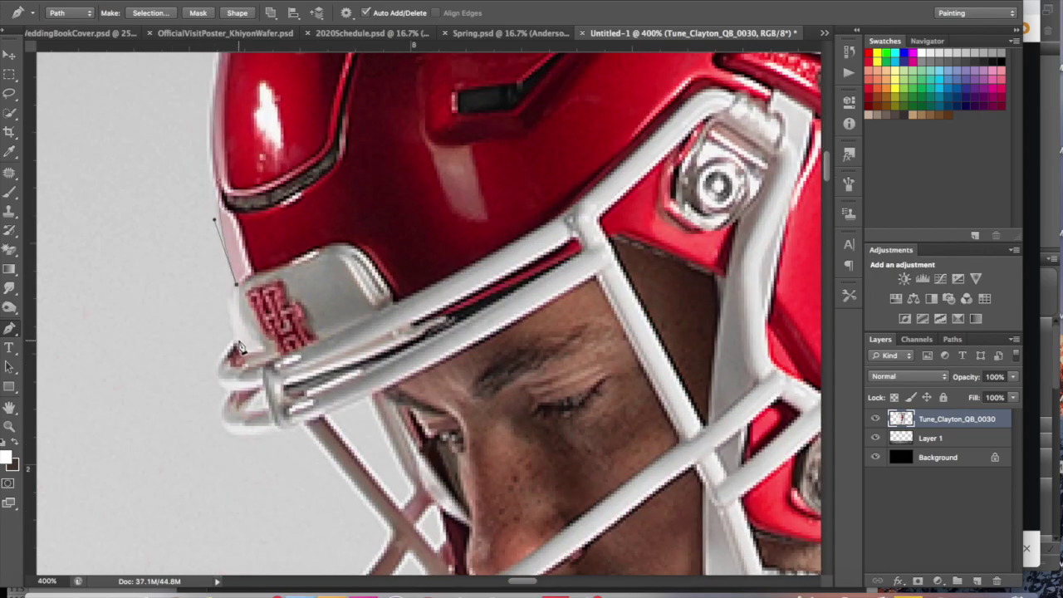
Place path anchors along the face-mask bar edge
{"action": "left_click", "coordinate": [391, 532]}
{"action": "scroll", "coordinate": [382, 498], "scroll_direction": "down", "scroll_amount": 3}
{"action": "scroll", "coordinate": [382, 499], "scroll_direction": "left", "scroll_amount": 1}
{"action": "scroll", "coordinate": [347, 461], "scroll_direction": "down", "scroll_amount": 2}
{"action": "left_click", "coordinate": [377, 410]}
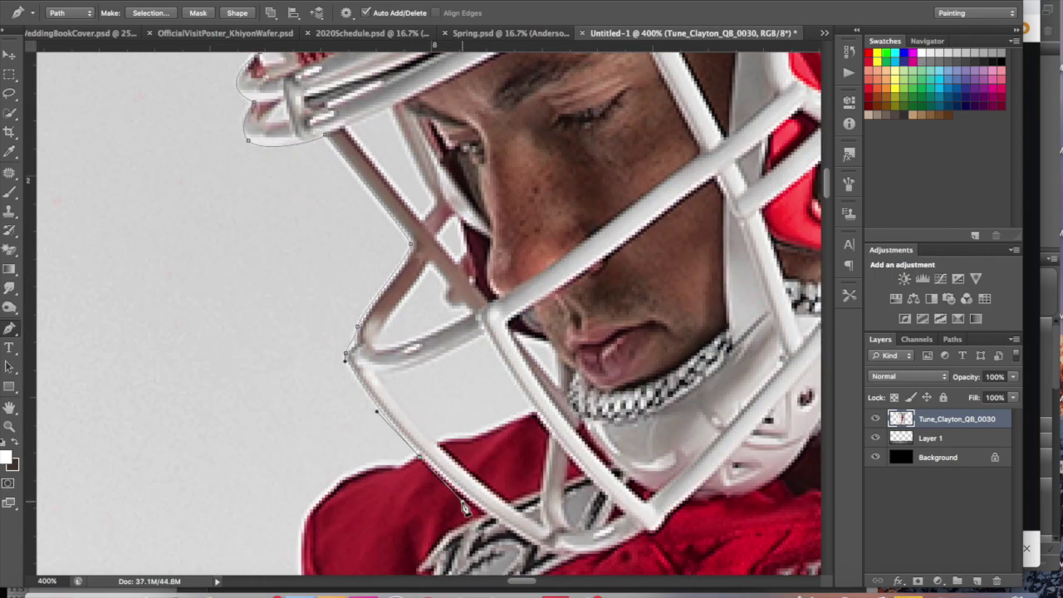
Continue the path anchors down the jersey edge and along the arm
{"action": "scroll", "coordinate": [460, 399], "scroll_direction": "down", "scroll_amount": 3}
{"action": "scroll", "coordinate": [461, 399], "scroll_direction": "left", "scroll_amount": 3}
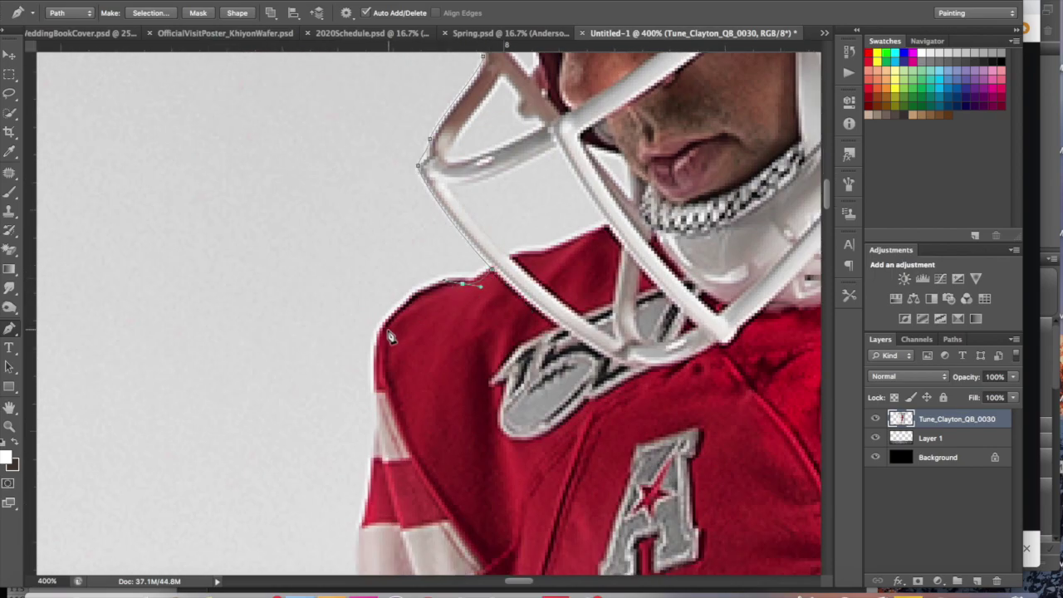
{"action": "scroll", "coordinate": [376, 527], "scroll_direction": "down", "scroll_amount": 2}
{"action": "left_click", "coordinate": [378, 430]}
{"action": "scroll", "coordinate": [382, 436], "scroll_direction": "down", "scroll_amount": 2}
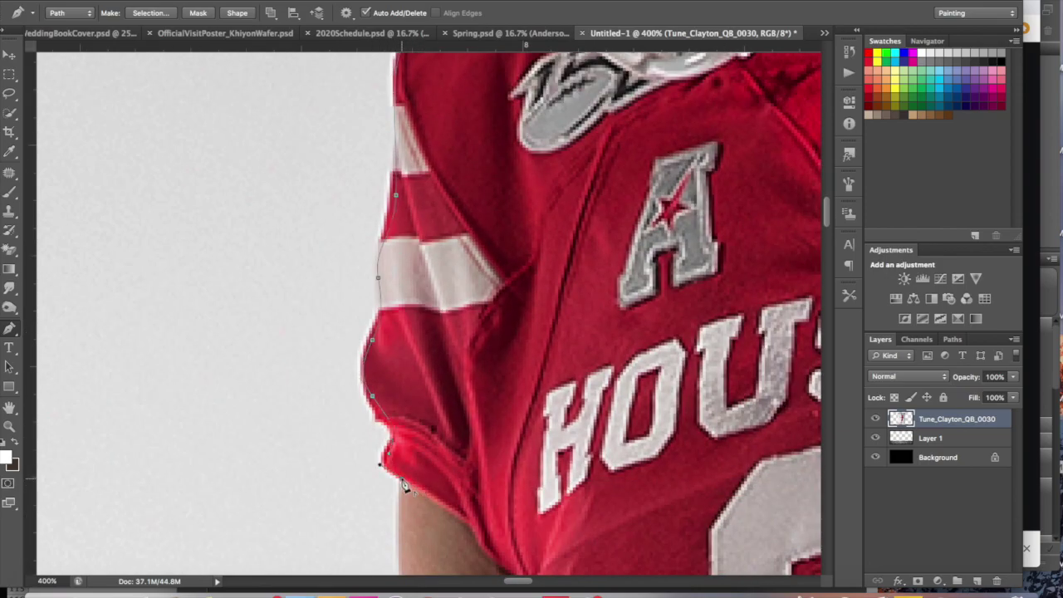
{"action": "scroll", "coordinate": [404, 486], "scroll_direction": "down", "scroll_amount": 3}
{"action": "left_click", "coordinate": [365, 428]}
{"action": "scroll", "coordinate": [357, 432], "scroll_direction": "down", "scroll_amount": 3}
{"action": "left_click", "coordinate": [323, 321]}
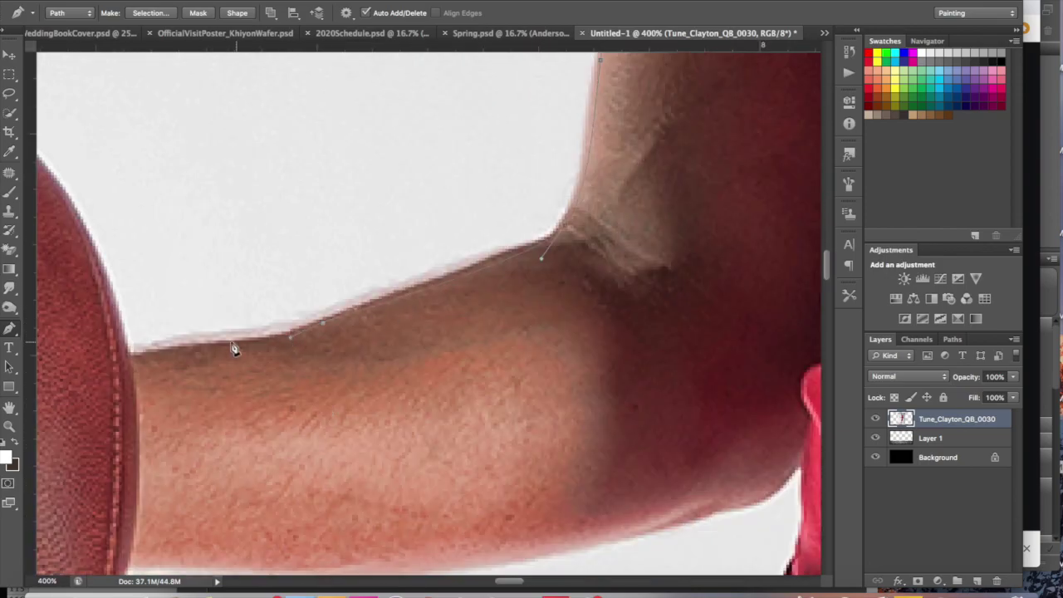
Add curved anchors around the football's edge, top and underside
{"action": "scroll", "coordinate": [297, 325], "scroll_direction": "left", "scroll_amount": 5}
{"action": "scroll", "coordinate": [297, 325], "scroll_direction": "up", "scroll_amount": 2}
{"action": "left_click_drag", "start_coordinate": [379, 210], "coordinate": [261, 115]}
{"action": "scroll", "coordinate": [262, 111], "scroll_direction": "left", "scroll_amount": 5}
{"action": "left_click", "coordinate": [328, 132]}
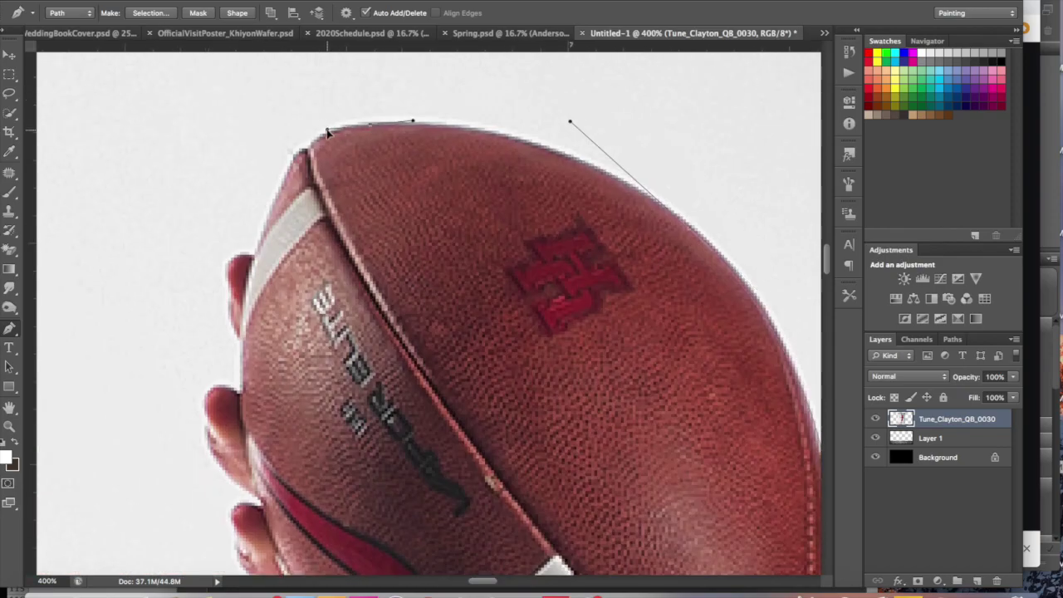
{"action": "scroll", "coordinate": [241, 287], "scroll_direction": "down", "scroll_amount": 3}
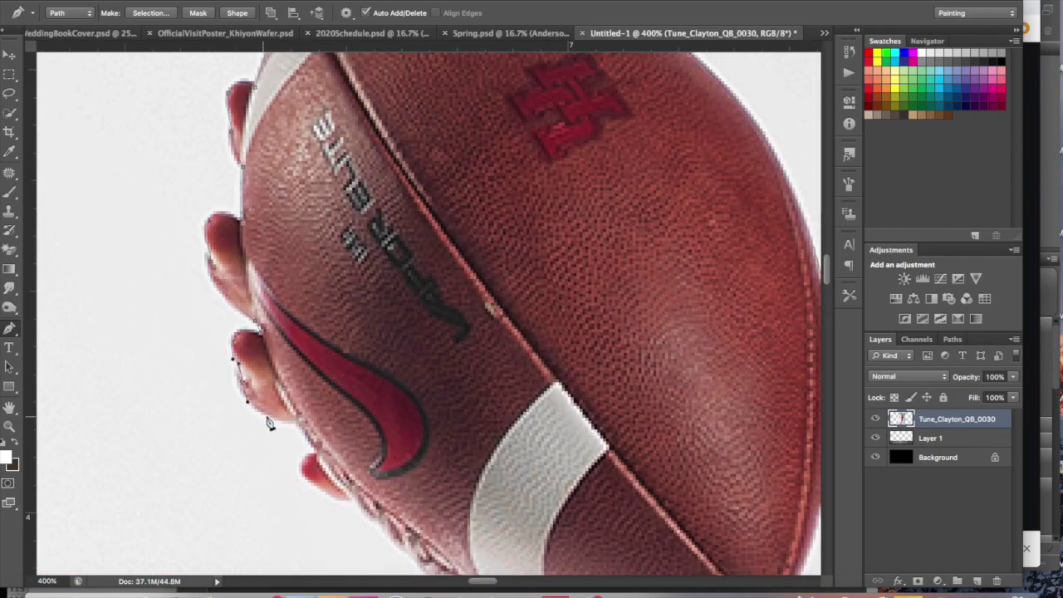
{"action": "scroll", "coordinate": [282, 424], "scroll_direction": "down", "scroll_amount": 3}
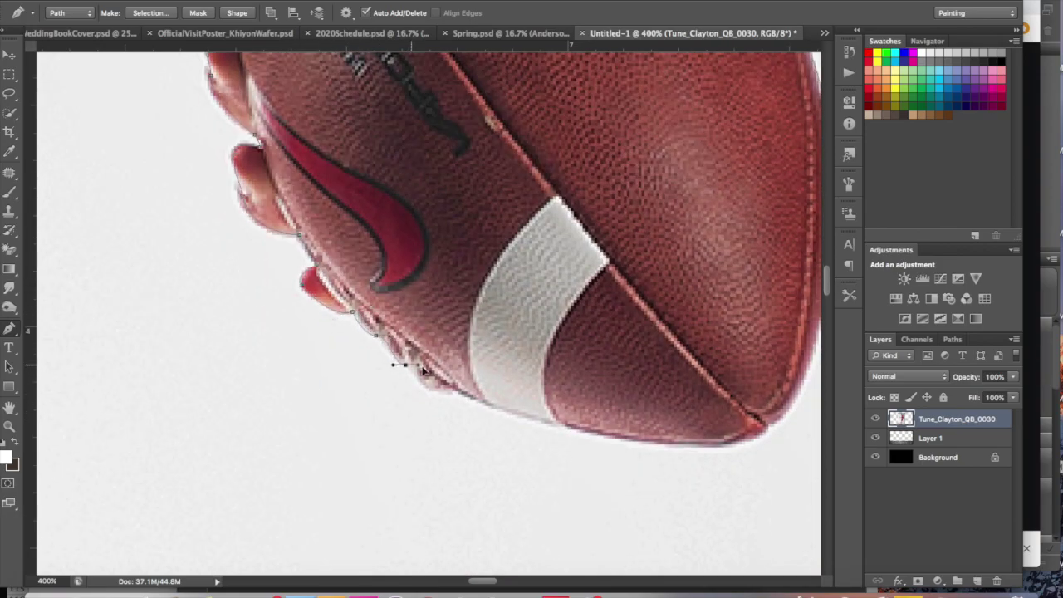
{"action": "scroll", "coordinate": [465, 399], "scroll_direction": "right", "scroll_amount": 3}
{"action": "left_click_drag", "start_coordinate": [654, 410], "coordinate": [731, 356]}
{"action": "scroll", "coordinate": [708, 309], "scroll_direction": "right", "scroll_amount": 10}
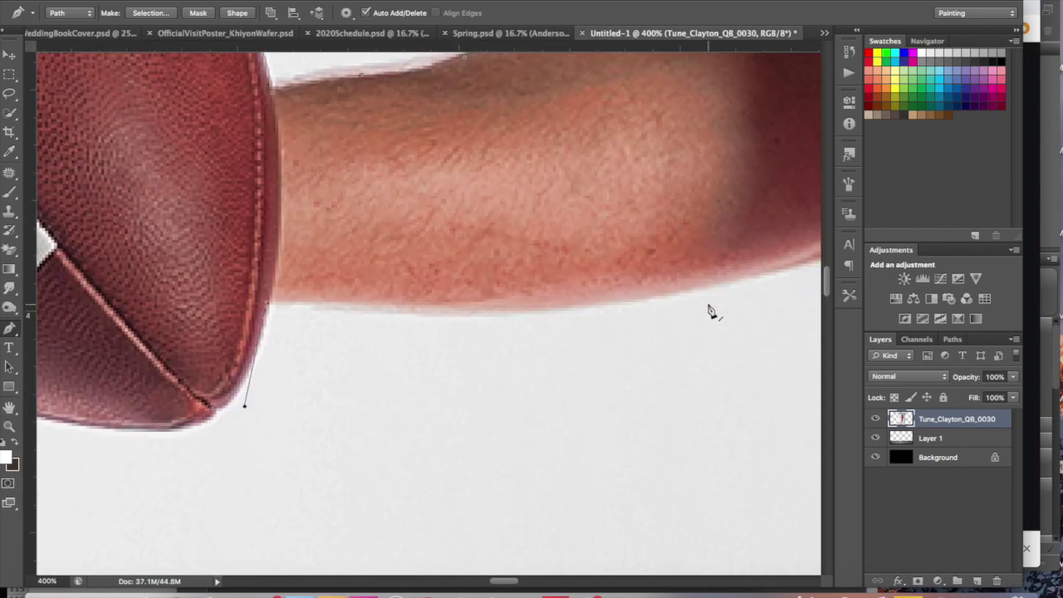
{"action": "scroll", "coordinate": [664, 299], "scroll_direction": "right", "scroll_amount": 7}
Extend the path along the shirt edge and the belt
{"action": "left_click_drag", "start_coordinate": [722, 211], "coordinate": [694, 258]}
{"action": "scroll", "coordinate": [616, 266], "scroll_direction": "right", "scroll_amount": 3}
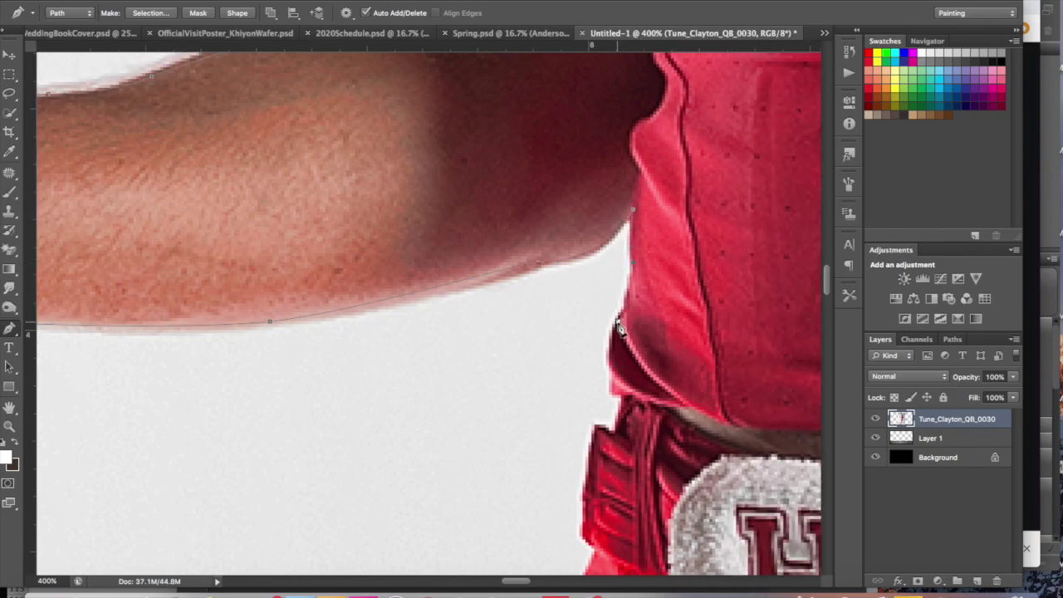
{"action": "scroll", "coordinate": [629, 402], "scroll_direction": "down", "scroll_amount": 4}
{"action": "scroll", "coordinate": [582, 374], "scroll_direction": "right", "scroll_amount": 5}
{"action": "left_click", "coordinate": [468, 320]}
{"action": "left_click_drag", "start_coordinate": [442, 432], "coordinate": [455, 440]}
{"action": "scroll", "coordinate": [455, 332], "scroll_direction": "down", "scroll_amount": 8}
{"action": "scroll", "coordinate": [455, 267], "scroll_direction": "left", "scroll_amount": 1}
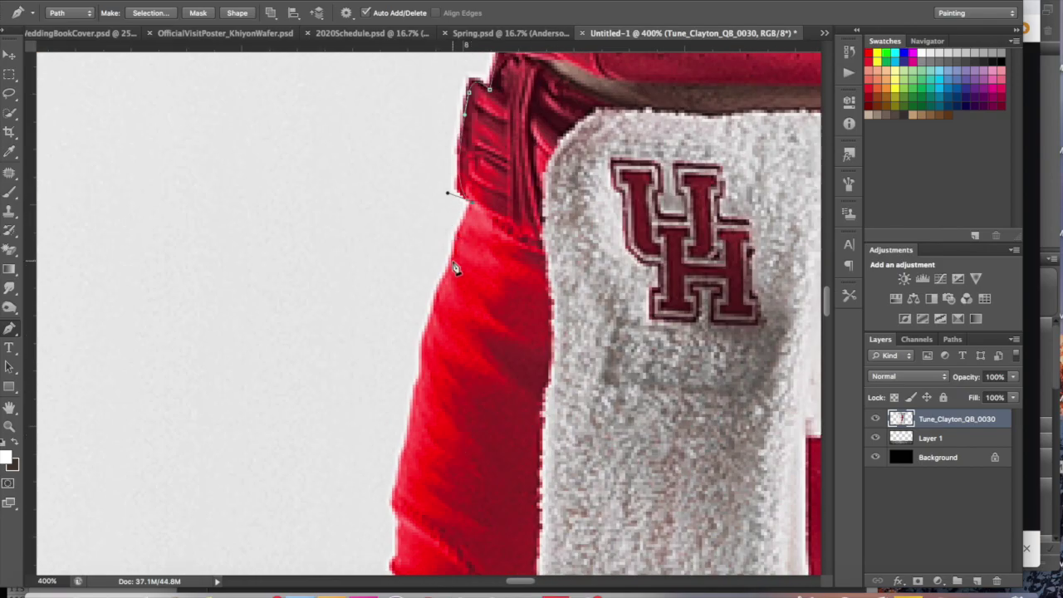
{"action": "scroll", "coordinate": [414, 399], "scroll_direction": "down", "scroll_amount": 6}
{"action": "scroll", "coordinate": [418, 422], "scroll_direction": "down", "scroll_amount": 5}
{"action": "scroll", "coordinate": [448, 465], "scroll_direction": "down", "scroll_amount": 5}
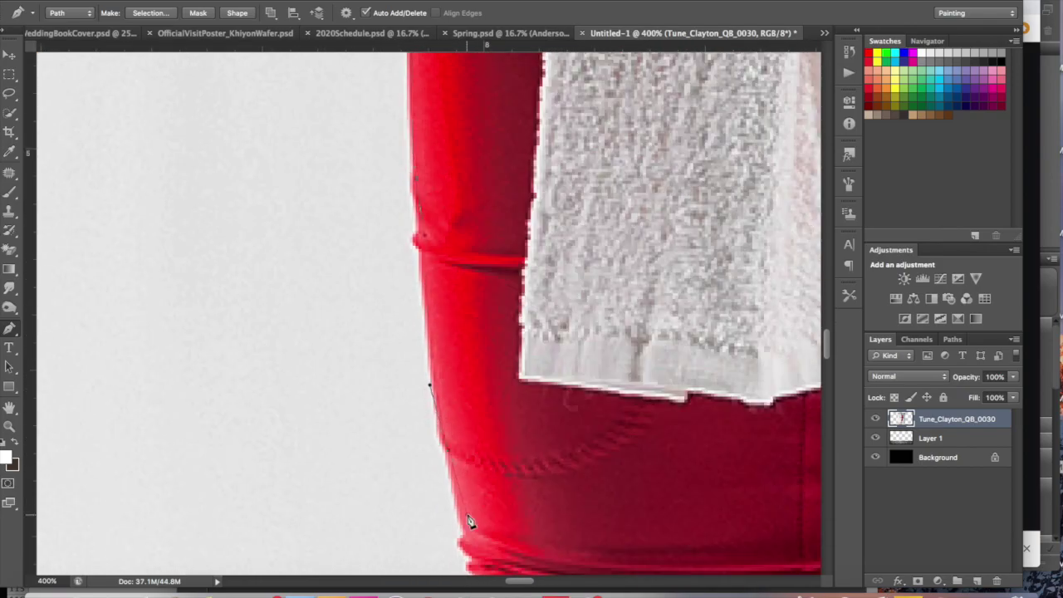
{"action": "scroll", "coordinate": [465, 498], "scroll_direction": "down", "scroll_amount": 6}
Trace the pants, leg and sock edges down to the shoe's toe
{"action": "left_click", "coordinate": [459, 346]}
{"action": "scroll", "coordinate": [461, 363], "scroll_direction": "down", "scroll_amount": 5}
{"action": "scroll", "coordinate": [510, 408], "scroll_direction": "down", "scroll_amount": 6}
{"action": "scroll", "coordinate": [556, 484], "scroll_direction": "down", "scroll_amount": 5}
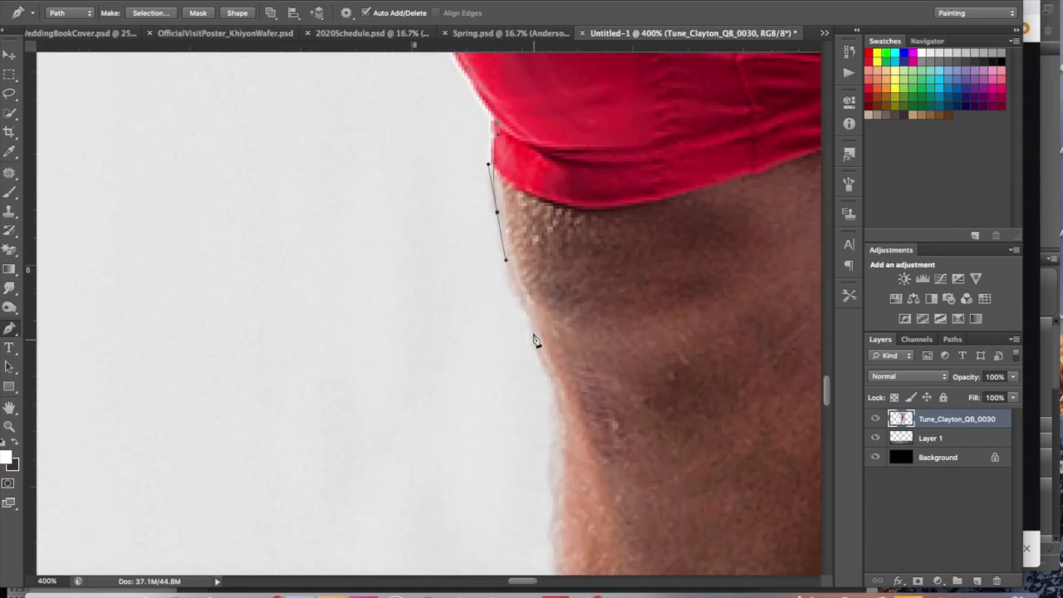
{"action": "left_click_drag", "start_coordinate": [534, 357], "coordinate": [549, 384]}
{"action": "scroll", "coordinate": [548, 384], "scroll_direction": "down", "scroll_amount": 2}
{"action": "left_click", "coordinate": [544, 493]}
{"action": "scroll", "coordinate": [558, 430], "scroll_direction": "down", "scroll_amount": 5}
{"action": "scroll", "coordinate": [540, 380], "scroll_direction": "down", "scroll_amount": 5}
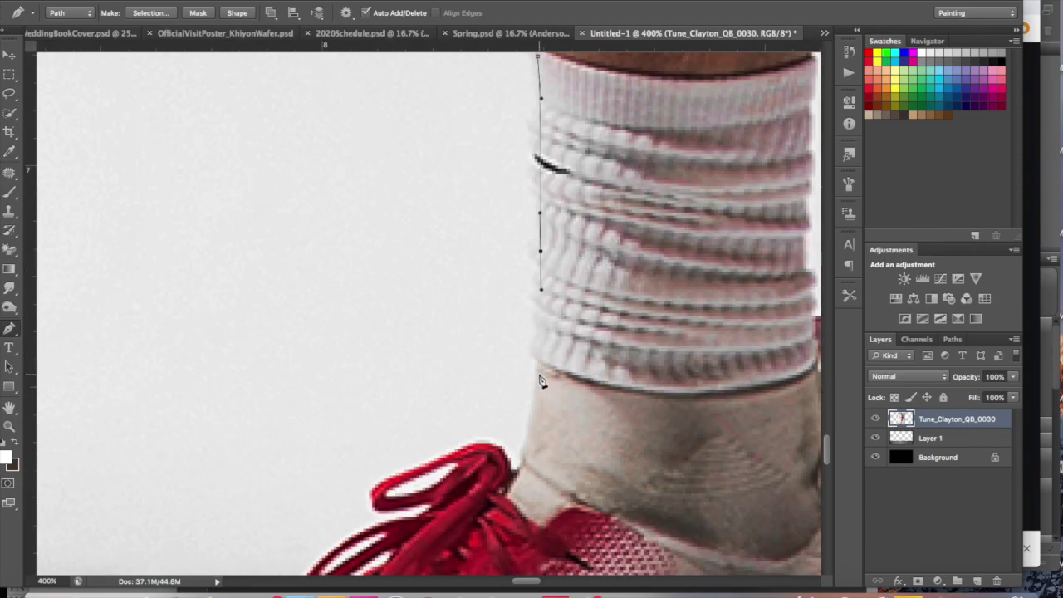
{"action": "left_click_drag", "start_coordinate": [513, 478], "coordinate": [501, 465]}
{"action": "scroll", "coordinate": [501, 465], "scroll_direction": "down", "scroll_amount": 3}
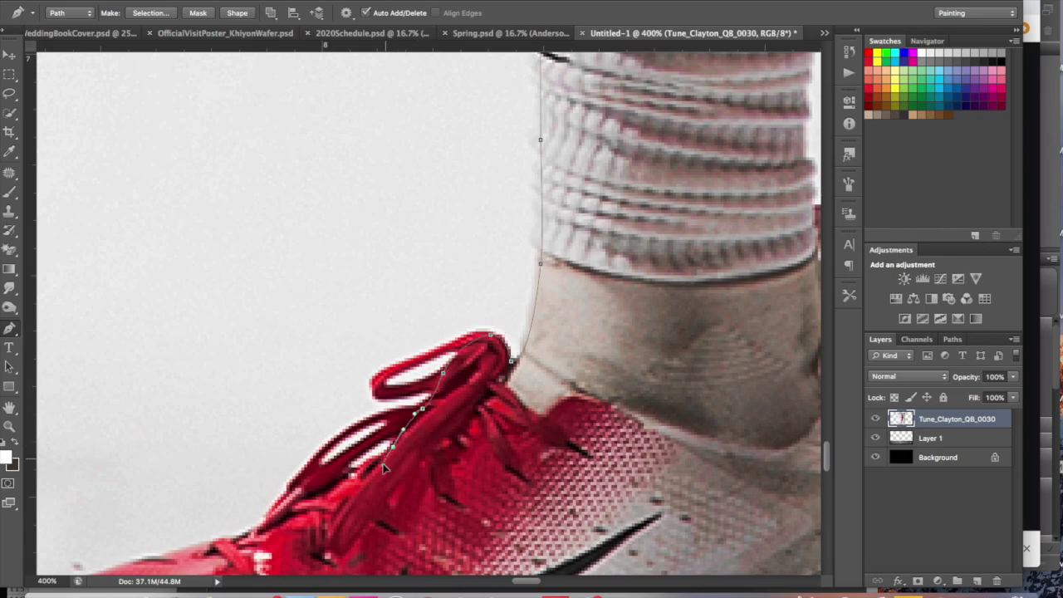
{"action": "scroll", "coordinate": [384, 468], "scroll_direction": "down", "scroll_amount": 5}
{"action": "scroll", "coordinate": [332, 415], "scroll_direction": "left", "scroll_amount": 8}
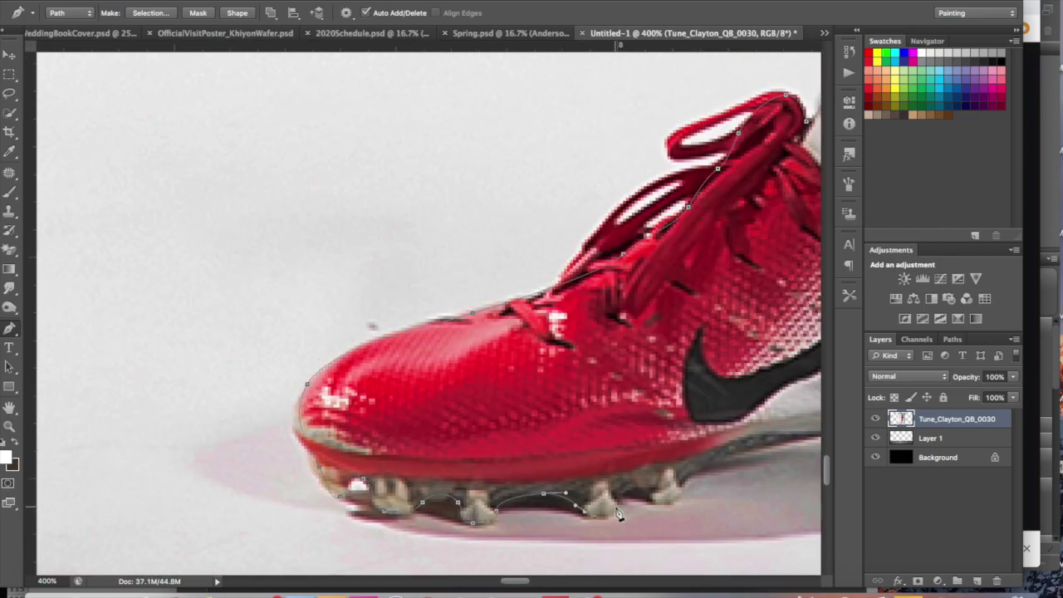
Add pen anchors along the cleats' sole, toward the heel and up its back
{"action": "scroll", "coordinate": [677, 502], "scroll_direction": "right", "scroll_amount": 5}
{"action": "left_click", "coordinate": [600, 458]}
{"action": "scroll", "coordinate": [601, 458], "scroll_direction": "right", "scroll_amount": 3}
{"action": "left_click", "coordinate": [652, 442]}
{"action": "left_click", "coordinate": [724, 461]}
{"action": "left_click", "coordinate": [571, 494]}
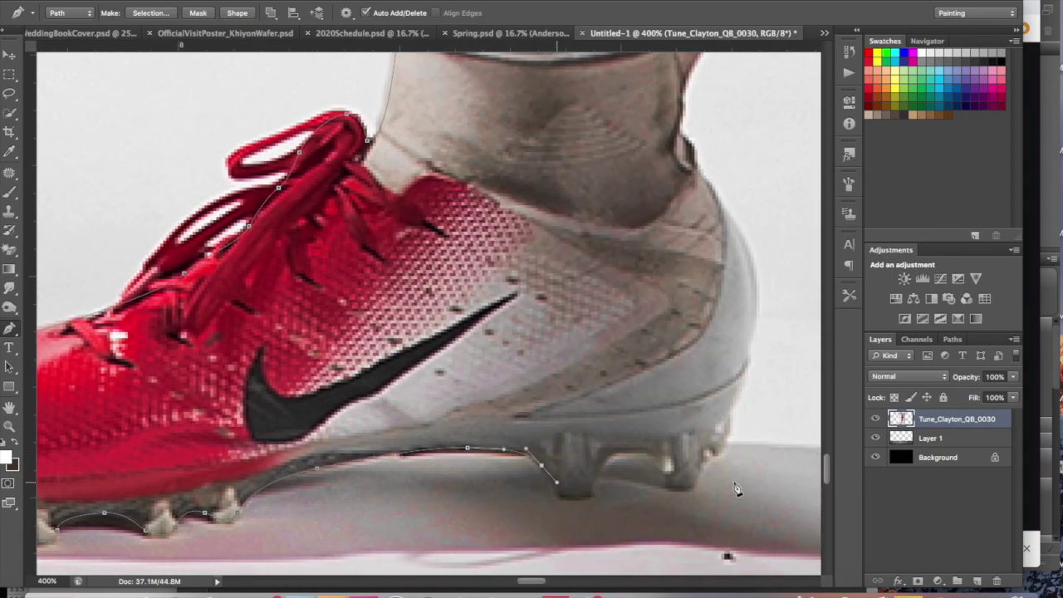
{"action": "left_click", "coordinate": [760, 277]}
{"action": "left_click", "coordinate": [739, 235]}
{"action": "left_click", "coordinate": [718, 195]}
Scroll up and down along the leg and pants stripe to review the outline
{"action": "scroll", "coordinate": [480, 262], "scroll_direction": "up", "scroll_amount": 3}
{"action": "scroll", "coordinate": [479, 262], "scroll_direction": "right", "scroll_amount": 5}
{"action": "scroll", "coordinate": [407, 261], "scroll_direction": "up", "scroll_amount": 3}
{"action": "scroll", "coordinate": [394, 155], "scroll_direction": "up", "scroll_amount": 3}
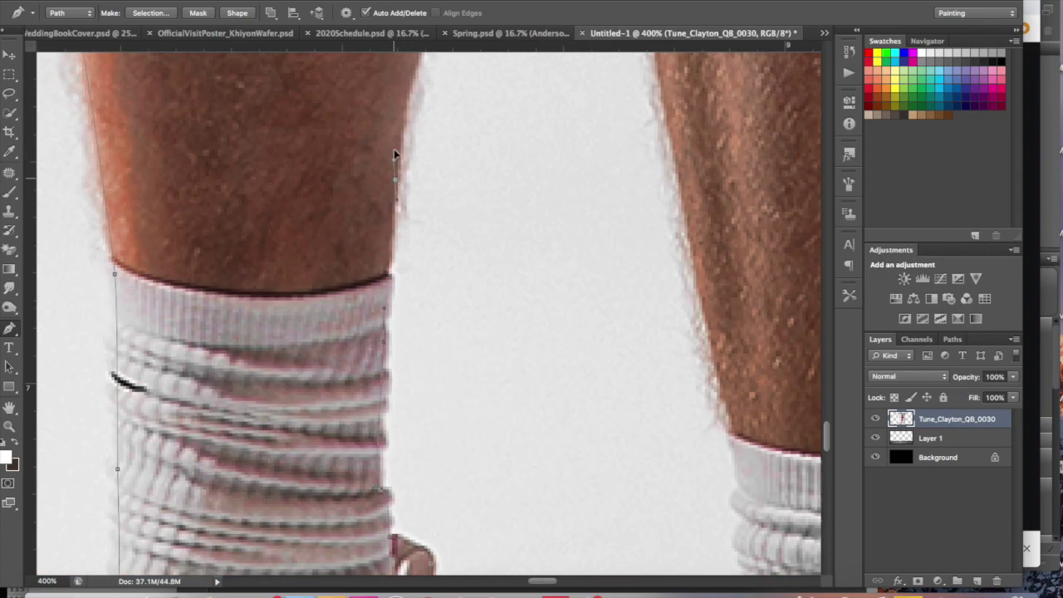
{"action": "scroll", "coordinate": [418, 180], "scroll_direction": "up", "scroll_amount": 3}
{"action": "scroll", "coordinate": [382, 119], "scroll_direction": "up", "scroll_amount": 1}
{"action": "scroll", "coordinate": [381, 119], "scroll_direction": "up", "scroll_amount": 3}
{"action": "scroll", "coordinate": [327, 277], "scroll_direction": "up", "scroll_amount": 3}
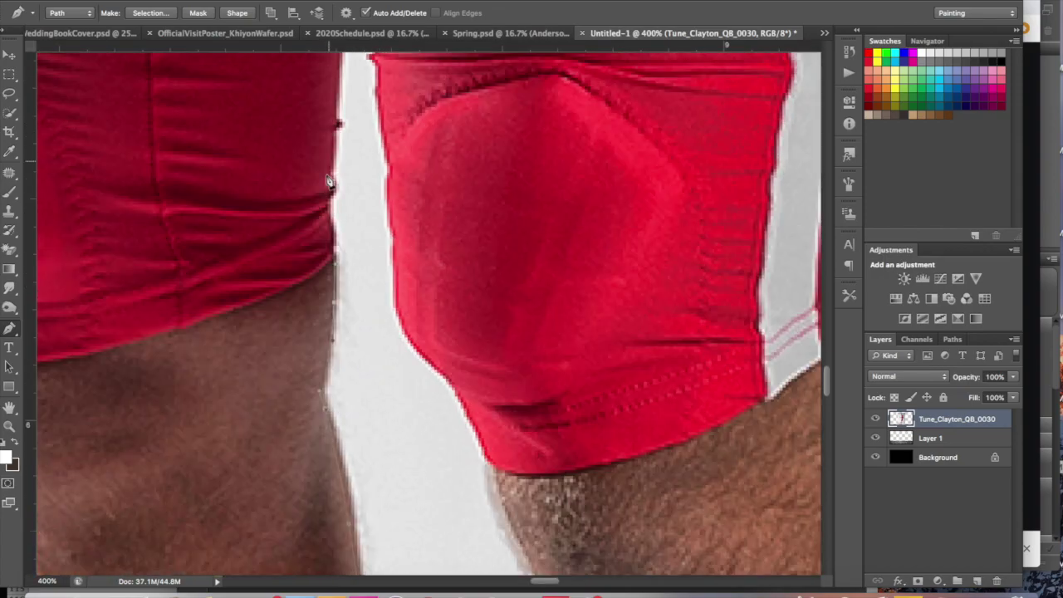
{"action": "scroll", "coordinate": [328, 224], "scroll_direction": "up", "scroll_amount": 3}
{"action": "scroll", "coordinate": [346, 313], "scroll_direction": "up", "scroll_amount": 3}
{"action": "scroll", "coordinate": [346, 313], "scroll_direction": "down", "scroll_amount": 3}
{"action": "scroll", "coordinate": [327, 423], "scroll_direction": "down", "scroll_amount": 3}
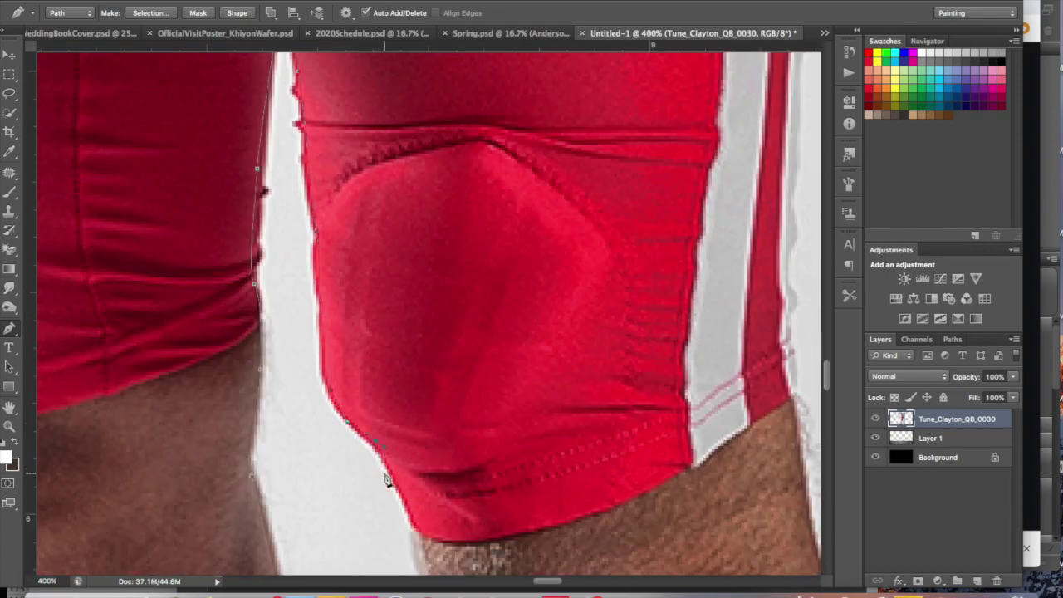
{"action": "scroll", "coordinate": [387, 479], "scroll_direction": "down", "scroll_amount": 3}
{"action": "scroll", "coordinate": [403, 532], "scroll_direction": "down", "scroll_amount": 3}
{"action": "scroll", "coordinate": [421, 509], "scroll_direction": "down", "scroll_amount": 3}
{"action": "scroll", "coordinate": [427, 462], "scroll_direction": "down", "scroll_amount": 3}
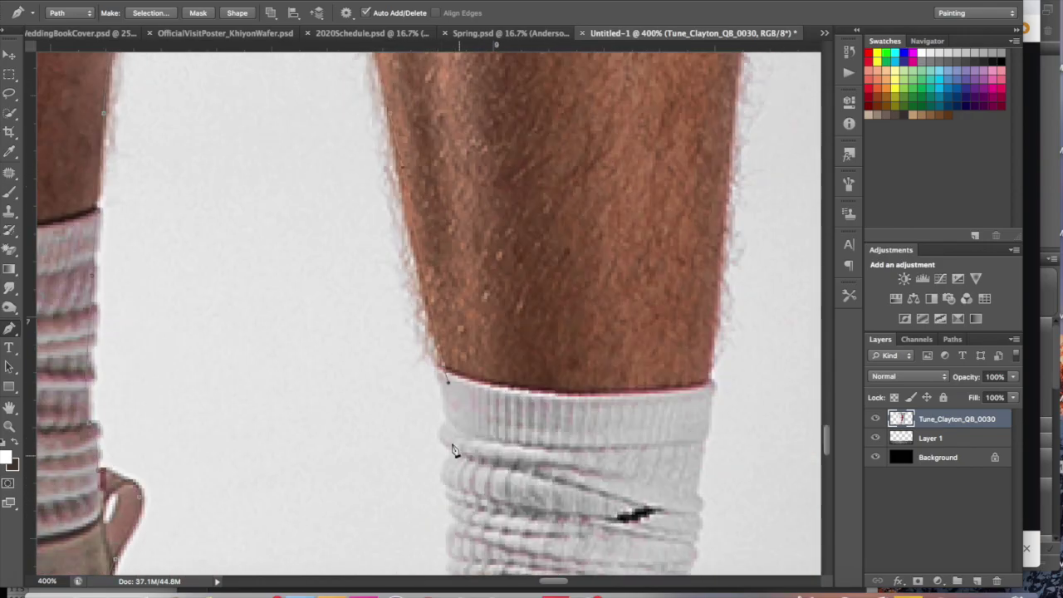
{"action": "scroll", "coordinate": [432, 465], "scroll_direction": "down", "scroll_amount": 2}
{"action": "scroll", "coordinate": [451, 503], "scroll_direction": "down", "scroll_amount": 3}
{"action": "scroll", "coordinate": [410, 451], "scroll_direction": "down", "scroll_amount": 2}
{"action": "scroll", "coordinate": [396, 352], "scroll_direction": "left", "scroll_amount": 2}
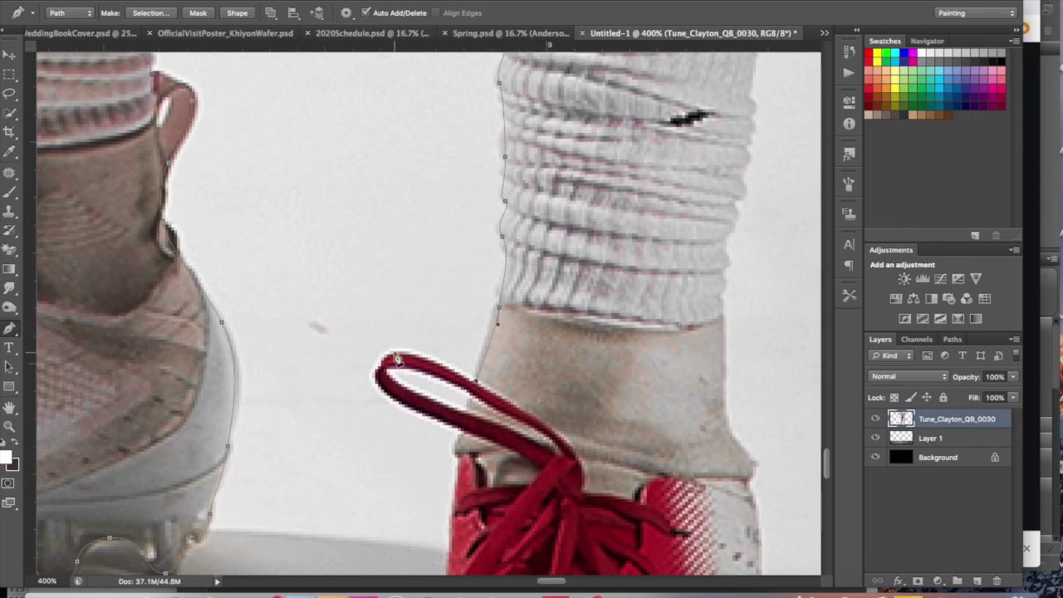
{"action": "scroll", "coordinate": [464, 441], "scroll_direction": "down", "scroll_amount": 5}
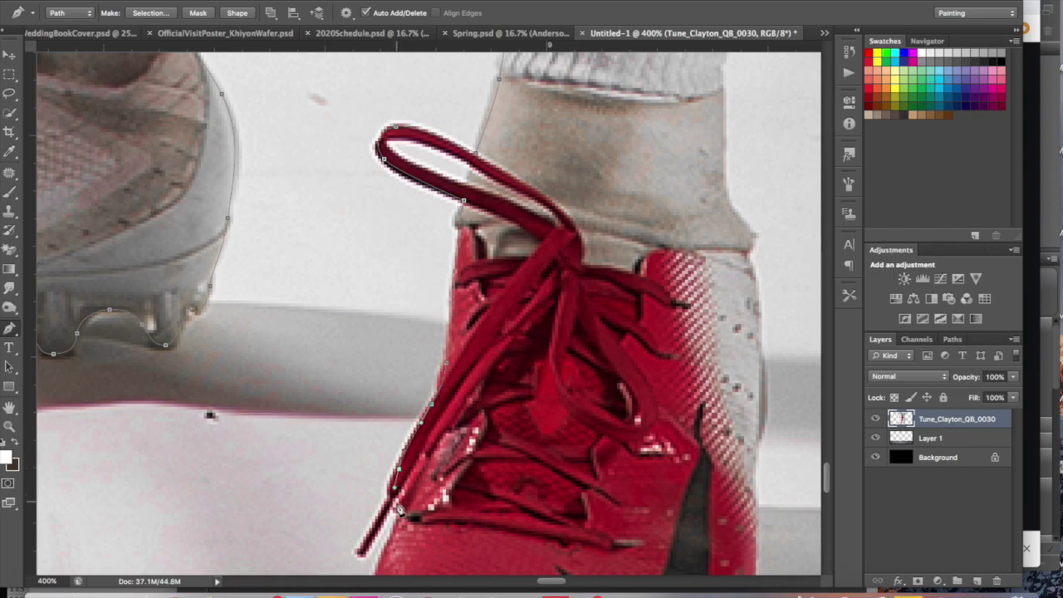
{"action": "scroll", "coordinate": [397, 504], "scroll_direction": "down", "scroll_amount": 5}
{"action": "scroll", "coordinate": [440, 549], "scroll_direction": "down", "scroll_amount": 2}
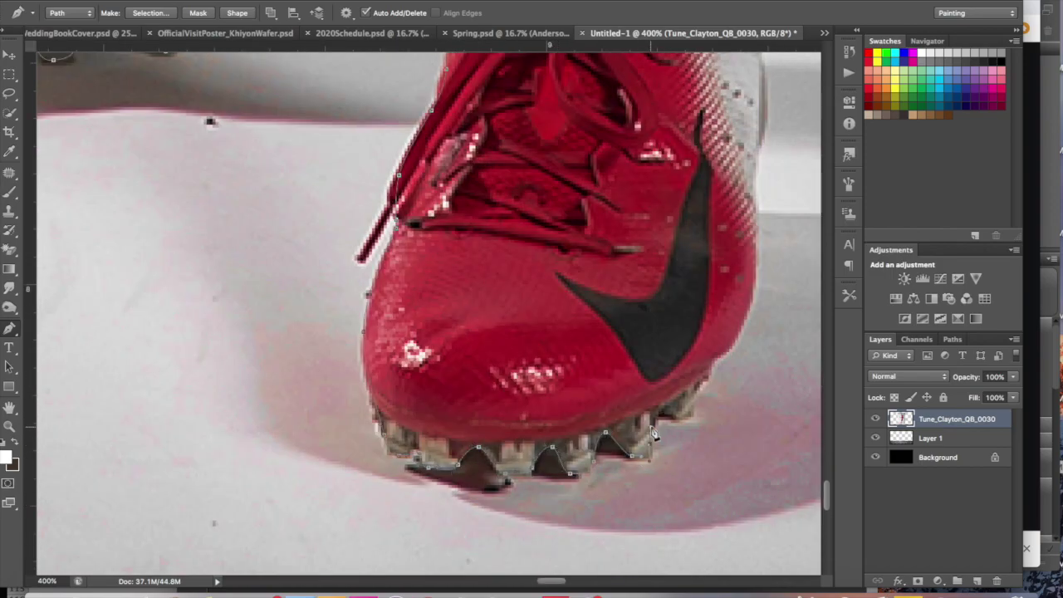
{"action": "scroll", "coordinate": [631, 249], "scroll_direction": "up", "scroll_amount": 4}
{"action": "scroll", "coordinate": [598, 157], "scroll_direction": "up", "scroll_amount": 4}
{"action": "scroll", "coordinate": [576, 128], "scroll_direction": "up", "scroll_amount": 4}
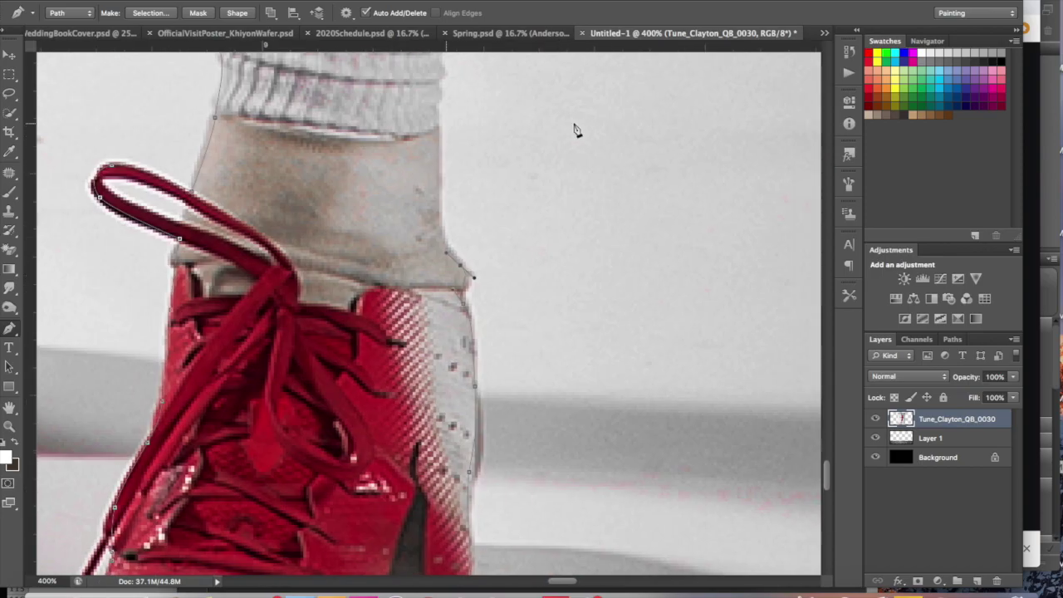
{"action": "scroll", "coordinate": [437, 216], "scroll_direction": "up", "scroll_amount": 4}
{"action": "scroll", "coordinate": [441, 131], "scroll_direction": "up", "scroll_amount": 4}
{"action": "scroll", "coordinate": [421, 147], "scroll_direction": "up", "scroll_amount": 4}
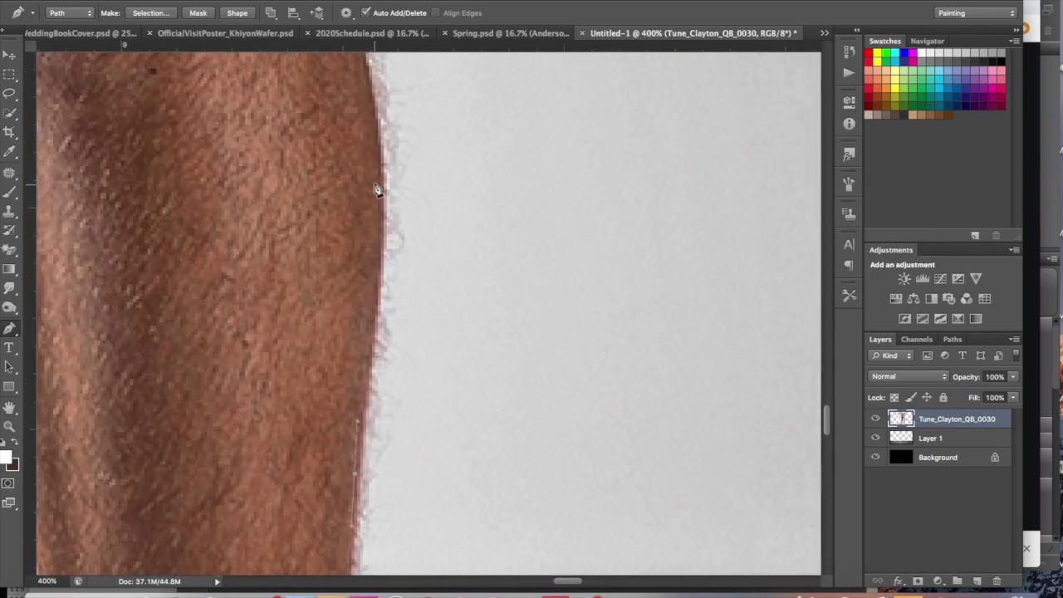
{"action": "scroll", "coordinate": [380, 190], "scroll_direction": "up", "scroll_amount": 3}
{"action": "scroll", "coordinate": [316, 166], "scroll_direction": "up", "scroll_amount": 4}
{"action": "scroll", "coordinate": [312, 113], "scroll_direction": "up", "scroll_amount": 4}
{"action": "scroll", "coordinate": [309, 332], "scroll_direction": "up", "scroll_amount": 4}
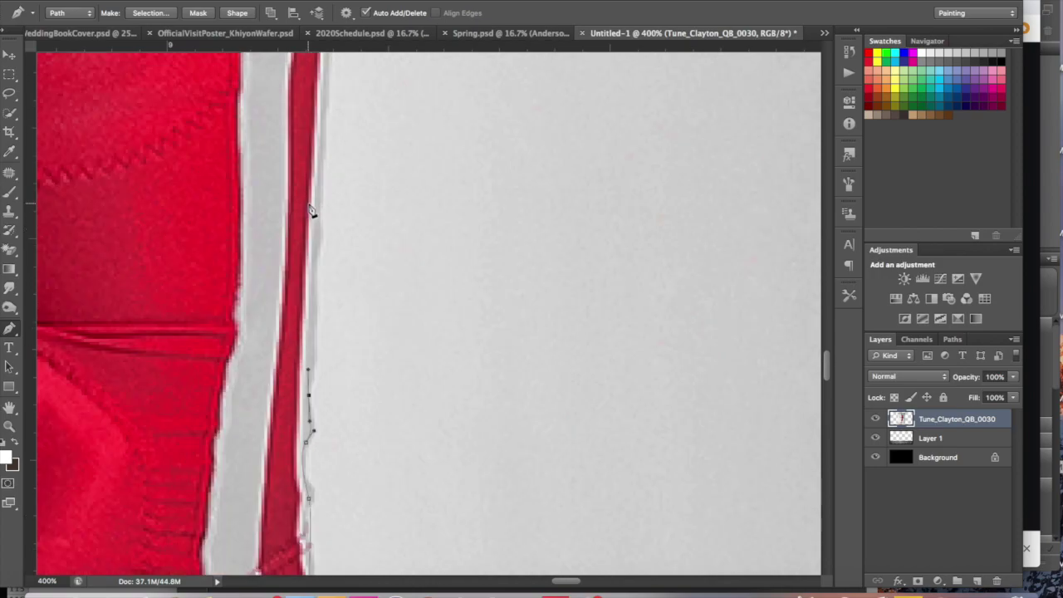
{"action": "scroll", "coordinate": [337, 247], "scroll_direction": "up", "scroll_amount": 4}
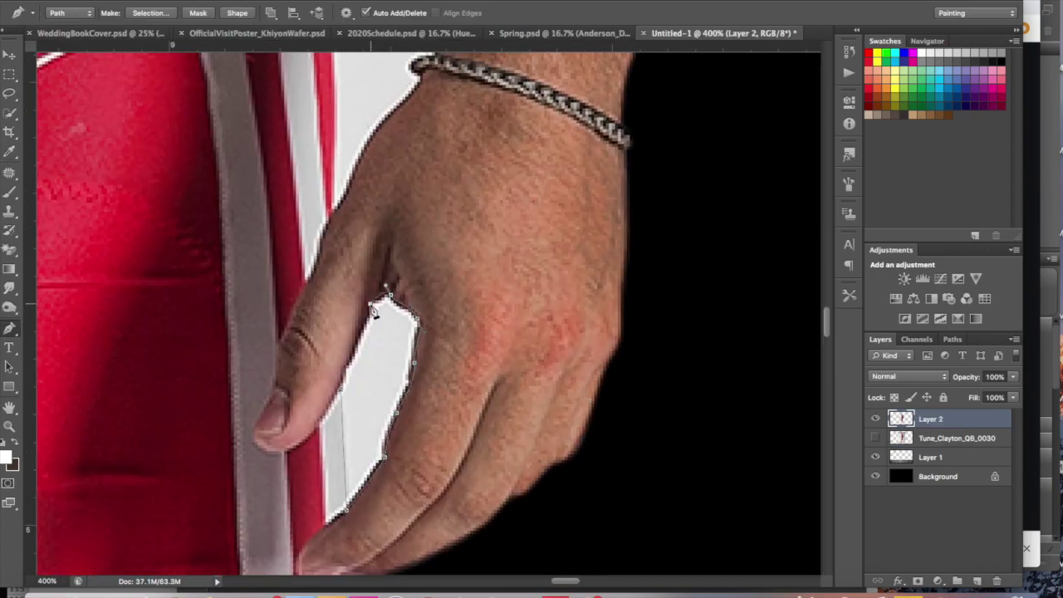
Add pen anchors down the inner arm edge
{"action": "scroll", "coordinate": [374, 307], "scroll_direction": "up", "scroll_amount": 4}
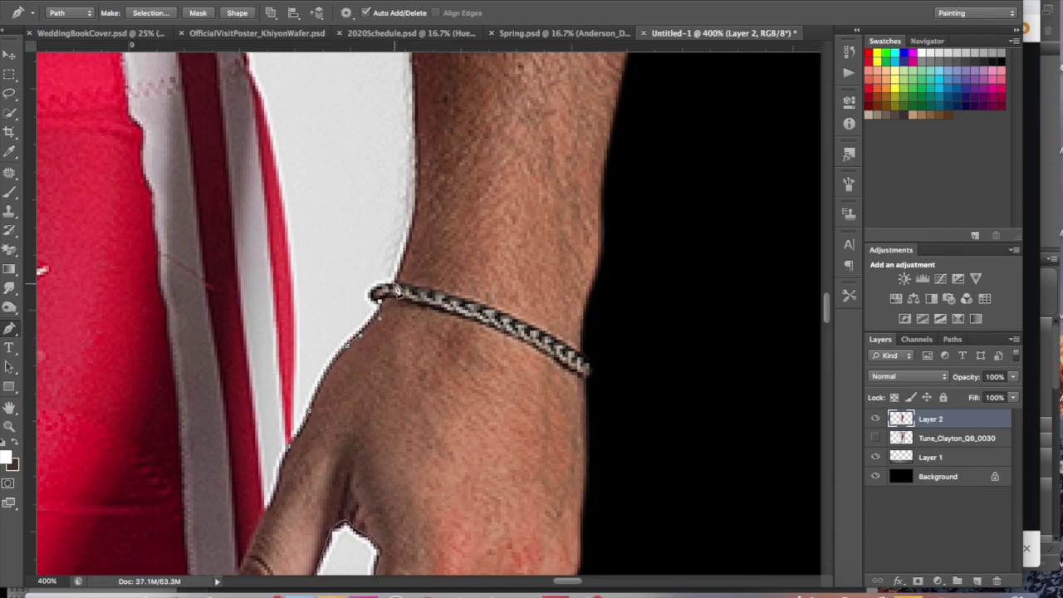
{"action": "scroll", "coordinate": [397, 290], "scroll_direction": "up", "scroll_amount": 2}
{"action": "scroll", "coordinate": [379, 308], "scroll_direction": "up", "scroll_amount": 3}
{"action": "scroll", "coordinate": [352, 83], "scroll_direction": "up", "scroll_amount": 3}
{"action": "scroll", "coordinate": [355, 170], "scroll_direction": "up", "scroll_amount": 3}
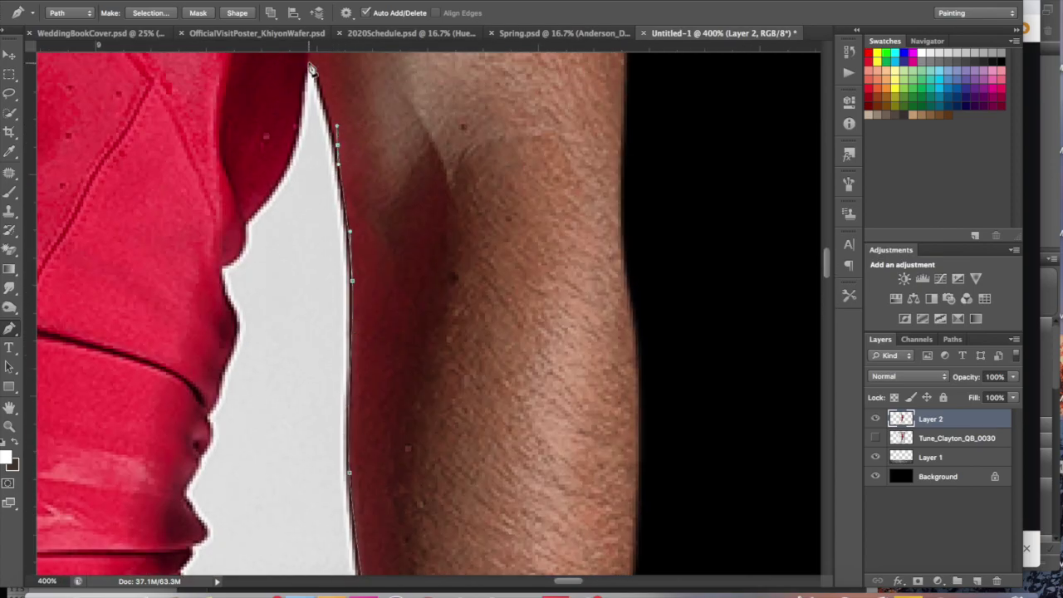
{"action": "scroll", "coordinate": [309, 78], "scroll_direction": "up", "scroll_amount": 1}
{"action": "left_click", "coordinate": [305, 97]}
{"action": "left_click", "coordinate": [225, 355]}
{"action": "left_click", "coordinate": [236, 378]}
Trace anchors along the jersey's edge, then zoom out to see more of the body
{"action": "scroll", "coordinate": [236, 379], "scroll_direction": "down", "scroll_amount": 2}
{"action": "scroll", "coordinate": [237, 379], "scroll_direction": "left", "scroll_amount": 2}
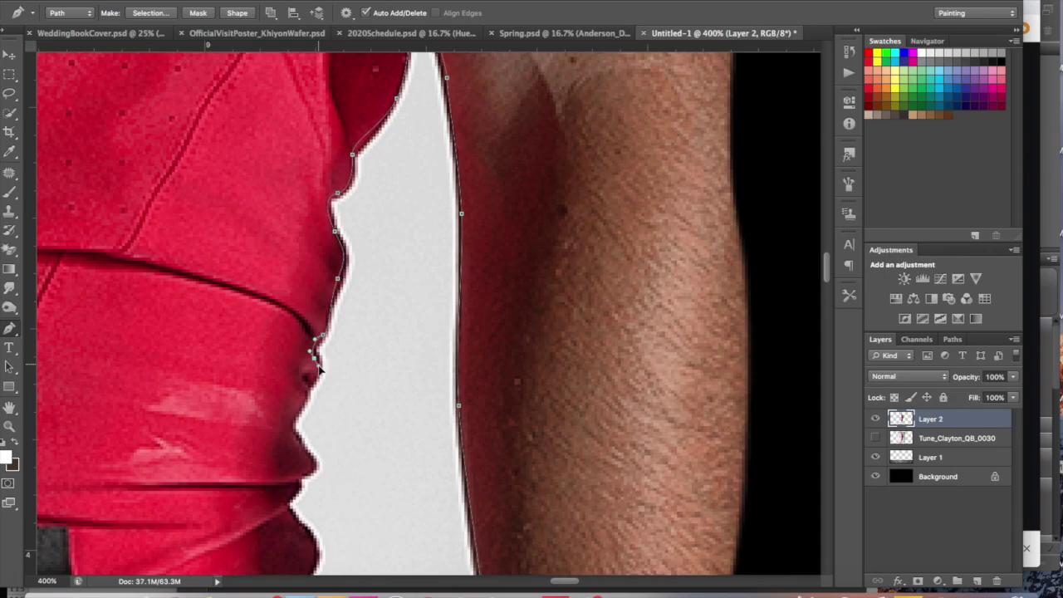
{"action": "scroll", "coordinate": [305, 482], "scroll_direction": "down", "scroll_amount": 3}
{"action": "left_click", "coordinate": [287, 388]}
{"action": "left_click", "coordinate": [314, 436]}
{"action": "left_click", "coordinate": [301, 465]}
{"action": "left_click", "coordinate": [308, 479]}
{"action": "scroll", "coordinate": [304, 482], "scroll_direction": "down", "scroll_amount": 4}
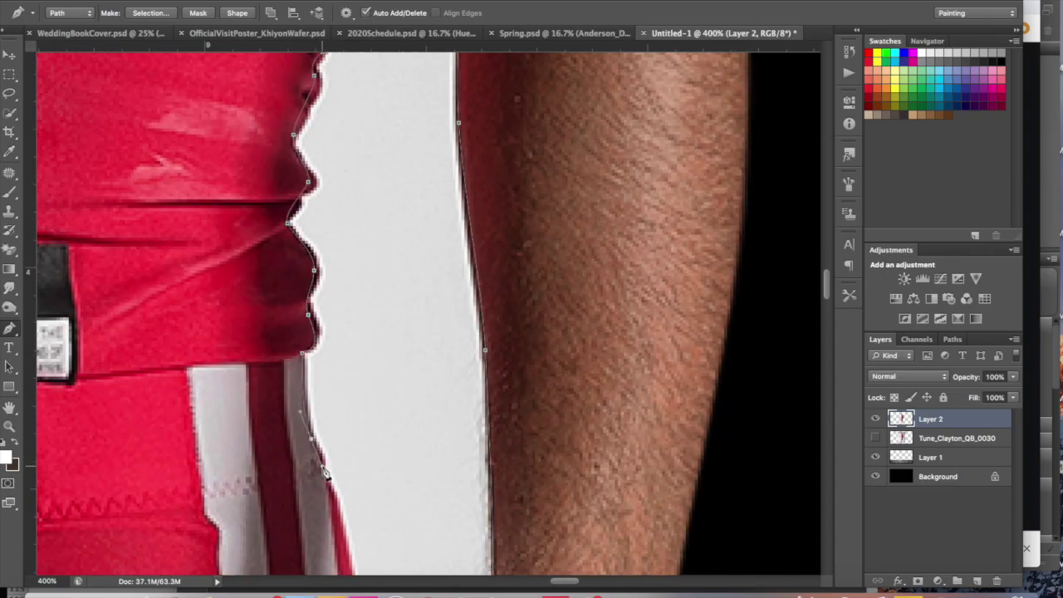
{"action": "scroll", "coordinate": [324, 472], "scroll_direction": "down", "scroll_amount": 5}
{"action": "scroll", "coordinate": [392, 312], "scroll_direction": "up", "scroll_amount": 10}
{"action": "scroll", "coordinate": [226, 192], "scroll_direction": "up", "scroll_amount": 6}
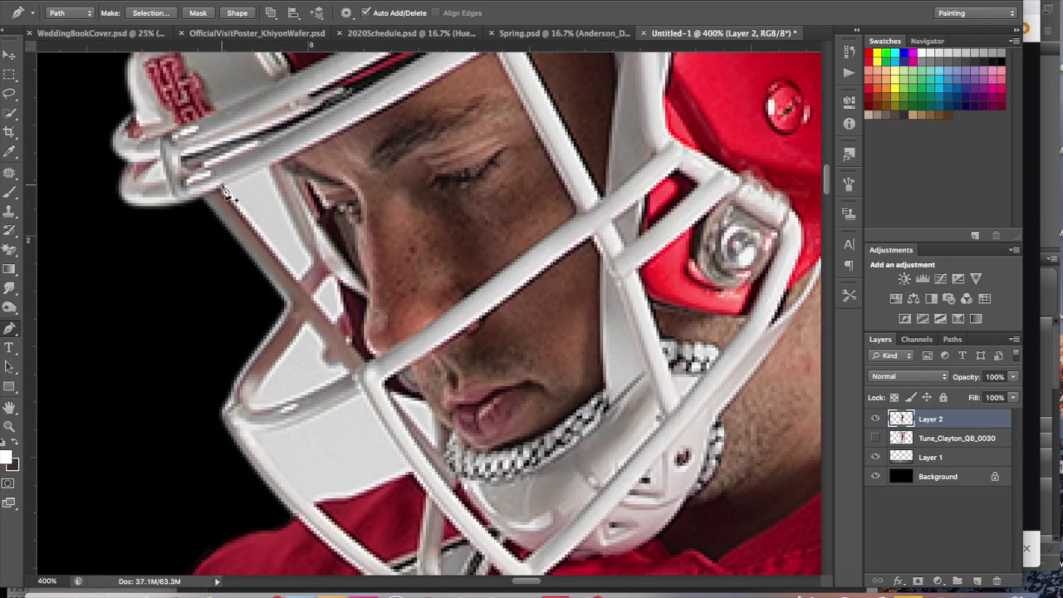
{"action": "scroll", "coordinate": [235, 212], "scroll_direction": "up", "scroll_amount": 2}
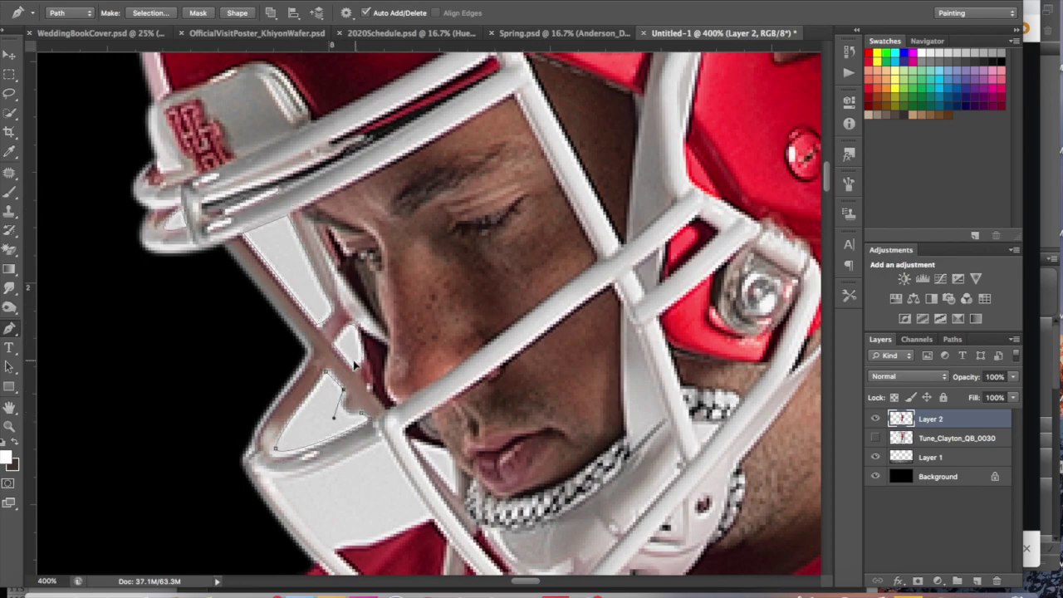
{"action": "scroll", "coordinate": [355, 366], "scroll_direction": "down", "scroll_amount": 2}
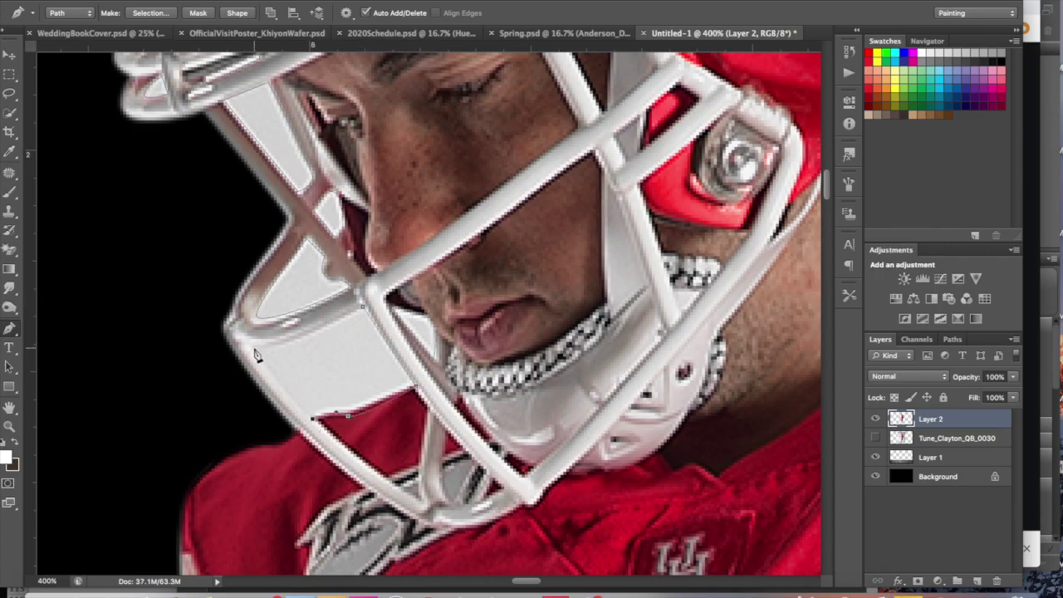
{"action": "scroll", "coordinate": [415, 379], "scroll_direction": "down", "scroll_amount": 5}
{"action": "scroll", "coordinate": [415, 380], "scroll_direction": "down", "scroll_amount": 5}
{"action": "scroll", "coordinate": [415, 379], "scroll_direction": "down", "scroll_amount": 5}
{"action": "key", "text": "ctrl+minus"}
{"action": "key", "text": "ctrl+minus"}
{"action": "key", "text": "ctrl+minus"}
{"action": "key", "text": "ctrl+minus"}
{"action": "key", "text": "ctrl+minus"}
{"action": "key", "text": "ctrl+minus"}
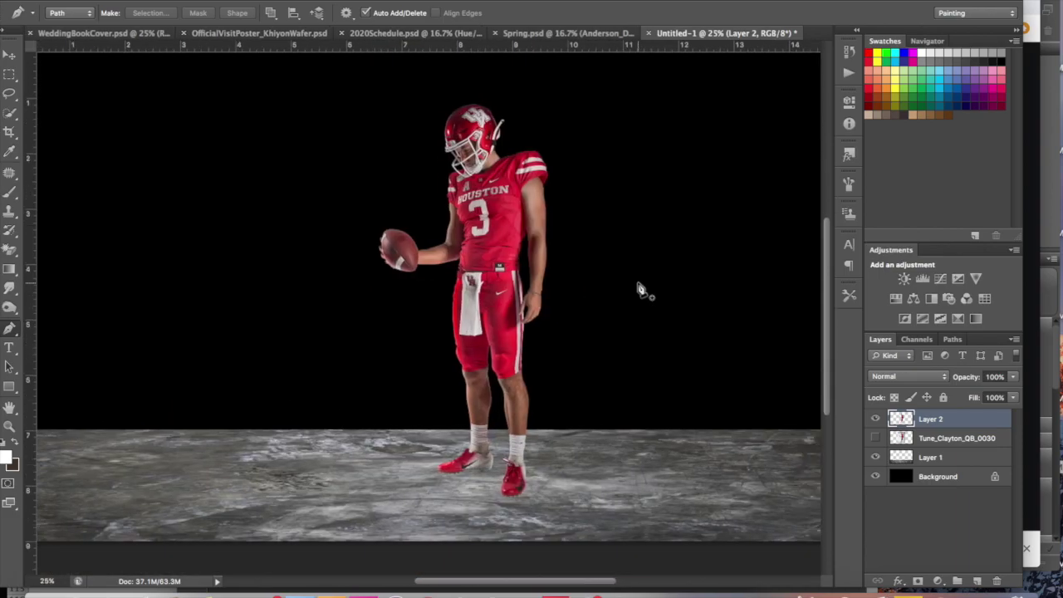
Search for 'stadium lights' and open the image result
{"action": "key", "text": "super+Tab"}
{"action": "type", "text": "stadium lights"}
{"action": "key", "text": "Return"}
{"action": "left_click", "coordinate": [345, 349]}
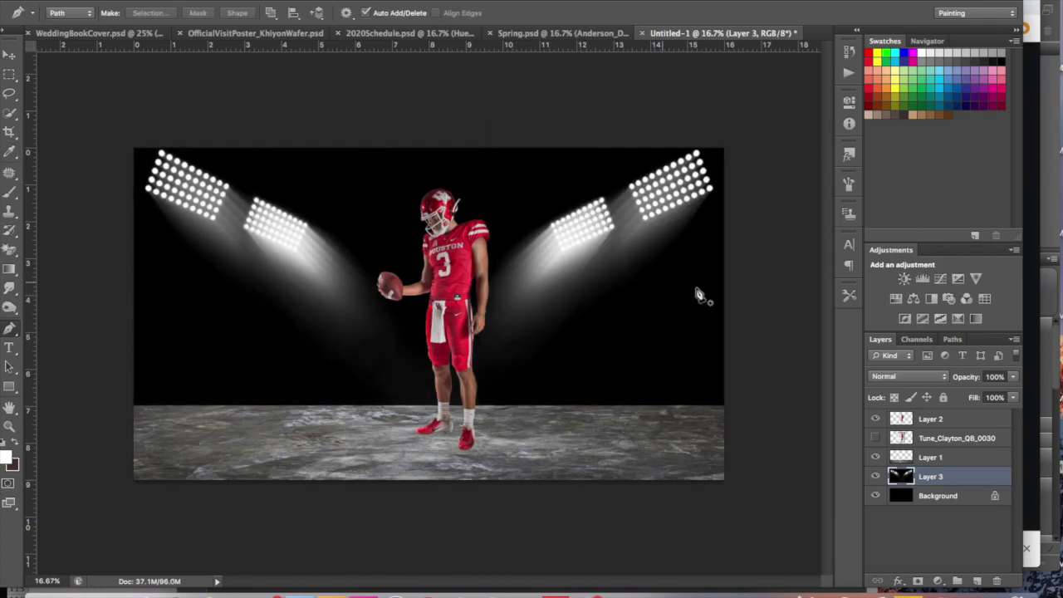
On a new layer above the floor, paint black over the left and right floor edges
{"action": "left_click", "coordinate": [930, 457]}
{"action": "left_click", "coordinate": [977, 581]}
{"action": "key", "text": "b"}
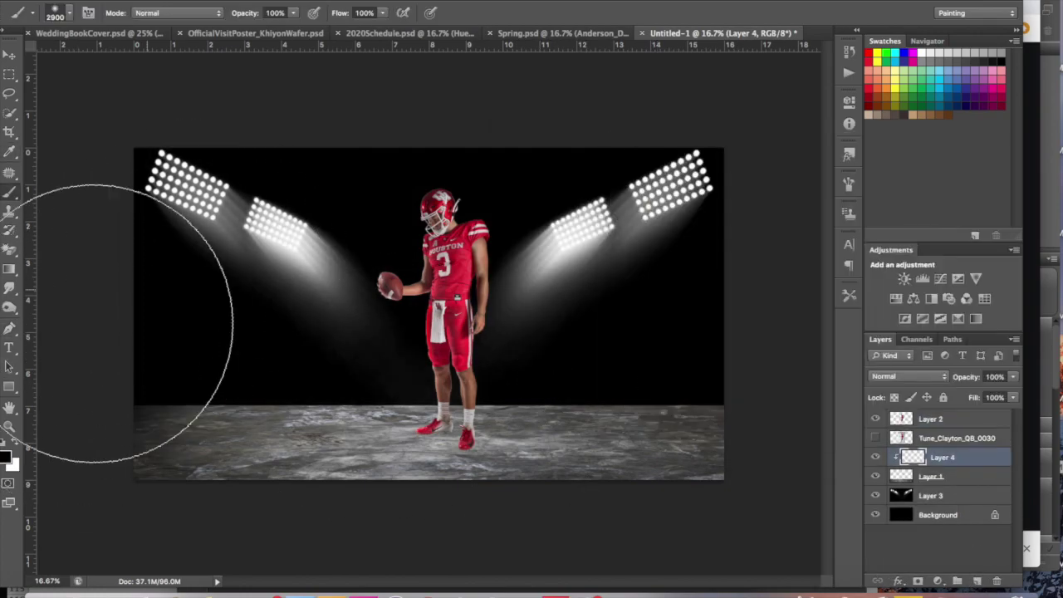
{"action": "left_click_drag", "start_coordinate": [93, 322], "coordinate": [191, 357]}
{"action": "mouse_move", "coordinate": [676, 260]}
{"action": "left_mouse_down"}
{"action": "mouse_move", "coordinate": [806, 440]}
{"action": "mouse_move", "coordinate": [546, 249]}
{"action": "mouse_move", "coordinate": [563, 378]}
{"action": "left_mouse_up"}
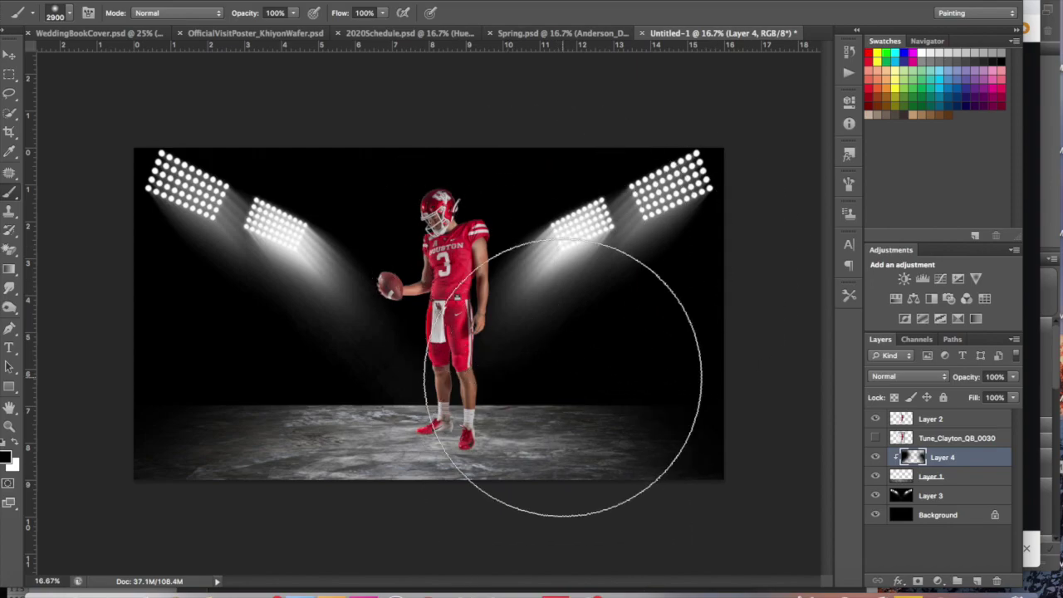
{"action": "key", "text": "bracketleft"}
{"action": "key", "text": "bracketleft"}
{"action": "key", "text": "bracketleft"}
{"action": "key", "text": "ctrl+plus"}
{"action": "scroll", "coordinate": [591, 371], "scroll_direction": "down", "scroll_amount": 2}
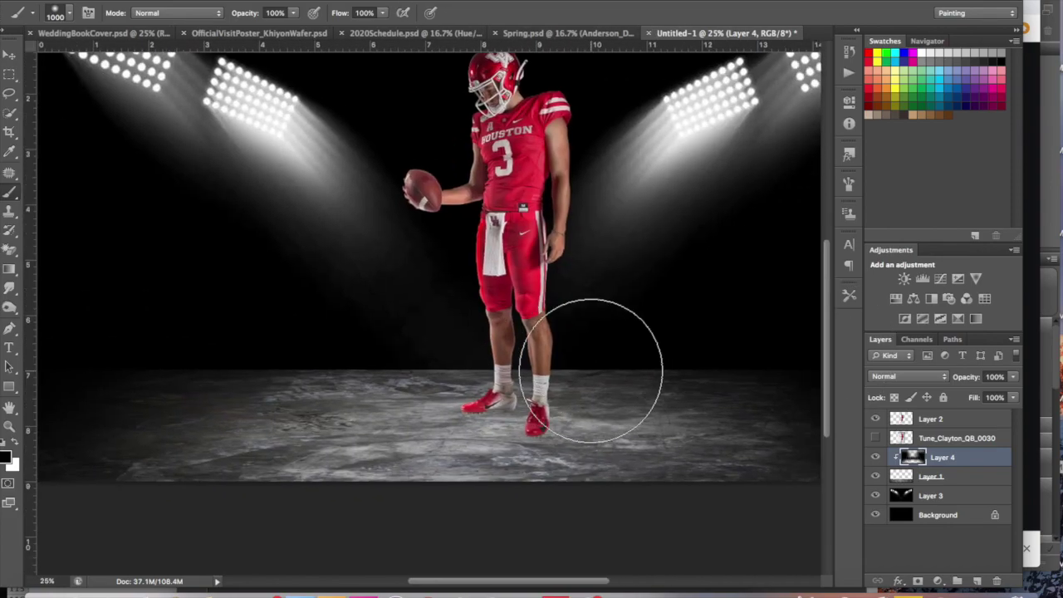
Apply a Gaussian Blur to the stadium lights layer
{"action": "left_click", "coordinate": [930, 495]}
{"action": "left_click", "coordinate": [352, 4]}
{"action": "left_click", "coordinate": [554, 259]}
{"action": "key", "text": "Return"}
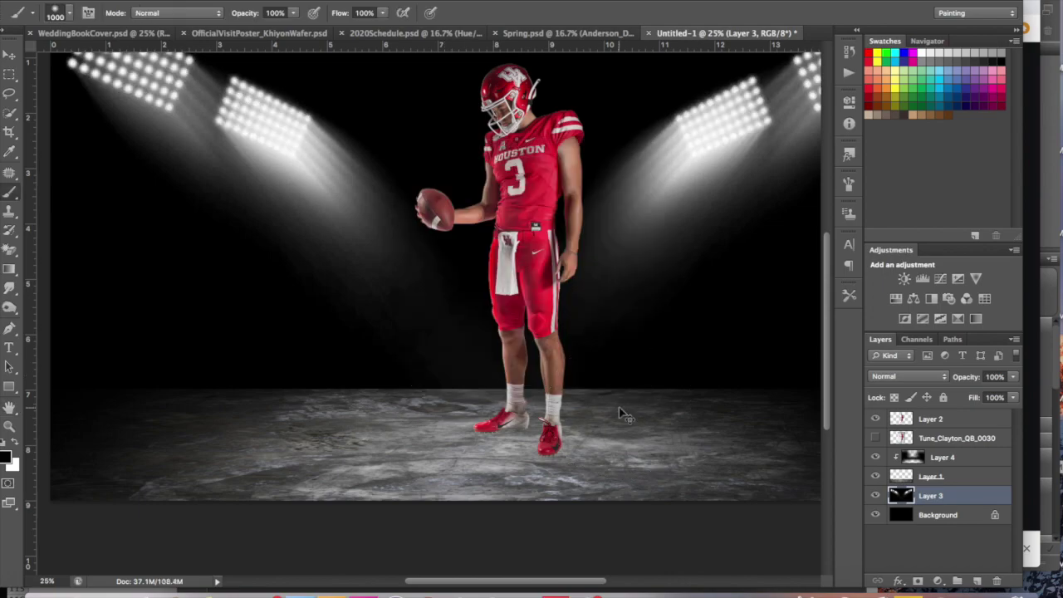
Add an Exposure adjustment above the player layer with gamma 0.84
{"action": "key", "text": "ctrl+minus"}
{"action": "left_click", "coordinate": [930, 419]}
{"action": "left_click", "coordinate": [957, 278]}
{"action": "left_click_drag", "start_coordinate": [747, 229], "coordinate": [755, 229]}
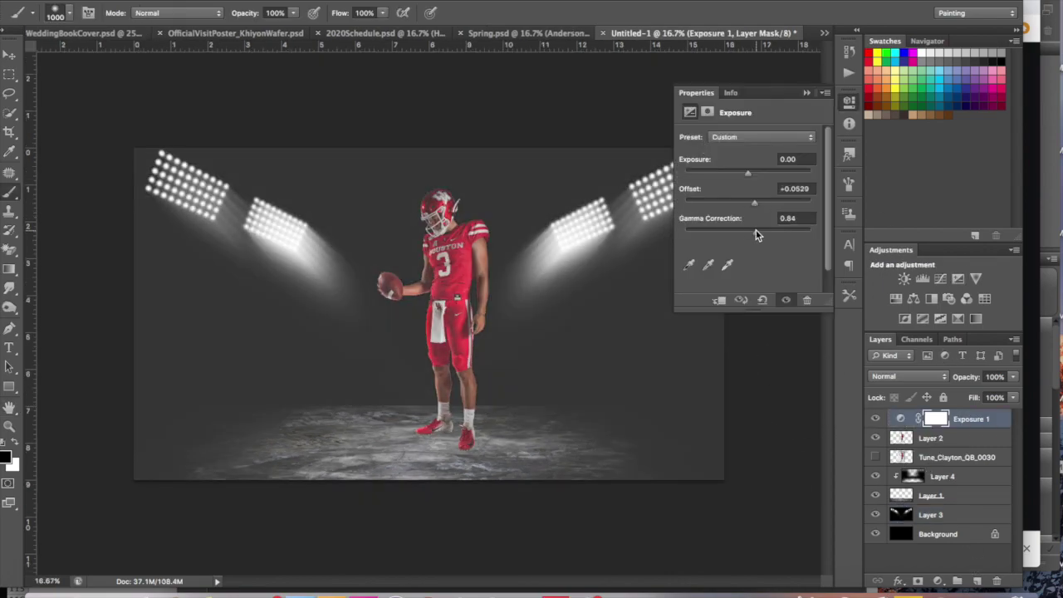
Add a new empty layer beneath the player for the shadow
{"action": "left_click", "coordinate": [807, 92]}
{"action": "left_click", "coordinate": [955, 457]}
{"action": "key", "text": "ctrl+plus"}
{"action": "left_click", "coordinate": [976, 580]}
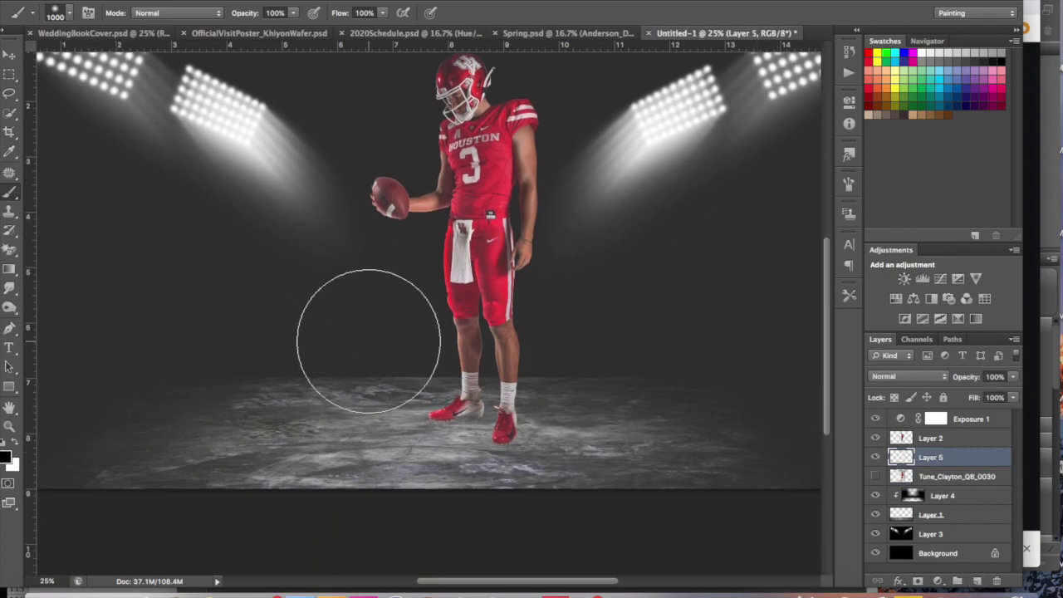
{"action": "key", "text": "["}
{"action": "scroll", "coordinate": [506, 368], "scroll_direction": "down", "scroll_amount": 2}
{"action": "scroll", "coordinate": [506, 368], "scroll_direction": "down", "scroll_amount": 2}
{"action": "scroll", "coordinate": [506, 368], "scroll_direction": "left", "scroll_amount": 1}
{"action": "key", "text": "bracketright"}
{"action": "key", "text": "bracketright"}
Free-transform the shadow flat and distort it into a slanted perspective under the feet
{"action": "key", "text": "ctrl+t"}
{"action": "left_click_drag", "start_coordinate": [510, 416], "coordinate": [511, 374]}
{"action": "left_click_drag", "start_coordinate": [413, 375], "coordinate": [203, 573]}
{"action": "left_click_drag", "start_coordinate": [612, 343], "coordinate": [434, 330]}
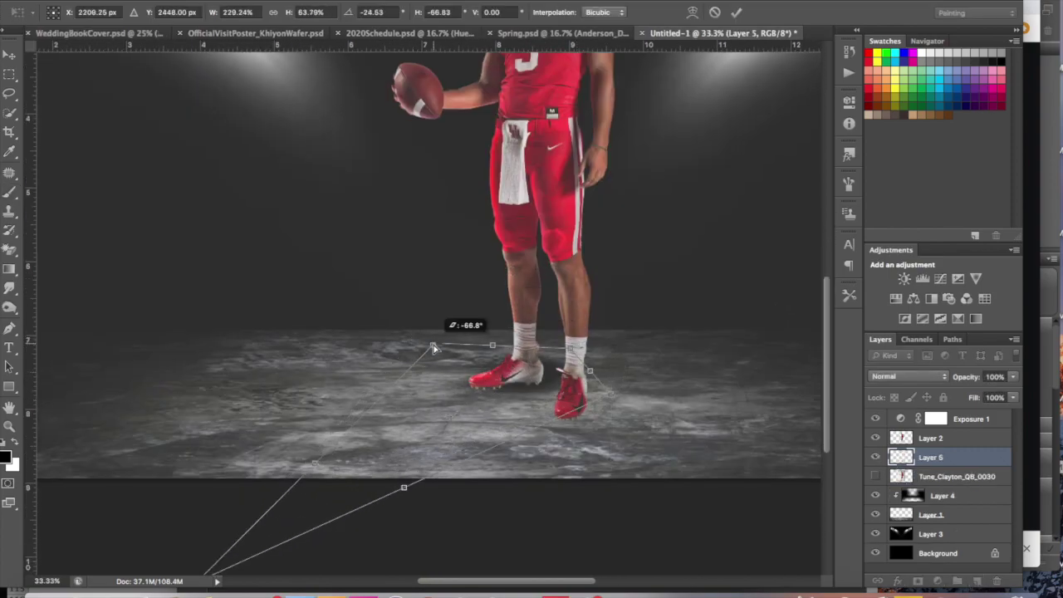
{"action": "left_click_drag", "start_coordinate": [610, 381], "coordinate": [536, 394]}
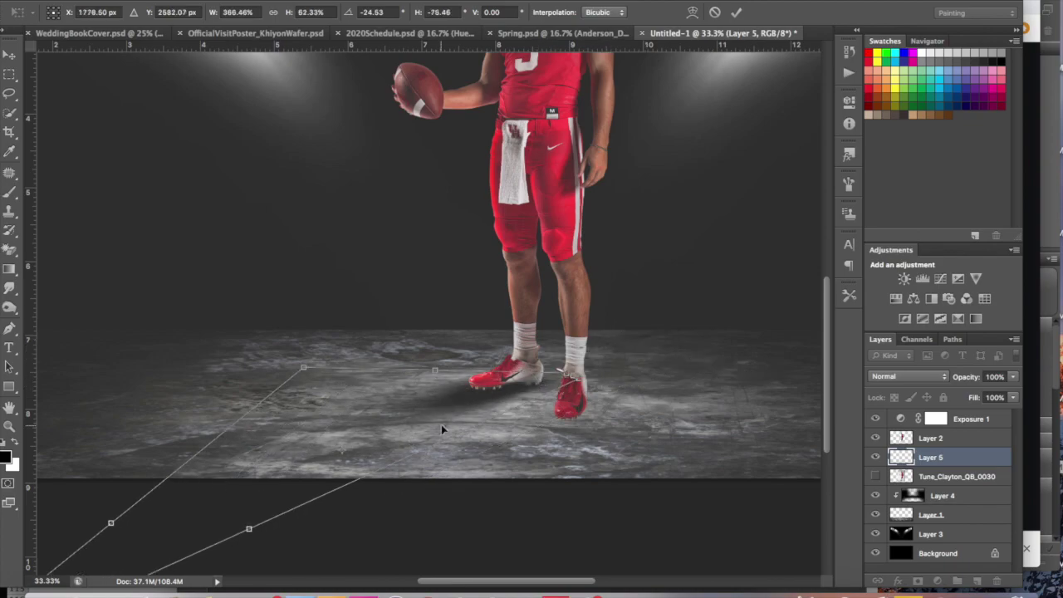
{"action": "key", "text": "Return"}
Duplicate the shadow layer
{"action": "key", "text": "b"}
{"action": "scroll", "coordinate": [443, 430], "scroll_direction": "up", "scroll_amount": 2}
{"action": "right_click", "coordinate": [943, 477]}
{"action": "left_click", "coordinate": [856, 174]}
{"action": "key", "text": "Return"}
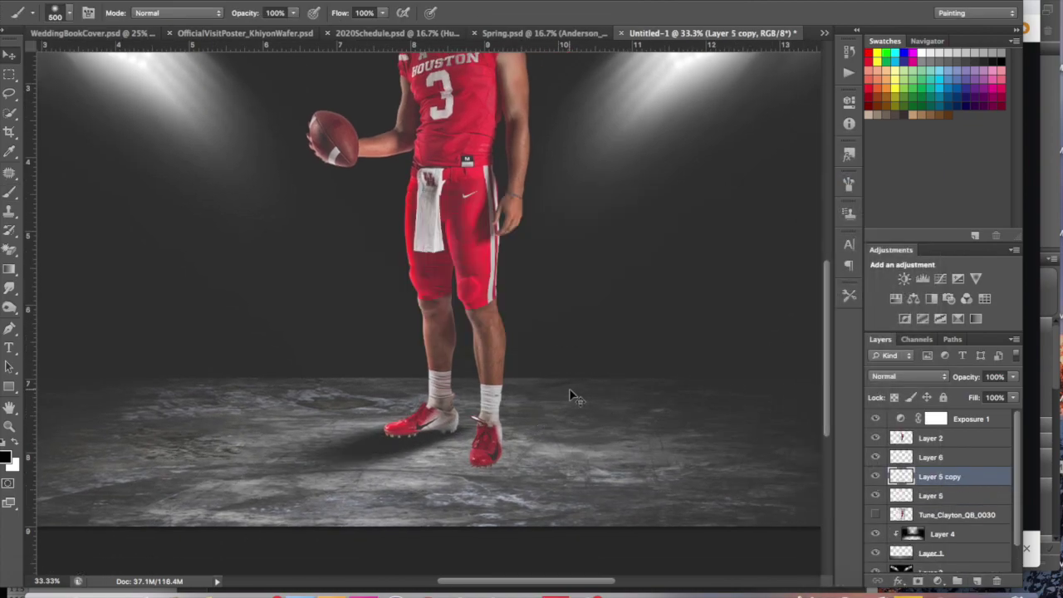
Move a copied shadow under the feet and skew it toward the other floodlight
{"action": "key", "text": "v"}
{"action": "left_click_drag", "start_coordinate": [515, 406], "coordinate": [481, 415]}
{"action": "key", "text": "ctrl+t"}
{"action": "left_click_drag", "start_coordinate": [554, 432], "coordinate": [525, 468]}
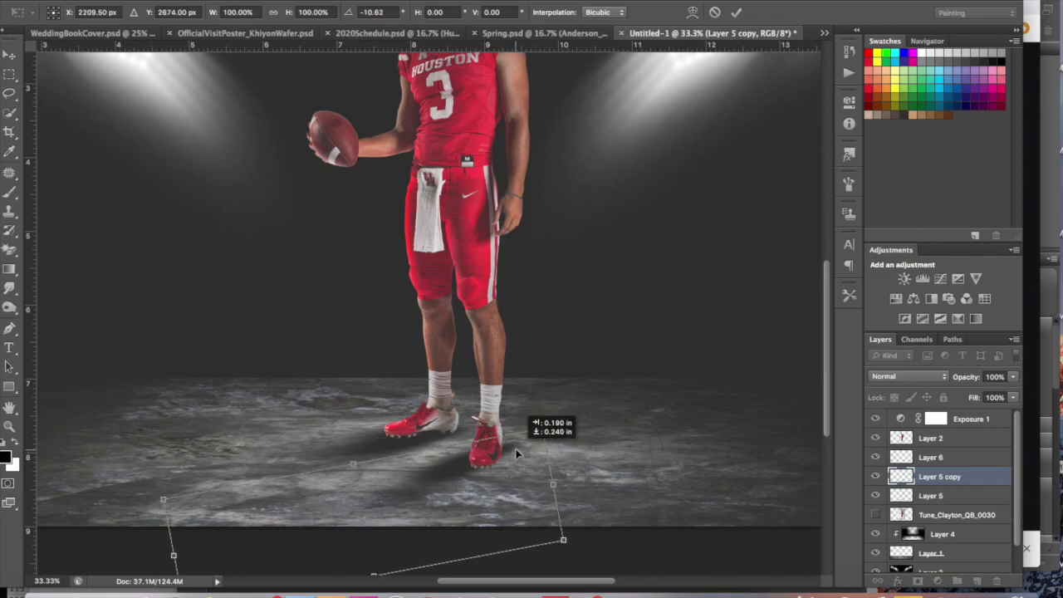
{"action": "left_click_drag", "start_coordinate": [541, 558], "coordinate": [569, 562]}
{"action": "key", "text": "Return"}
Add a new empty layer and zoom in closer on the shoes
{"action": "key", "text": "b"}
{"action": "scroll", "coordinate": [494, 408], "scroll_direction": "up", "scroll_amount": 2}
{"action": "left_click", "coordinate": [977, 582]}
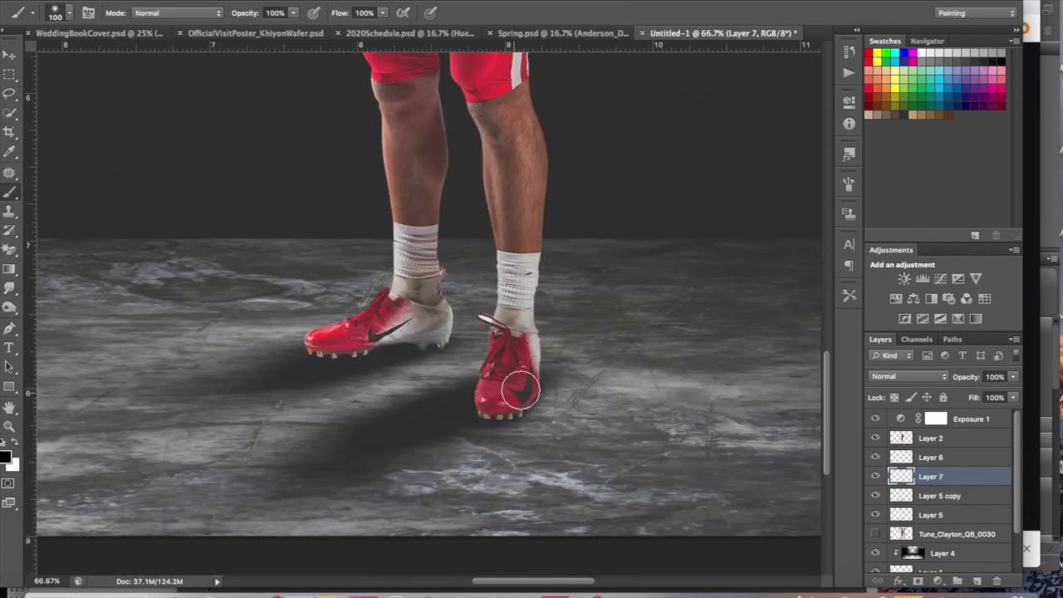
{"action": "key", "text": "alt+bracketright"}
{"action": "key", "text": "alt+bracketright"}
{"action": "scroll", "coordinate": [465, 349], "scroll_direction": "up", "scroll_amount": 4}
{"action": "key", "text": "w"}
{"action": "scroll", "coordinate": [498, 137], "scroll_direction": "down", "scroll_amount": 1}
{"action": "scroll", "coordinate": [498, 138], "scroll_direction": "down", "scroll_amount": 6}
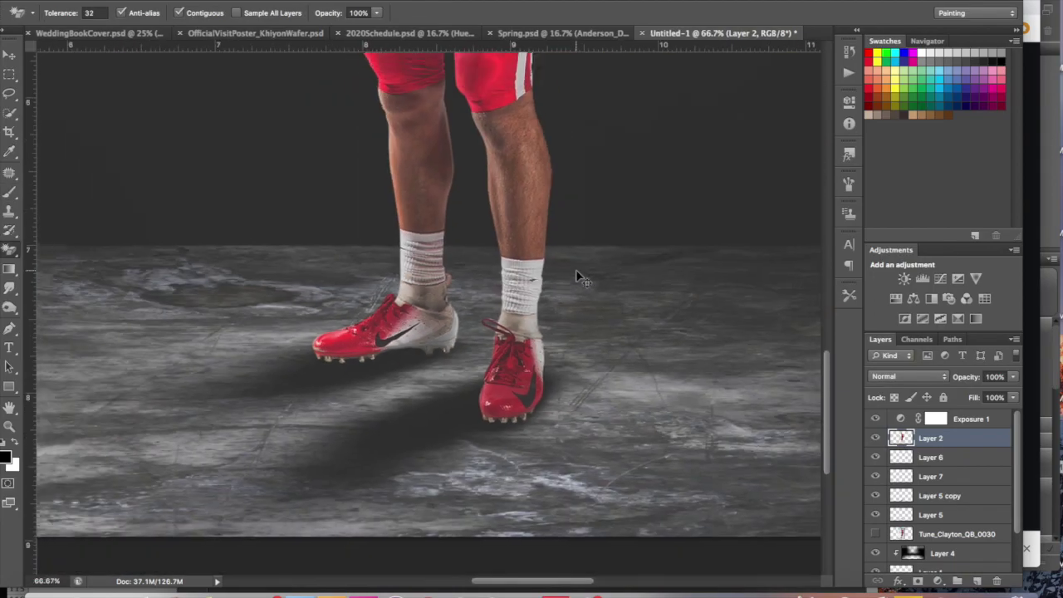
Duplicate both shadow layers, mirror them horizontally and place them right of the feet
{"action": "left_click", "coordinate": [939, 495]}
{"action": "left_click", "coordinate": [931, 515], "text": "shift"}
{"action": "right_click", "coordinate": [938, 507]}
{"action": "left_click", "coordinate": [851, 175]}
{"action": "key", "text": "Return"}
{"action": "key", "text": "ctrl+t"}
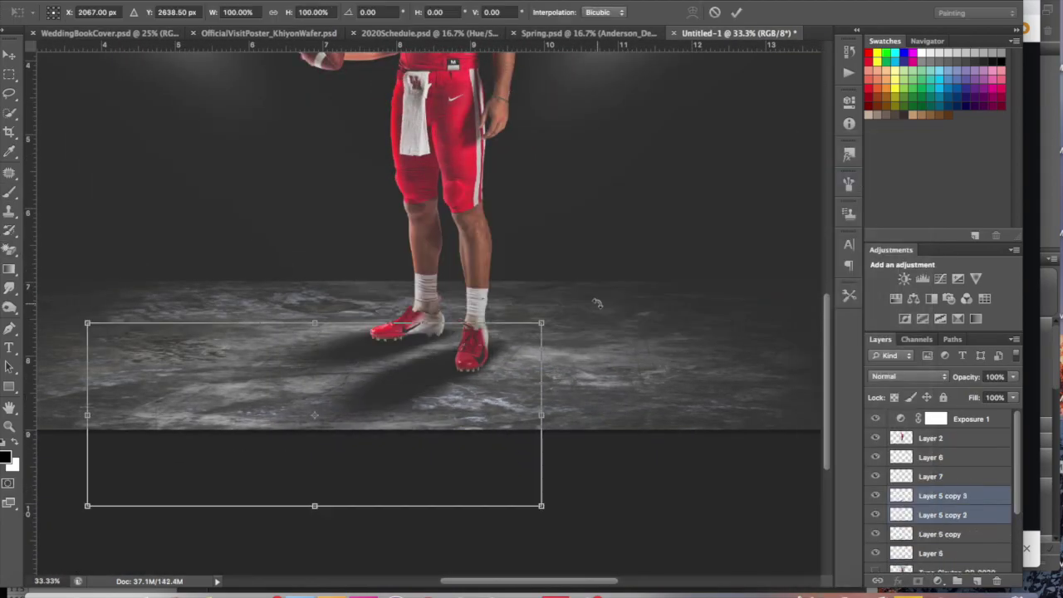
{"action": "mouse_move", "coordinate": [213, 363]}
{"action": "left_mouse_down"}
{"action": "mouse_move", "coordinate": [456, 348]}
{"action": "mouse_move", "coordinate": [490, 378]}
{"action": "left_mouse_up"}
{"action": "key", "text": "Return"}
Skew the two mirrored shadow copies outward from the player's feet
{"action": "key", "text": "v"}
{"action": "left_click", "coordinate": [943, 515]}
{"action": "scroll", "coordinate": [696, 484], "scroll_direction": "up", "scroll_amount": 2}
{"action": "key", "text": "ctrl+t"}
{"action": "key", "text": "Escape"}
{"action": "key", "text": "ctrl+t"}
{"action": "key", "text": "Escape"}
{"action": "left_click", "coordinate": [930, 496], "text": "shift"}
{"action": "key", "text": "ctrl+t"}
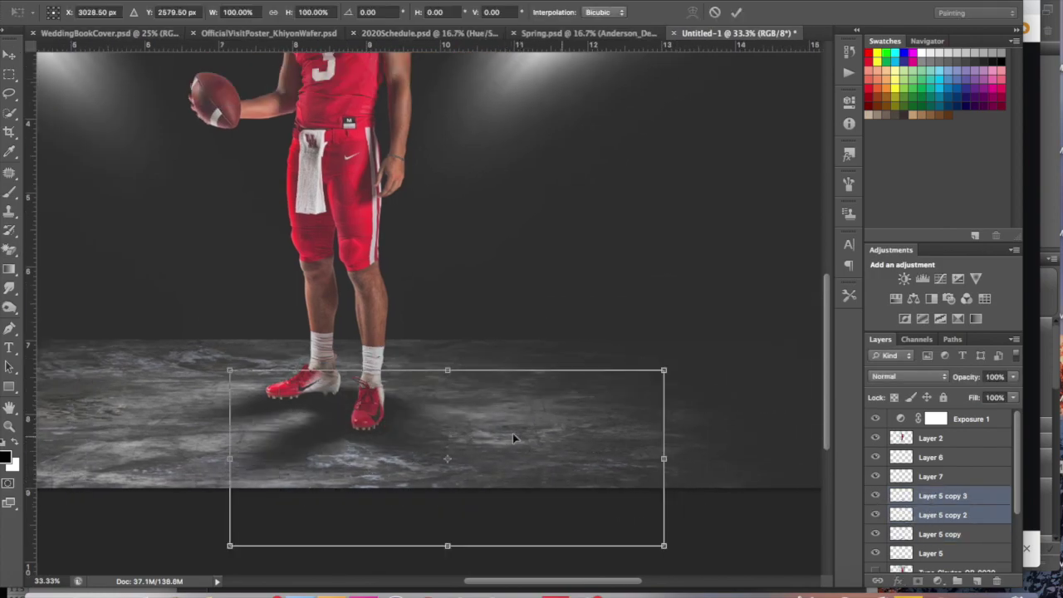
{"action": "left_click_drag", "start_coordinate": [665, 487], "coordinate": [778, 501]}
{"action": "key", "text": "Return"}
Select Layer 7 together with all the other shadow layers
{"action": "left_click", "coordinate": [941, 476]}
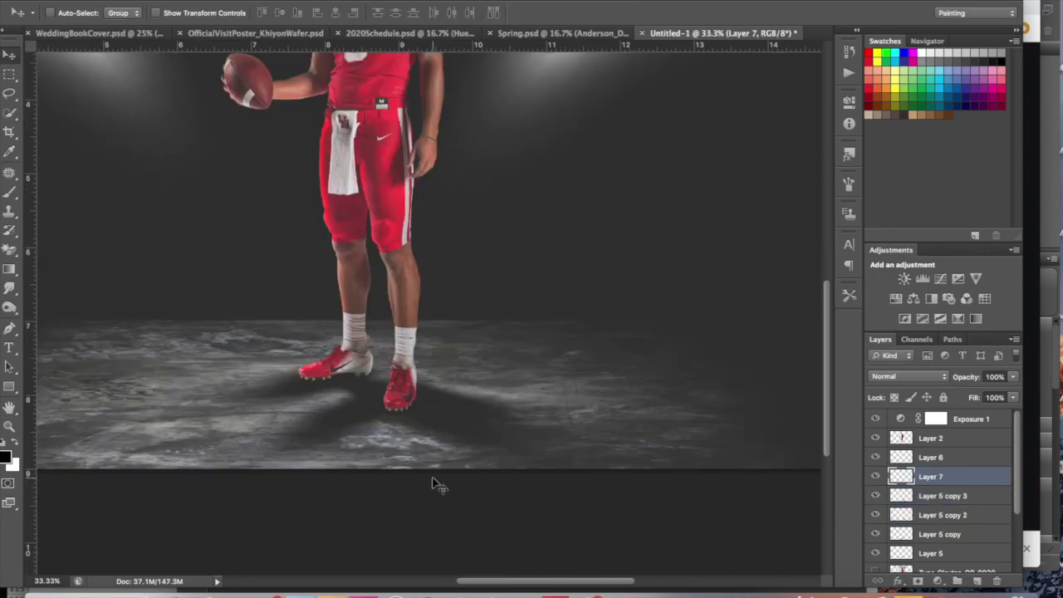
{"action": "key", "text": "ctrl+plus"}
{"action": "key", "text": "b"}
{"action": "key", "text": "ctrl+minus"}
{"action": "key", "text": "ctrl+minus"}
{"action": "key", "text": "ctrl+minus"}
{"action": "left_click", "coordinate": [930, 553], "text": "shift"}
{"action": "right_click", "coordinate": [947, 498]}
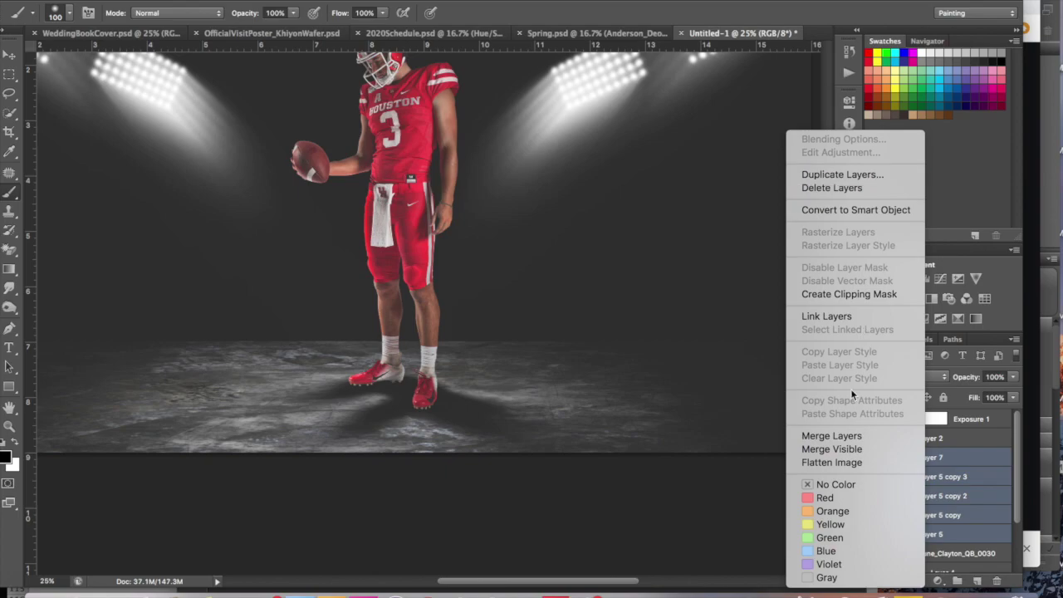
Merge the shadow layers into one at 76% opacity and add a new layer
{"action": "left_click", "coordinate": [830, 433]}
{"action": "left_click_drag", "start_coordinate": [1013, 376], "coordinate": [983, 396]}
{"action": "left_click", "coordinate": [930, 438]}
{"action": "left_click", "coordinate": [977, 580]}
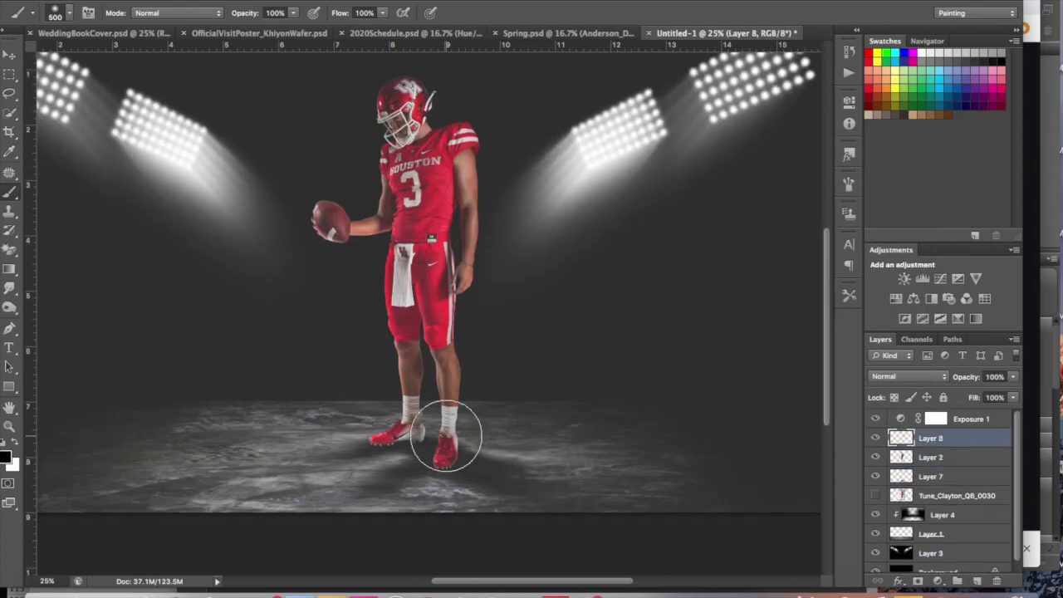
{"action": "scroll", "coordinate": [439, 438], "scroll_direction": "up", "scroll_amount": 2}
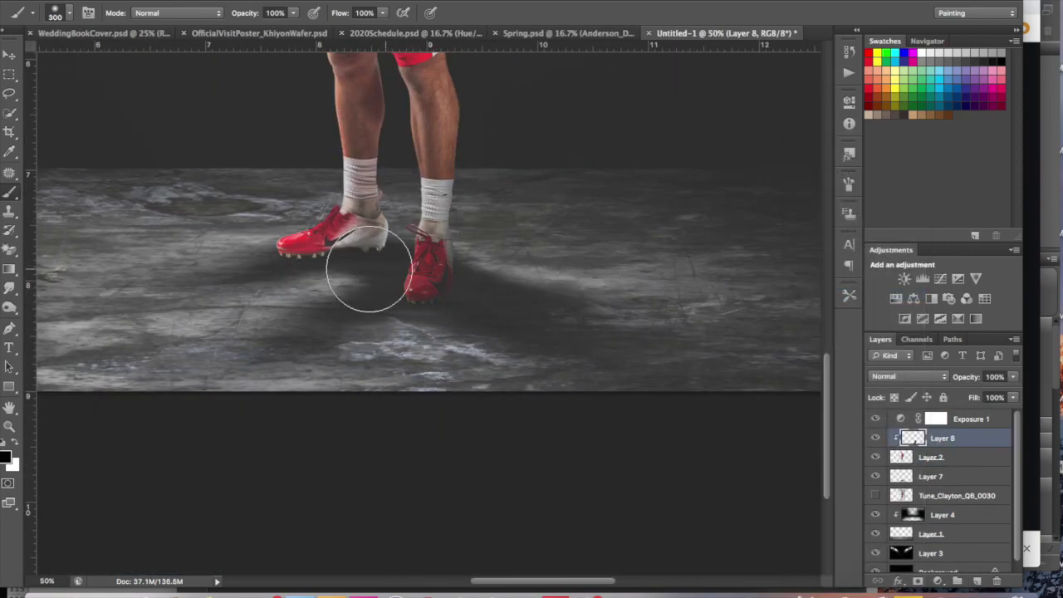
Paint darker black shadow around the shoes on clipped layers and mask Layer 9
{"action": "key", "text": "bracketleft"}
{"action": "key", "text": "bracketleft"}
{"action": "key", "text": "bracketleft"}
{"action": "key", "text": "ctrl+plus"}
{"action": "key", "text": "ctrl+alt+g"}
{"action": "key", "text": "ctrl+shift+alt+n"}
{"action": "scroll", "coordinate": [395, 186], "scroll_direction": "right", "scroll_amount": 2}
{"action": "left_click_drag", "start_coordinate": [380, 297], "coordinate": [254, 368]}
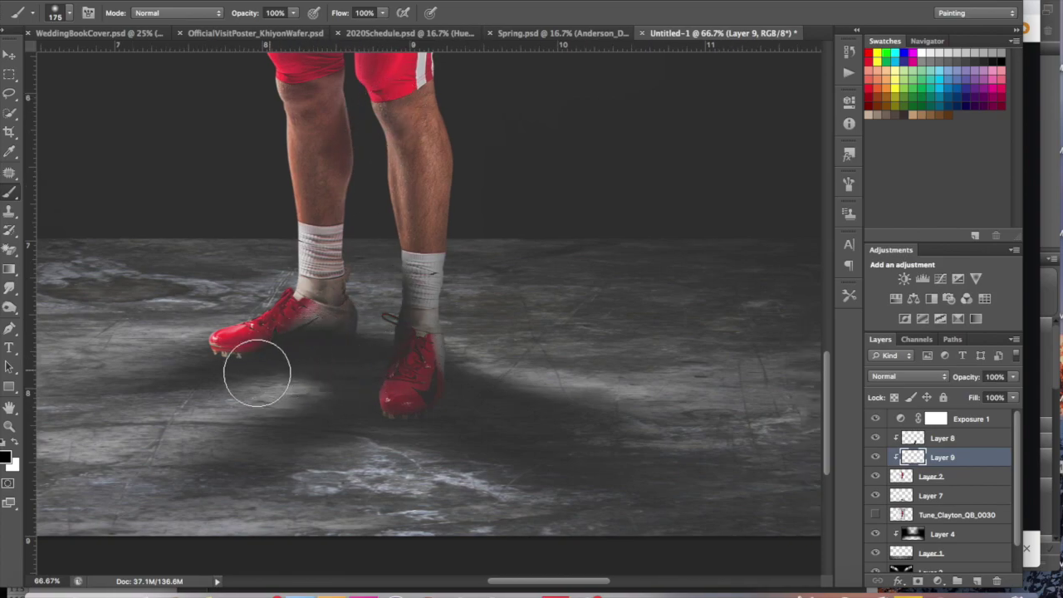
{"action": "left_click", "coordinate": [917, 581]}
{"action": "key", "text": "ctrl+minus"}
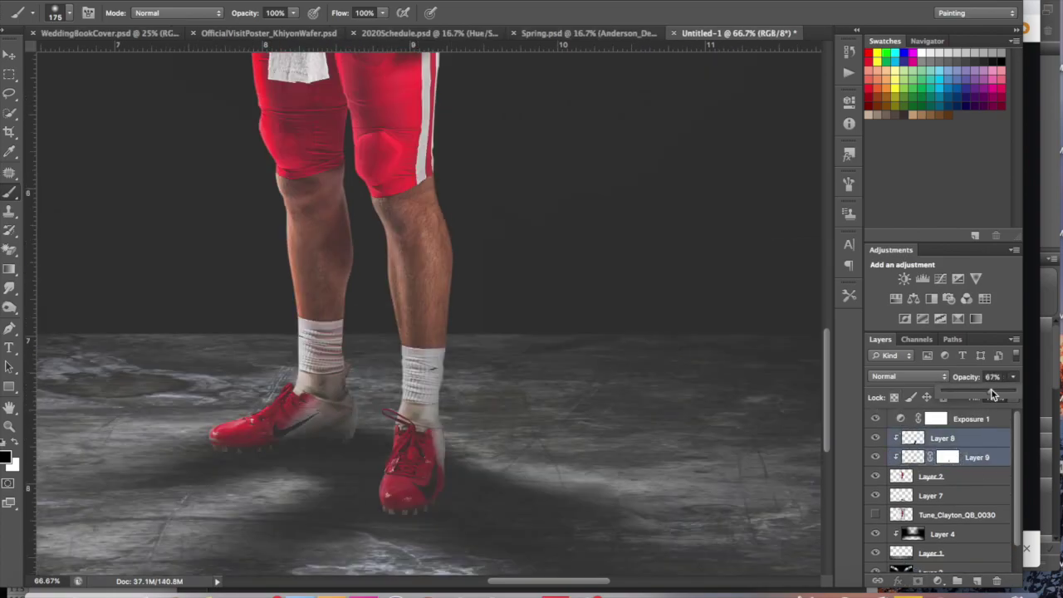
Add a new clipped layer above the merged shadow Layer 7 for body shading
{"action": "left_click", "coordinate": [930, 494]}
{"action": "scroll", "coordinate": [574, 332], "scroll_direction": "up", "scroll_amount": 5}
{"action": "scroll", "coordinate": [573, 332], "scroll_direction": "up", "scroll_amount": 3}
{"action": "key", "text": "ctrl+shift+alt+n"}
{"action": "key", "text": "ctrl+alt+g"}
{"action": "scroll", "coordinate": [607, 256], "scroll_direction": "up", "scroll_amount": 5}
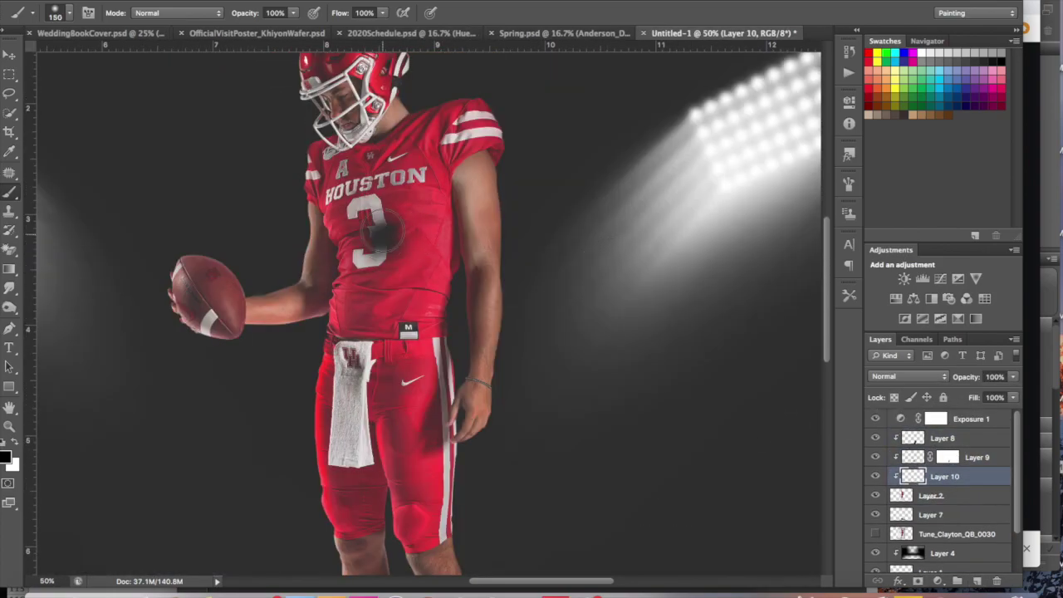
Brush black shading over the body and down the leg at 44% opacity
{"action": "key", "text": "bracketleft"}
{"action": "left_click_drag", "start_coordinate": [366, 241], "coordinate": [369, 166]}
{"action": "mouse_move", "coordinate": [387, 318]}
{"action": "left_mouse_down"}
{"action": "mouse_move", "coordinate": [394, 249]}
{"action": "mouse_move", "coordinate": [354, 429]}
{"action": "mouse_move", "coordinate": [396, 387]}
{"action": "mouse_move", "coordinate": [400, 342]}
{"action": "mouse_move", "coordinate": [363, 451]}
{"action": "left_mouse_up"}
{"action": "scroll", "coordinate": [396, 387], "scroll_direction": "down", "scroll_amount": 4}
{"action": "scroll", "coordinate": [365, 224], "scroll_direction": "down", "scroll_amount": 3}
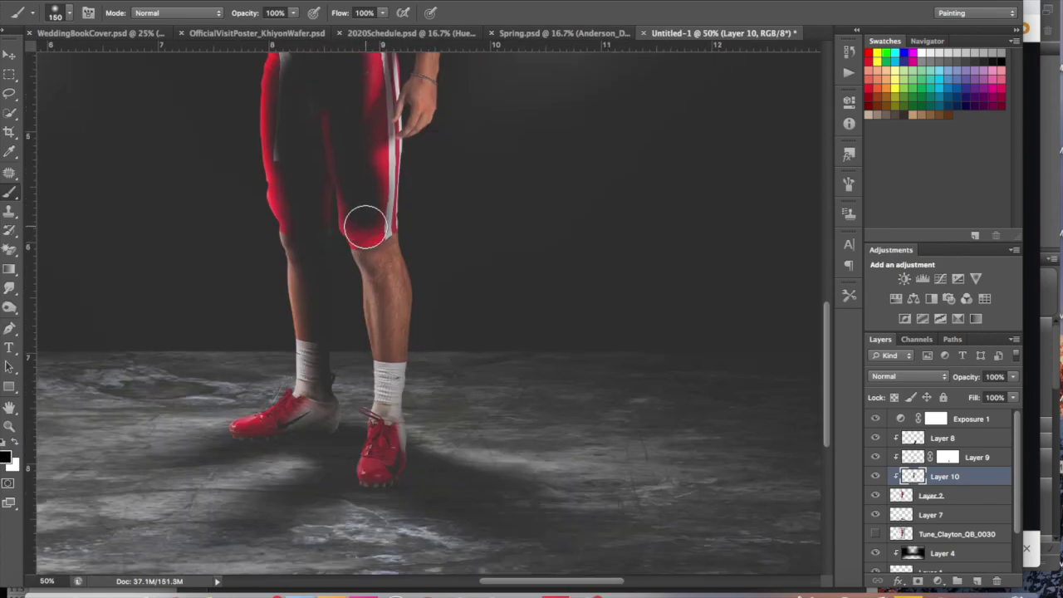
{"action": "key", "text": "bracketleft"}
{"action": "key", "text": "bracketleft"}
{"action": "key", "text": "bracketleft"}
{"action": "left_click_drag", "start_coordinate": [380, 272], "coordinate": [379, 451]}
{"action": "left_click_drag", "start_coordinate": [1012, 376], "coordinate": [977, 396]}
Refine the body shading around the player's face and helmet with a slightly larger brush
{"action": "scroll", "coordinate": [581, 332], "scroll_direction": "up", "scroll_amount": 4}
{"action": "key", "text": "bracketright"}
{"action": "key", "text": "bracketright"}
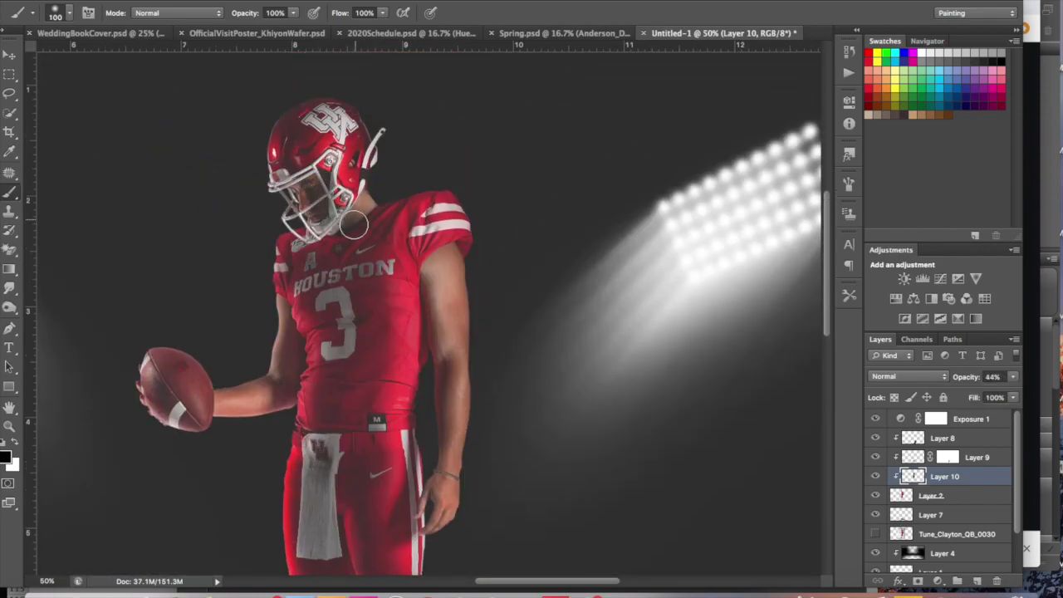
{"action": "scroll", "coordinate": [365, 169], "scroll_direction": "down", "scroll_amount": 2}
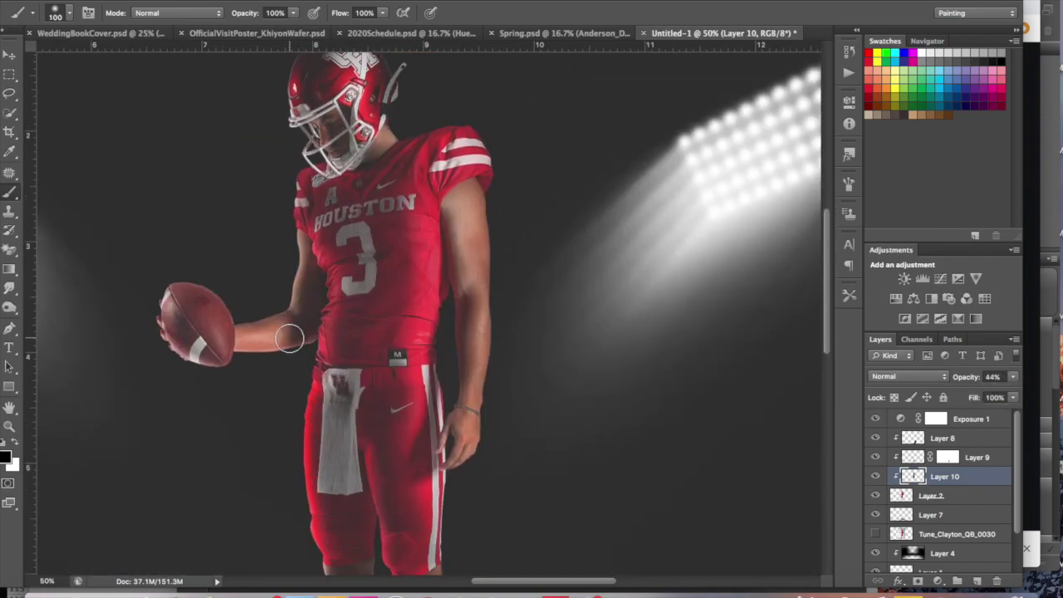
{"action": "scroll", "coordinate": [477, 374], "scroll_direction": "up", "scroll_amount": 4}
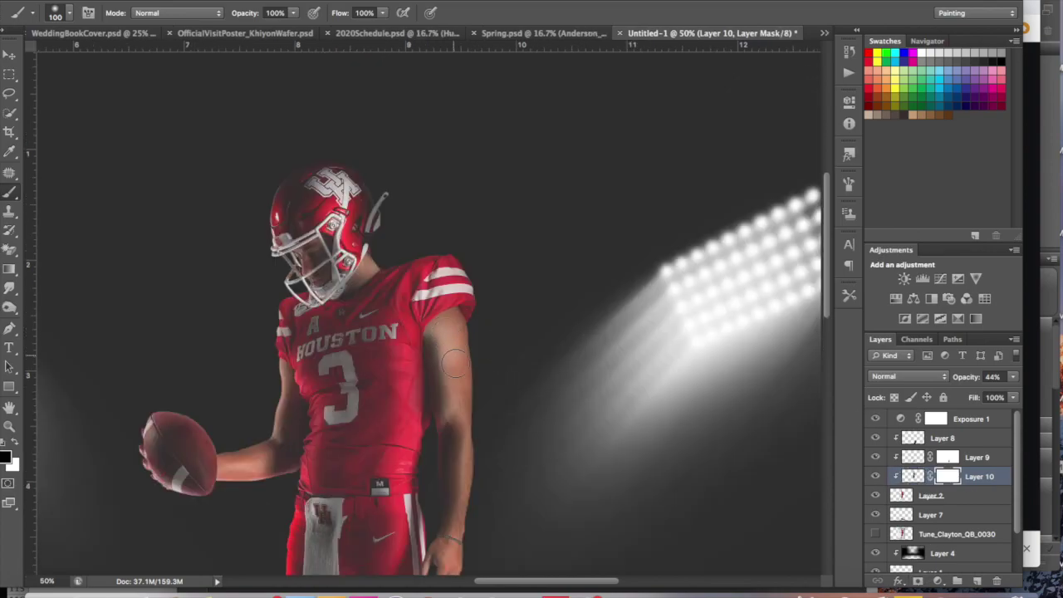
{"action": "key", "text": "bracketleft"}
{"action": "key", "text": "bracketleft"}
{"action": "scroll", "coordinate": [307, 270], "scroll_direction": "up", "scroll_amount": 3}
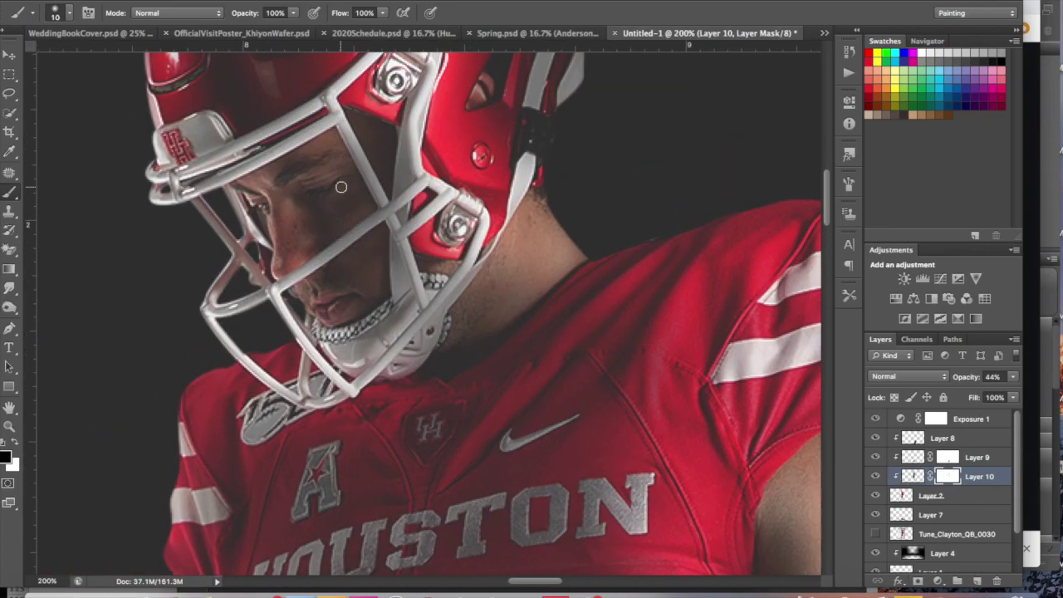
{"action": "scroll", "coordinate": [341, 187], "scroll_direction": "down", "scroll_amount": 3}
{"action": "scroll", "coordinate": [374, 232], "scroll_direction": "down", "scroll_amount": 2}
{"action": "scroll", "coordinate": [406, 270], "scroll_direction": "up", "scroll_amount": 5}
{"action": "scroll", "coordinate": [425, 262], "scroll_direction": "up", "scroll_amount": 3}
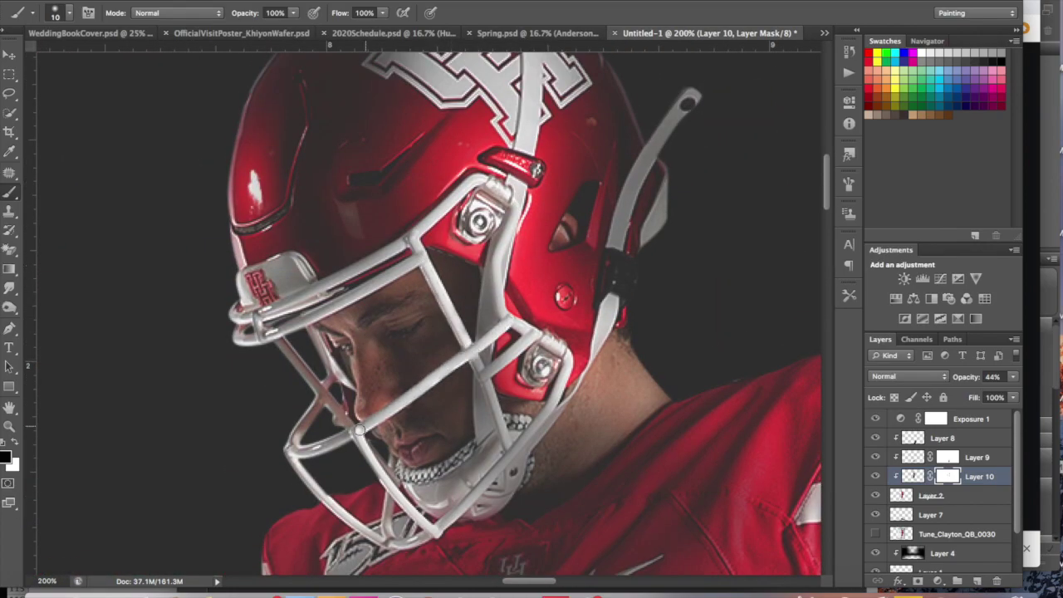
{"action": "scroll", "coordinate": [506, 454], "scroll_direction": "down", "scroll_amount": 2}
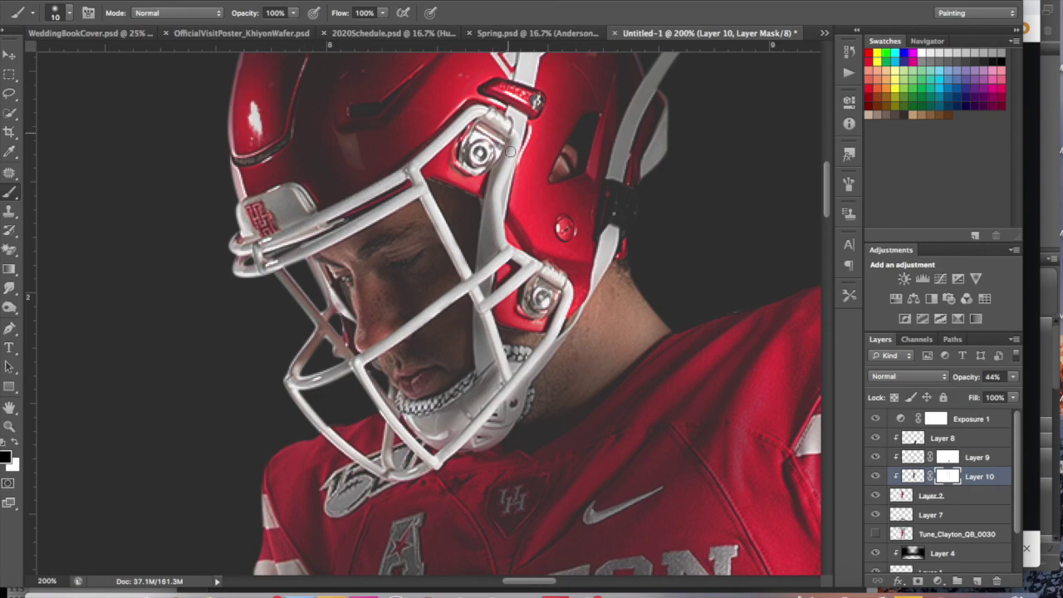
Zoom back out to review the shading on the legs and shoes
{"action": "key", "text": "ctrl+minus"}
{"action": "key", "text": "ctrl+minus"}
{"action": "scroll", "coordinate": [498, 333], "scroll_direction": "down", "scroll_amount": 5}
{"action": "scroll", "coordinate": [486, 367], "scroll_direction": "down", "scroll_amount": 3}
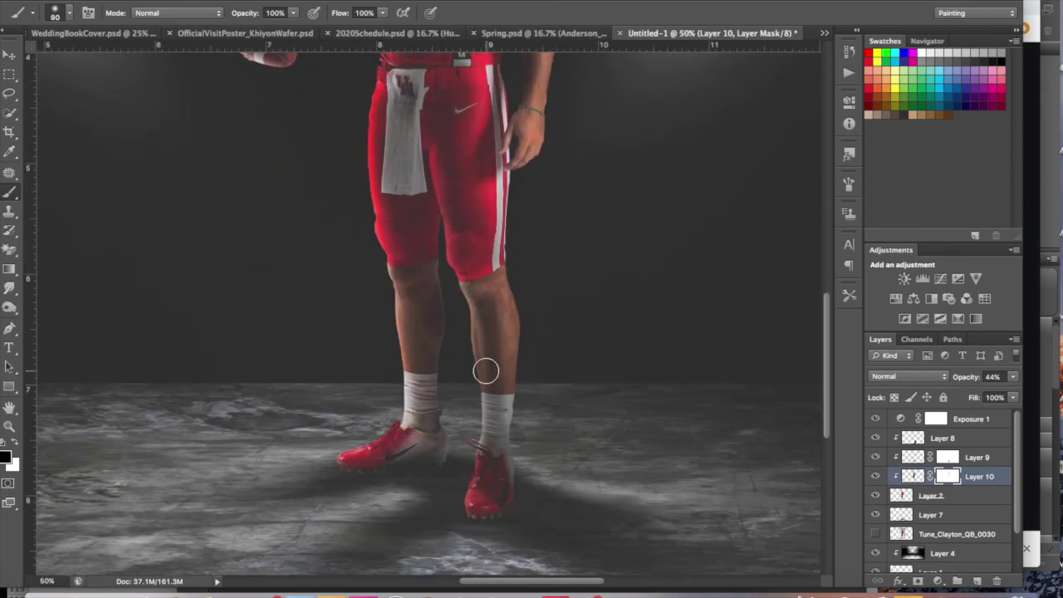
{"action": "scroll", "coordinate": [452, 242], "scroll_direction": "down", "scroll_amount": 1}
{"action": "scroll", "coordinate": [510, 261], "scroll_direction": "up", "scroll_amount": 3}
{"action": "scroll", "coordinate": [574, 335], "scroll_direction": "down", "scroll_amount": 3}
{"action": "key", "text": "alt+bracketright"}
{"action": "key", "text": "alt+bracketright"}
{"action": "scroll", "coordinate": [379, 318], "scroll_direction": "up", "scroll_amount": 5}
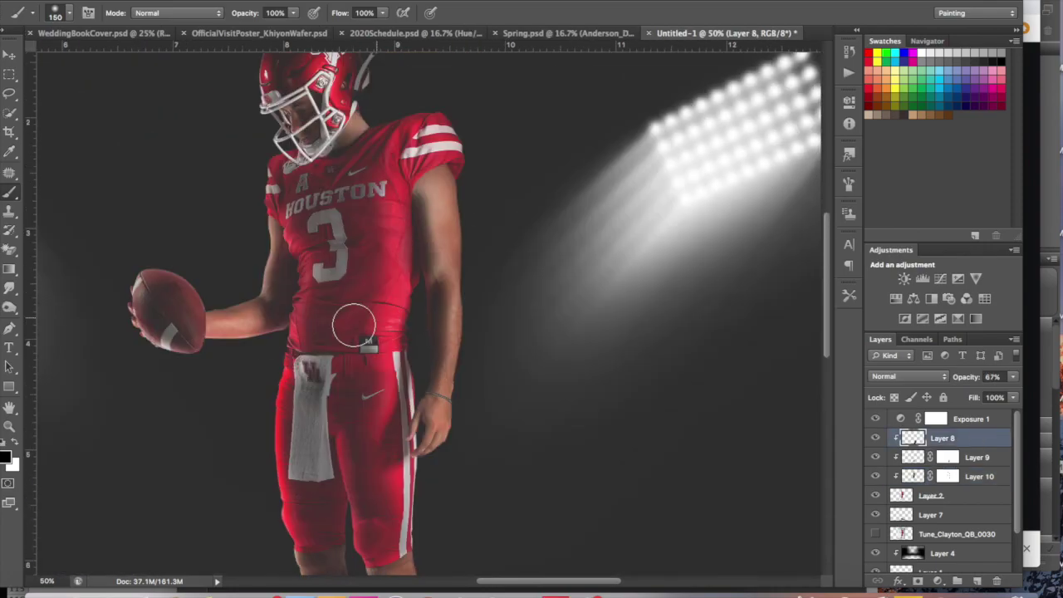
Add a Brightness/Contrast adjustment with Contrast 53, clipped to the player
{"action": "left_click", "coordinate": [904, 278]}
{"action": "key", "text": "ctrl+minus"}
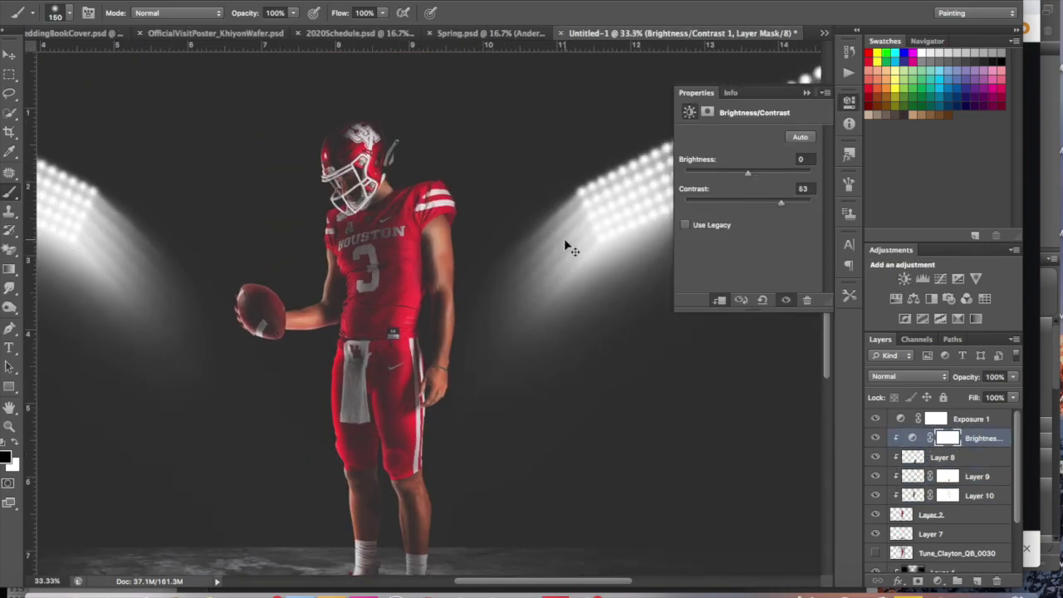
{"action": "scroll", "coordinate": [532, 279], "scroll_direction": "right", "scroll_amount": 2}
{"action": "scroll", "coordinate": [581, 216], "scroll_direction": "up", "scroll_amount": 1}
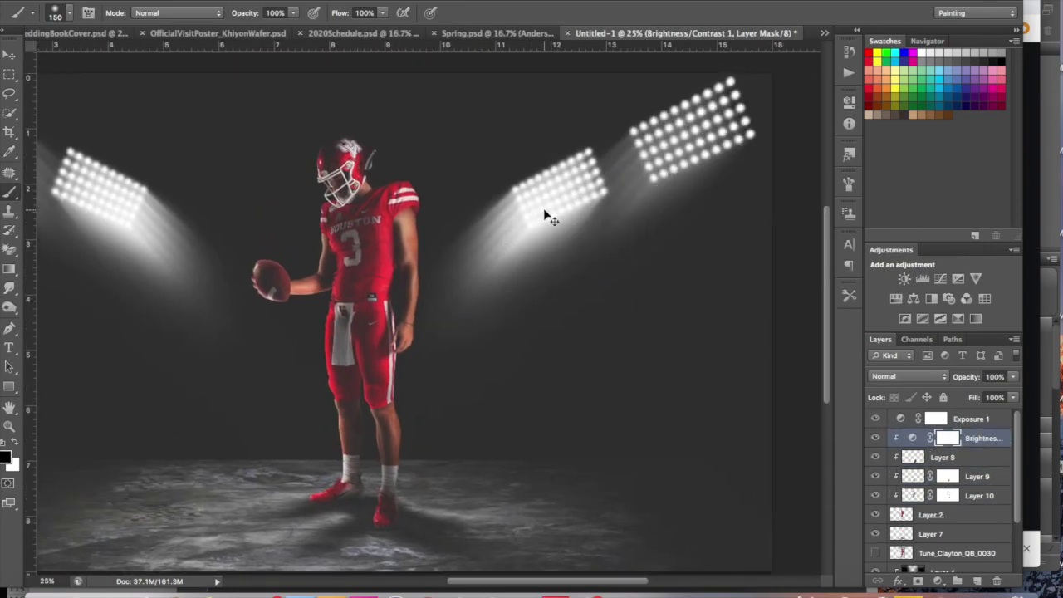
{"action": "key", "text": "ctrl+minus"}
Select Layer 8, zoom in on the helmet and set a smaller white brush
{"action": "key", "text": "ctrl+plus"}
{"action": "key", "text": "ctrl+plus"}
{"action": "key", "text": "alt+bracketleft"}
{"action": "key", "text": "alt+bracketleft"}
{"action": "key", "text": "alt+bracketleft"}
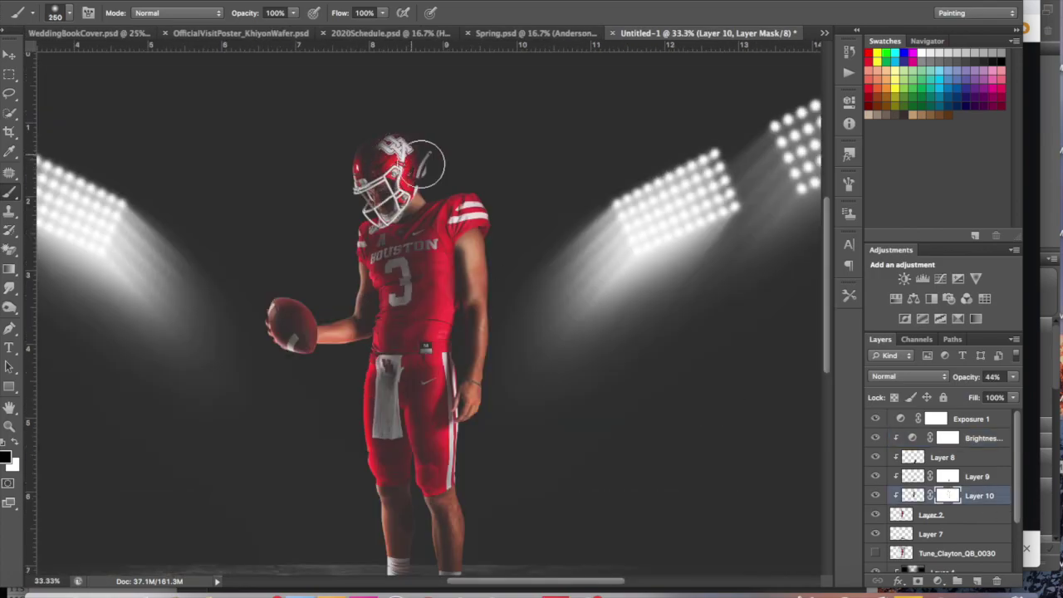
{"action": "key", "text": "alt+bracketright"}
{"action": "key", "text": "alt+bracketright"}
{"action": "key", "text": "ctrl+plus"}
{"action": "key", "text": "ctrl+plus"}
{"action": "key", "text": "ctrl+plus"}
{"action": "key", "text": "bracketleft"}
{"action": "key", "text": "bracketleft"}
{"action": "key", "text": "bracketleft"}
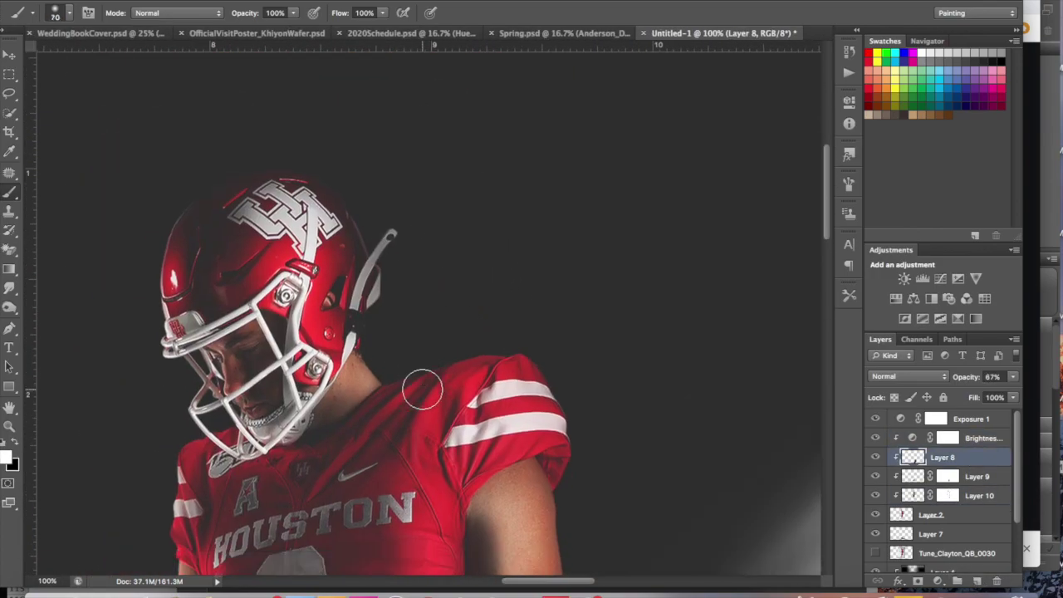
Pan around the player to check Layer 8's 67% rim glow and its mask
{"action": "scroll", "coordinate": [423, 391], "scroll_direction": "down", "scroll_amount": 1}
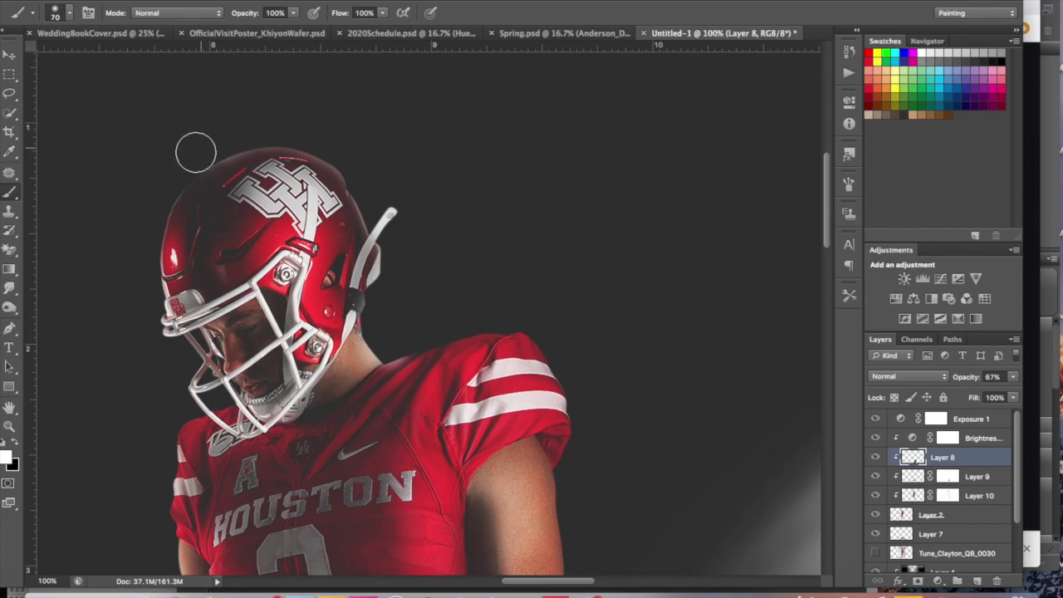
{"action": "scroll", "coordinate": [178, 368], "scroll_direction": "down", "scroll_amount": 6}
{"action": "scroll", "coordinate": [332, 249], "scroll_direction": "right", "scroll_amount": 2}
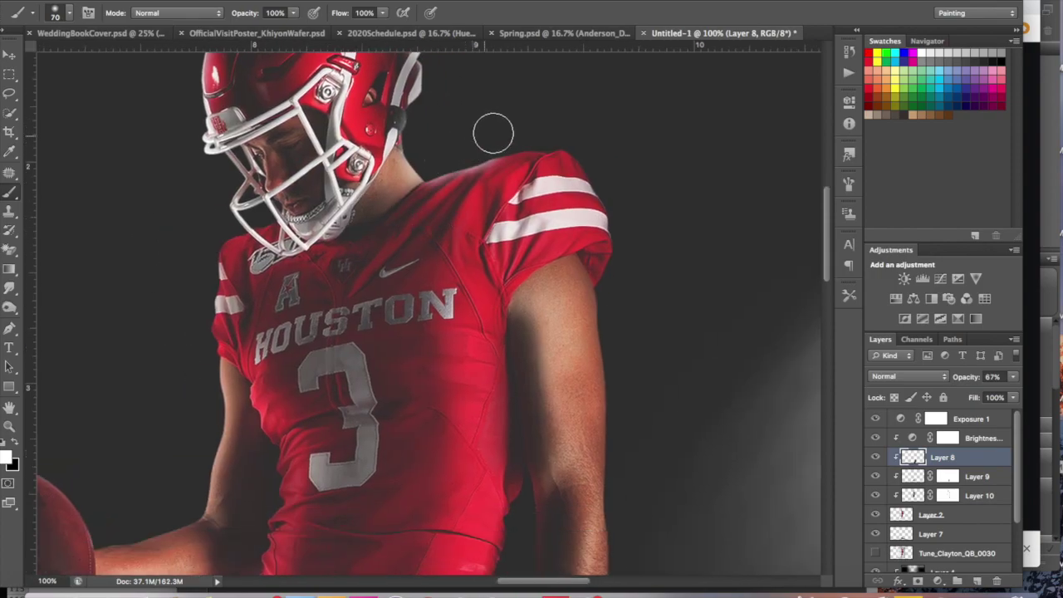
{"action": "scroll", "coordinate": [396, 264], "scroll_direction": "up", "scroll_amount": 4}
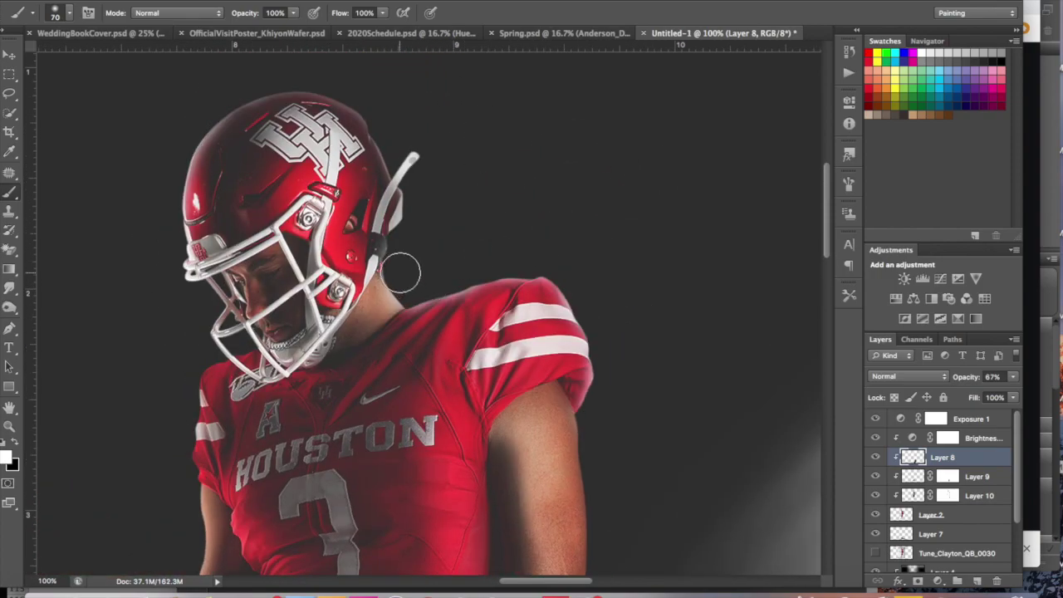
{"action": "scroll", "coordinate": [499, 208], "scroll_direction": "down", "scroll_amount": 1}
{"action": "scroll", "coordinate": [212, 147], "scroll_direction": "down", "scroll_amount": 7}
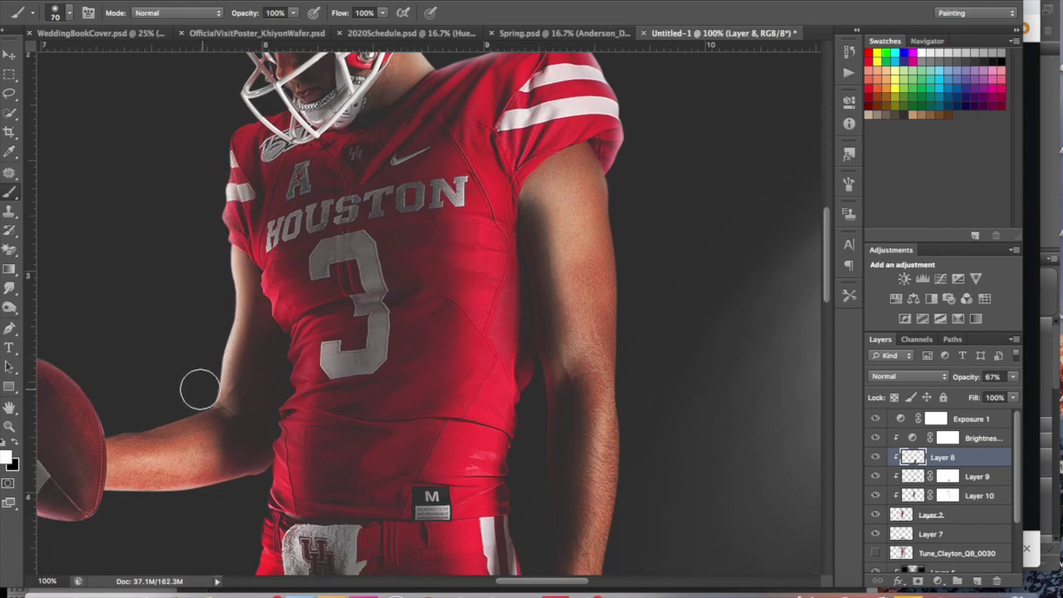
{"action": "scroll", "coordinate": [166, 394], "scroll_direction": "down", "scroll_amount": 3}
{"action": "scroll", "coordinate": [167, 394], "scroll_direction": "right", "scroll_amount": 4}
{"action": "scroll", "coordinate": [241, 224], "scroll_direction": "down", "scroll_amount": 11}
{"action": "scroll", "coordinate": [241, 224], "scroll_direction": "left", "scroll_amount": 4}
{"action": "scroll", "coordinate": [269, 133], "scroll_direction": "up", "scroll_amount": 6}
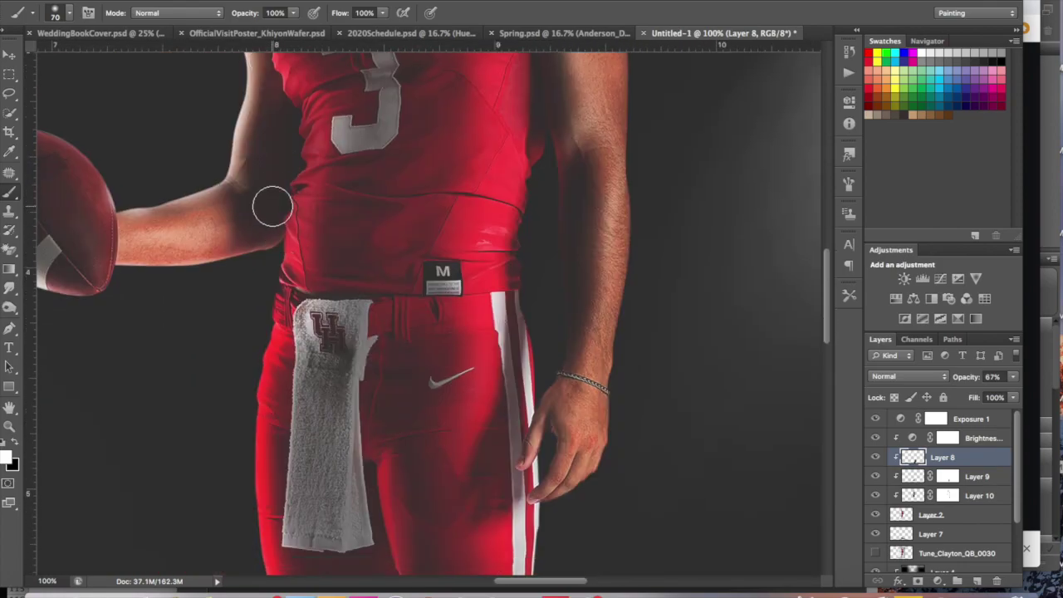
{"action": "scroll", "coordinate": [349, 249], "scroll_direction": "left", "scroll_amount": 4}
Create Layer 11 as a new clipped layer above Layer 8 for extra rim glow
{"action": "scroll", "coordinate": [380, 358], "scroll_direction": "down", "scroll_amount": 5}
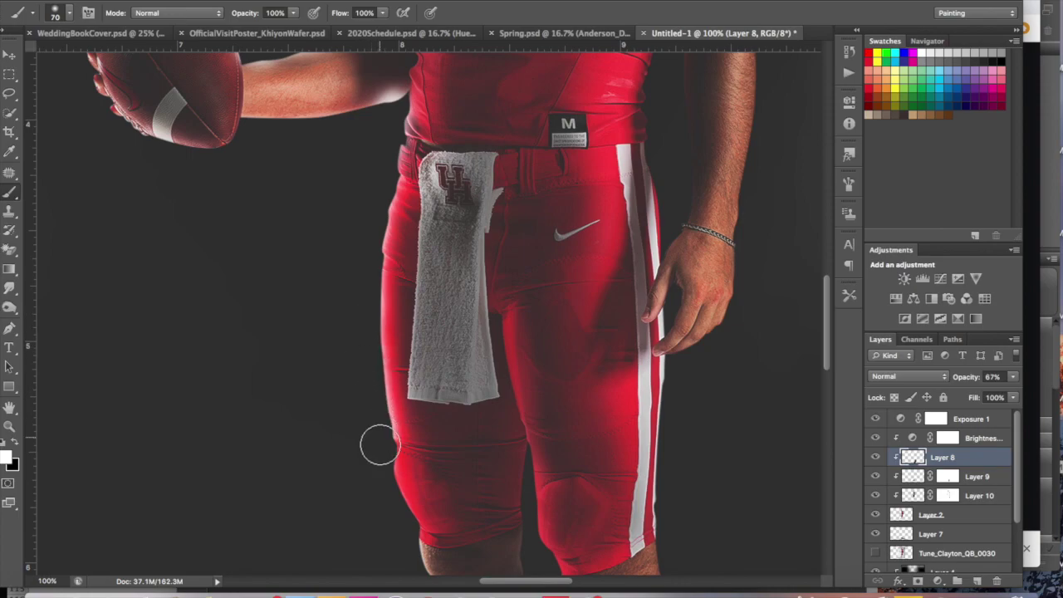
{"action": "scroll", "coordinate": [379, 447], "scroll_direction": "down", "scroll_amount": 4}
{"action": "scroll", "coordinate": [373, 351], "scroll_direction": "down", "scroll_amount": 5}
{"action": "scroll", "coordinate": [390, 390], "scroll_direction": "down", "scroll_amount": 5}
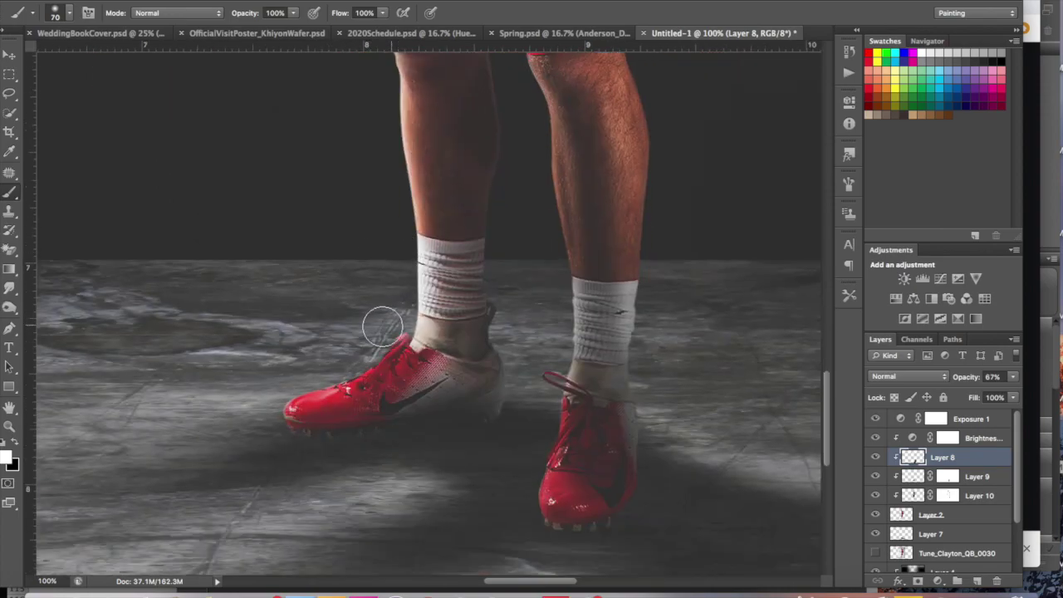
{"action": "scroll", "coordinate": [316, 249], "scroll_direction": "up", "scroll_amount": 7}
{"action": "scroll", "coordinate": [648, 265], "scroll_direction": "up", "scroll_amount": 10}
{"action": "scroll", "coordinate": [659, 247], "scroll_direction": "down", "scroll_amount": 10}
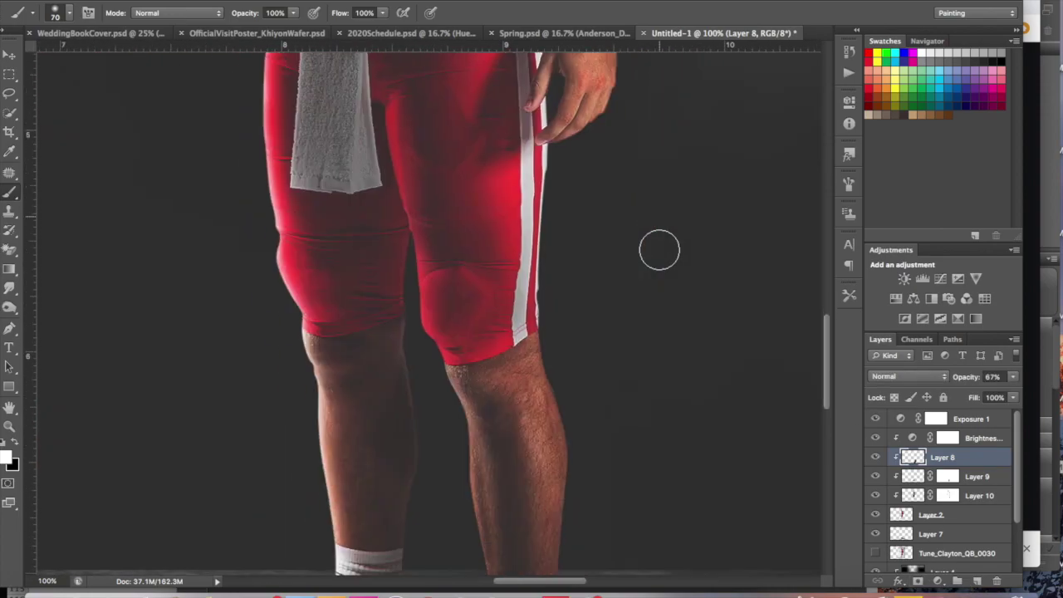
{"action": "scroll", "coordinate": [659, 247], "scroll_direction": "down", "scroll_amount": 6}
{"action": "scroll", "coordinate": [631, 349], "scroll_direction": "up", "scroll_amount": 15}
{"action": "scroll", "coordinate": [405, 218], "scroll_direction": "up", "scroll_amount": 2}
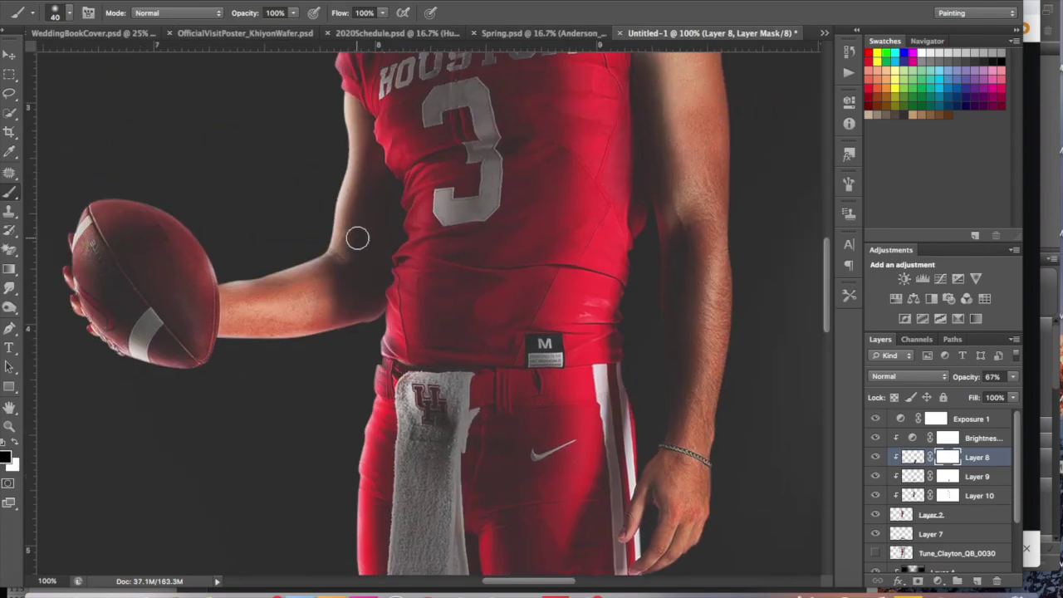
{"action": "scroll", "coordinate": [356, 235], "scroll_direction": "up", "scroll_amount": 8}
{"action": "key", "text": "ctrl+shift+alt+n"}
{"action": "scroll", "coordinate": [498, 216], "scroll_direction": "down", "scroll_amount": 1}
{"action": "scroll", "coordinate": [529, 198], "scroll_direction": "down", "scroll_amount": 3}
{"action": "scroll", "coordinate": [529, 198], "scroll_direction": "right", "scroll_amount": 2}
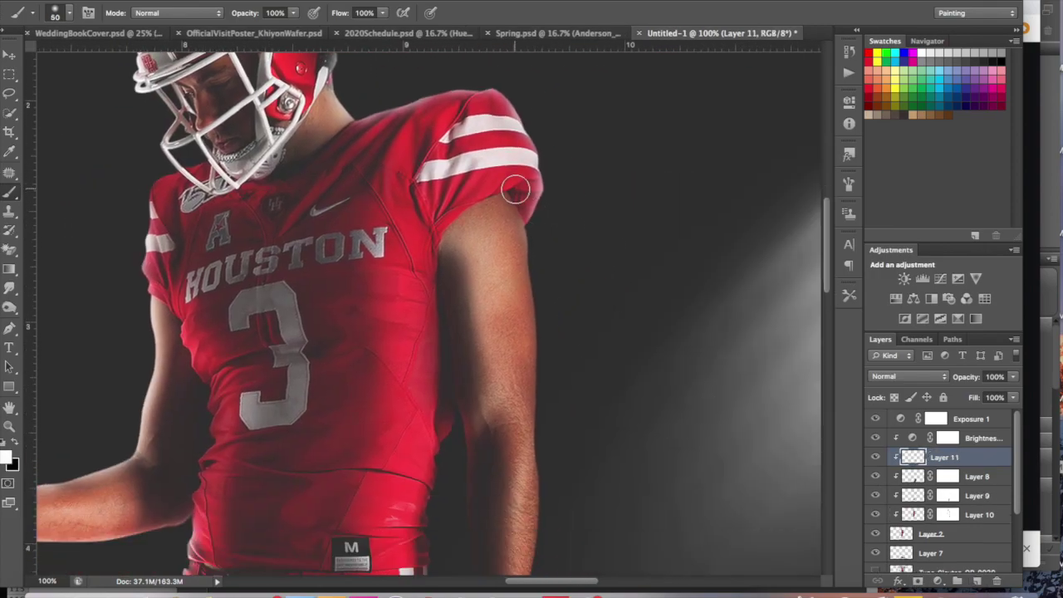
Pan to the player's shoulder and return to Layer 11 with white as the paint colour
{"action": "scroll", "coordinate": [550, 406], "scroll_direction": "down", "scroll_amount": 2}
{"action": "scroll", "coordinate": [550, 406], "scroll_direction": "right", "scroll_amount": 3}
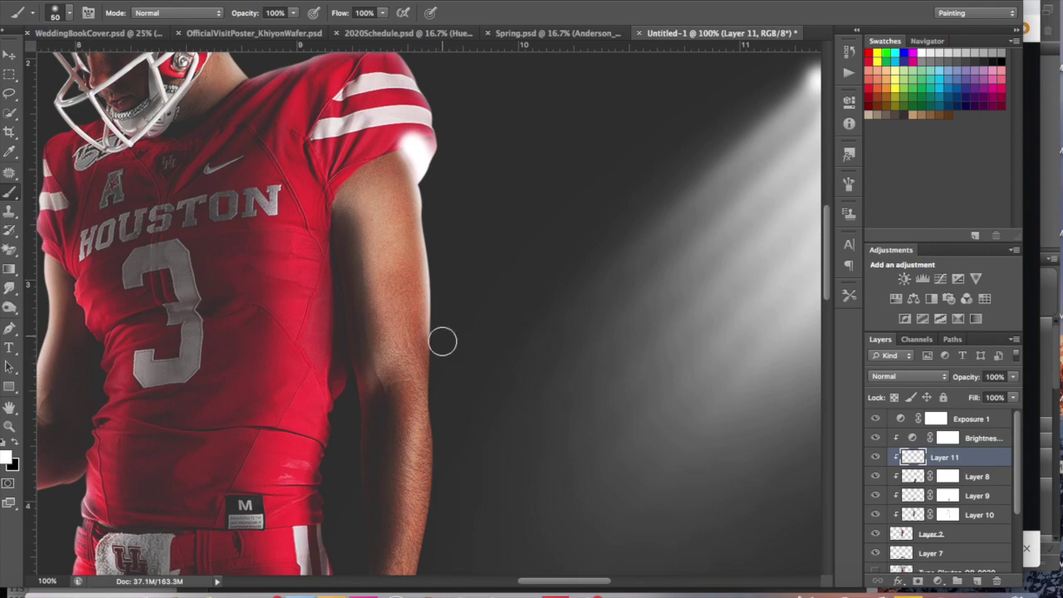
{"action": "scroll", "coordinate": [443, 336], "scroll_direction": "down", "scroll_amount": 6}
{"action": "scroll", "coordinate": [428, 170], "scroll_direction": "right", "scroll_amount": 1}
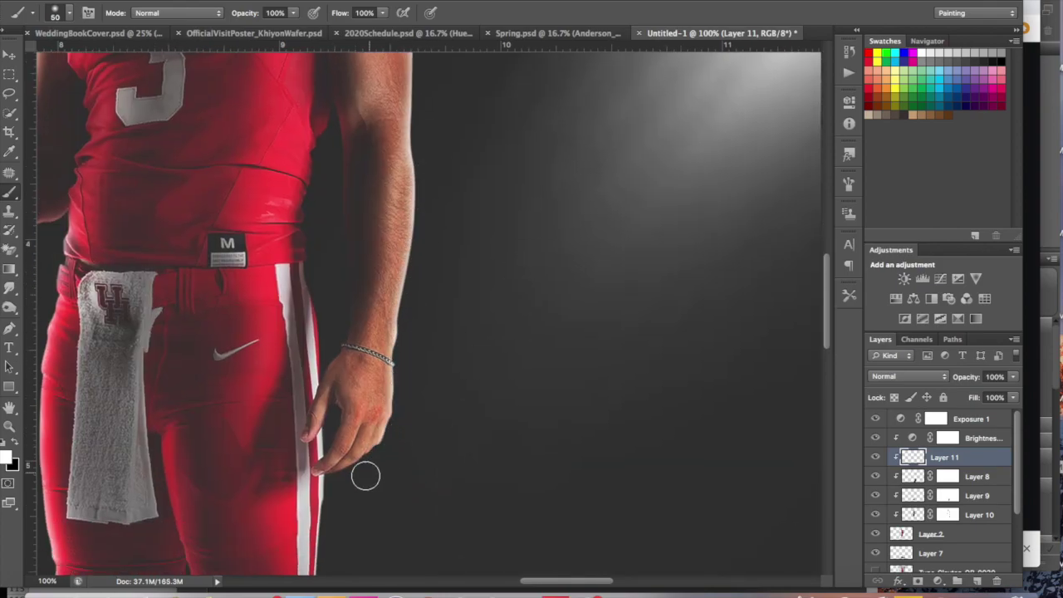
{"action": "scroll", "coordinate": [521, 381], "scroll_direction": "up", "scroll_amount": 7}
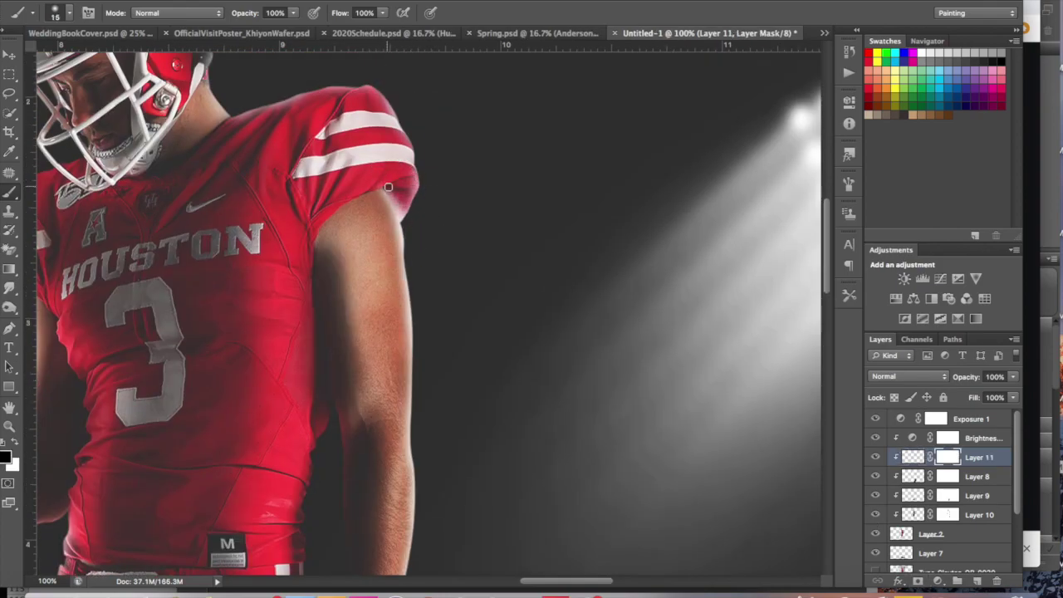
{"action": "scroll", "coordinate": [681, 352], "scroll_direction": "up", "scroll_amount": 1}
{"action": "scroll", "coordinate": [681, 351], "scroll_direction": "left", "scroll_amount": 3}
{"action": "scroll", "coordinate": [426, 300], "scroll_direction": "up", "scroll_amount": 2}
{"action": "scroll", "coordinate": [426, 300], "scroll_direction": "left", "scroll_amount": 2}
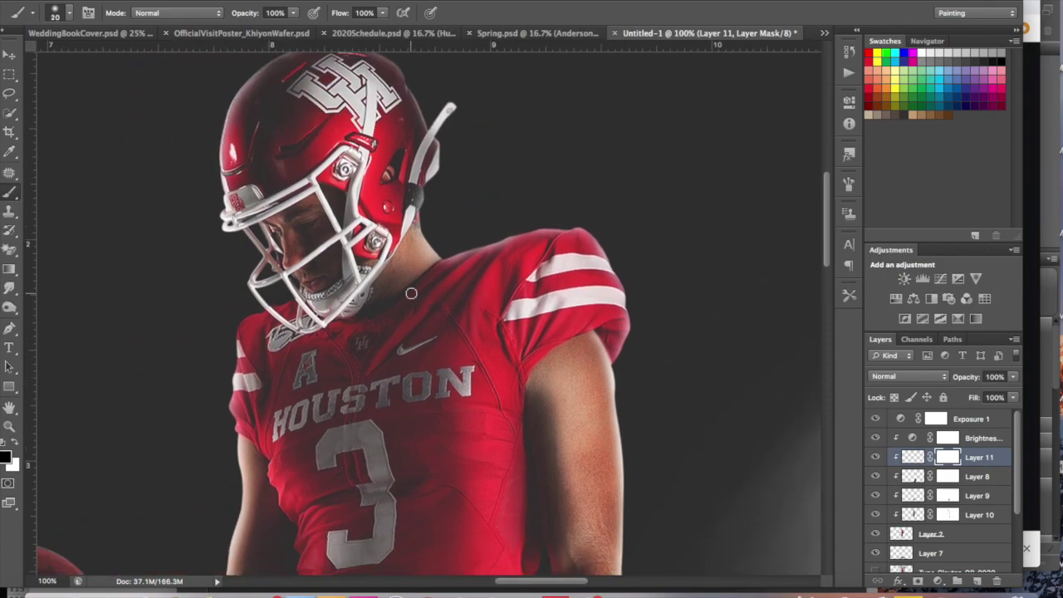
{"action": "scroll", "coordinate": [411, 293], "scroll_direction": "up", "scroll_amount": 1}
{"action": "scroll", "coordinate": [268, 285], "scroll_direction": "down", "scroll_amount": 3}
{"action": "scroll", "coordinate": [268, 285], "scroll_direction": "left", "scroll_amount": 5}
{"action": "key", "text": "ctrl+2"}
{"action": "key", "text": "x"}
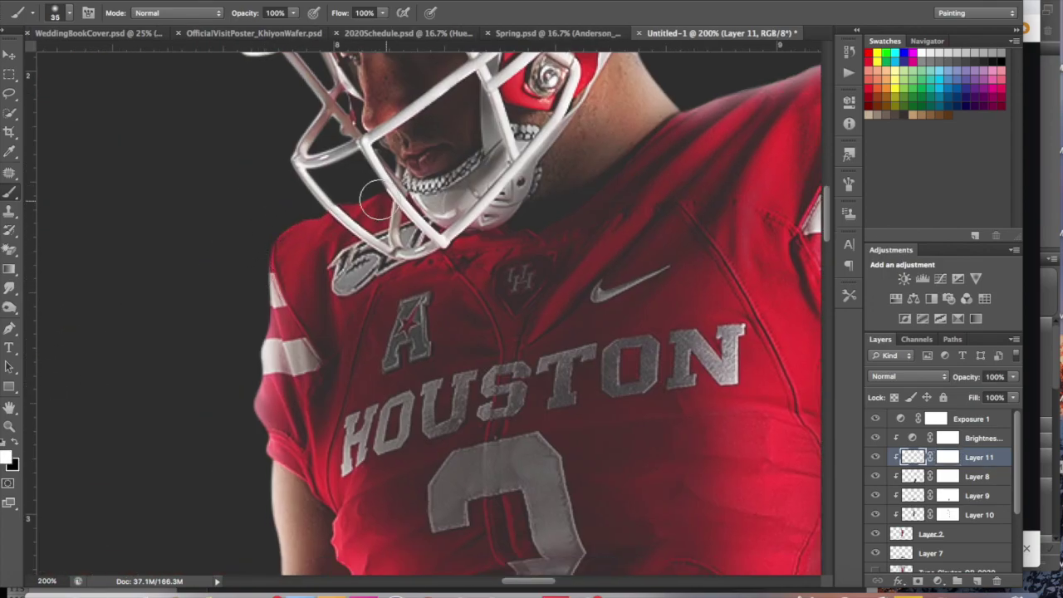
Paint a soft white glow along the neck and shoulder edge, refining it on the mask
{"action": "scroll", "coordinate": [295, 206], "scroll_direction": "up", "scroll_amount": 3}
{"action": "scroll", "coordinate": [294, 206], "scroll_direction": "right", "scroll_amount": 1}
{"action": "scroll", "coordinate": [244, 241], "scroll_direction": "right", "scroll_amount": 3}
{"action": "scroll", "coordinate": [245, 242], "scroll_direction": "up", "scroll_amount": 1}
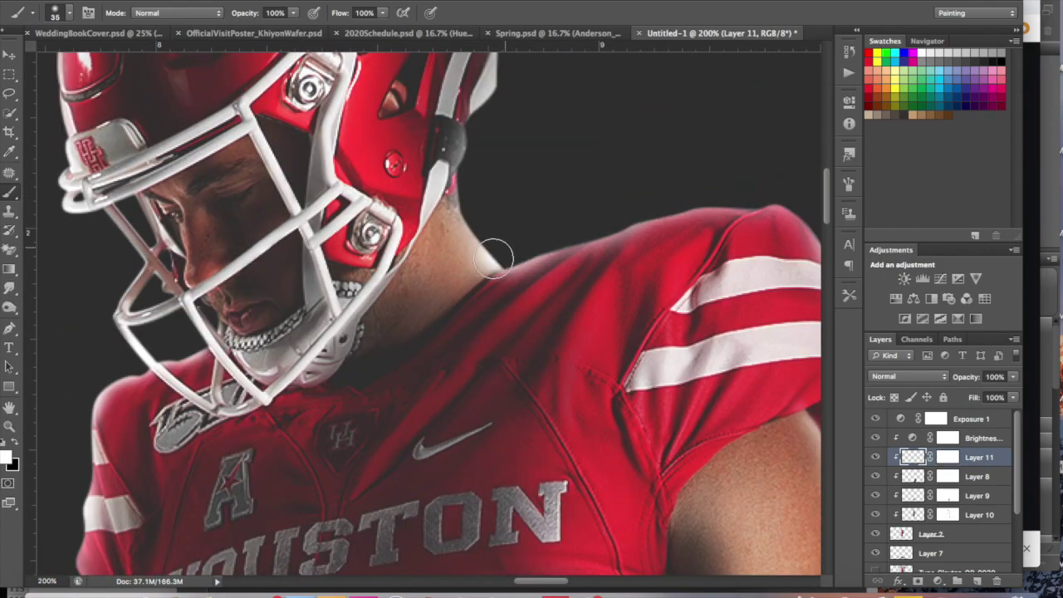
{"action": "left_click_drag", "start_coordinate": [494, 258], "coordinate": [379, 356]}
{"action": "key", "text": "ctrl+z"}
{"action": "key", "text": "ctrl+backslash"}
{"action": "left_click_drag", "start_coordinate": [379, 296], "coordinate": [463, 254]}
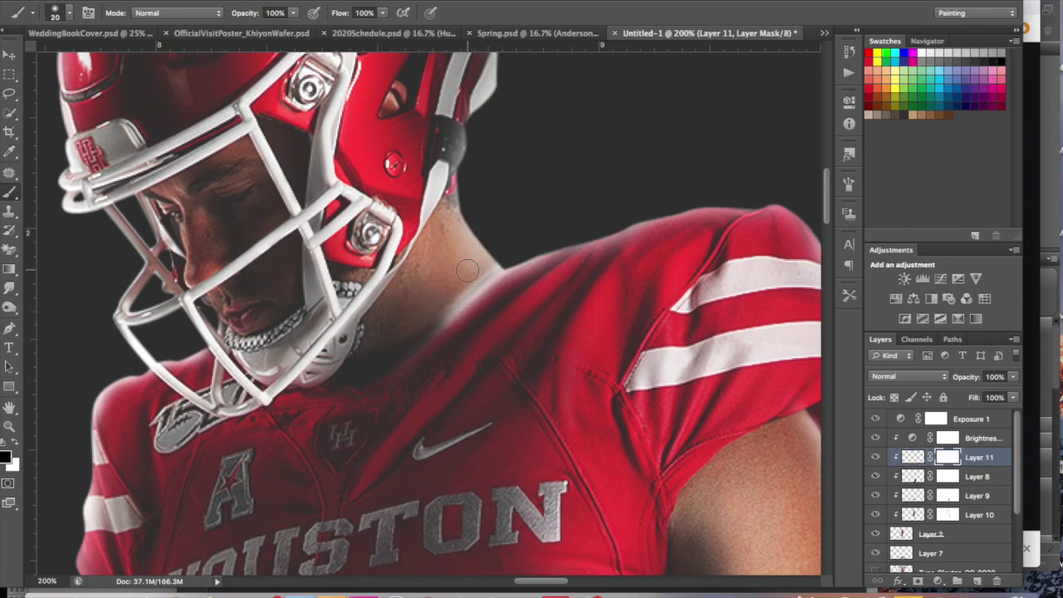
{"action": "scroll", "coordinate": [446, 318], "scroll_direction": "left", "scroll_amount": 3}
{"action": "scroll", "coordinate": [446, 319], "scroll_direction": "down", "scroll_amount": 1}
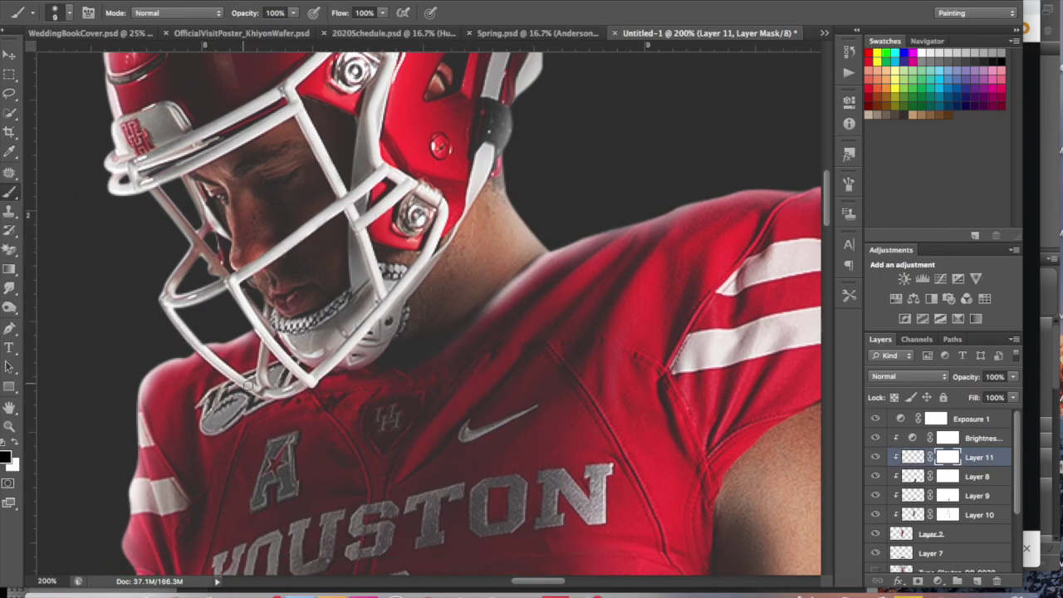
{"action": "scroll", "coordinate": [558, 80], "scroll_direction": "up", "scroll_amount": 3}
Paint a large soft white glow stroke onto the player's hand on Layer 11
{"action": "key", "text": "alt+bracketleft"}
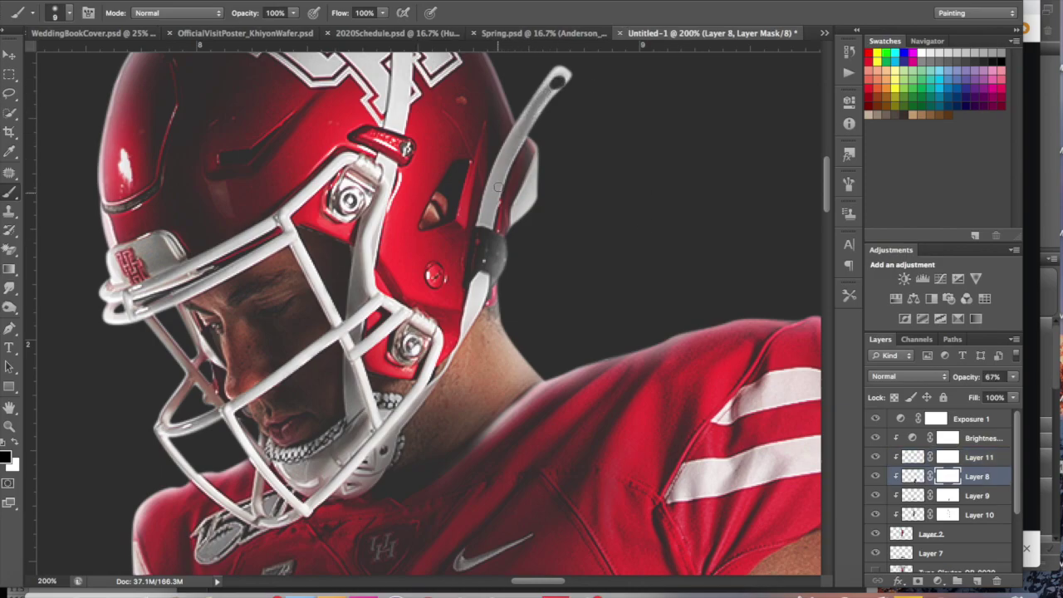
{"action": "key", "text": "bracketright"}
{"action": "scroll", "coordinate": [540, 80], "scroll_direction": "down", "scroll_amount": 3}
{"action": "scroll", "coordinate": [540, 80], "scroll_direction": "down", "scroll_amount": 3}
{"action": "scroll", "coordinate": [664, 249], "scroll_direction": "up", "scroll_amount": 2}
{"action": "key", "text": "alt+bracketright"}
{"action": "key", "text": "bracketright"}
{"action": "key", "text": "bracketright"}
{"action": "key", "text": "bracketright"}
{"action": "key", "text": "x"}
{"action": "scroll", "coordinate": [514, 448], "scroll_direction": "up", "scroll_amount": 2}
{"action": "scroll", "coordinate": [498, 427], "scroll_direction": "up", "scroll_amount": 3}
{"action": "mouse_move", "coordinate": [424, 390]}
{"action": "left_mouse_down"}
{"action": "mouse_move", "coordinate": [411, 469]}
{"action": "mouse_move", "coordinate": [438, 415]}
{"action": "mouse_move", "coordinate": [421, 464]}
{"action": "left_mouse_up"}
Erase the hand glow on Layer 11's mask with a fine black brush
{"action": "key", "text": "ctrl+backslash"}
{"action": "key", "text": "x"}
{"action": "key", "text": "bracketleft"}
{"action": "key", "text": "bracketleft"}
{"action": "key", "text": "bracketleft"}
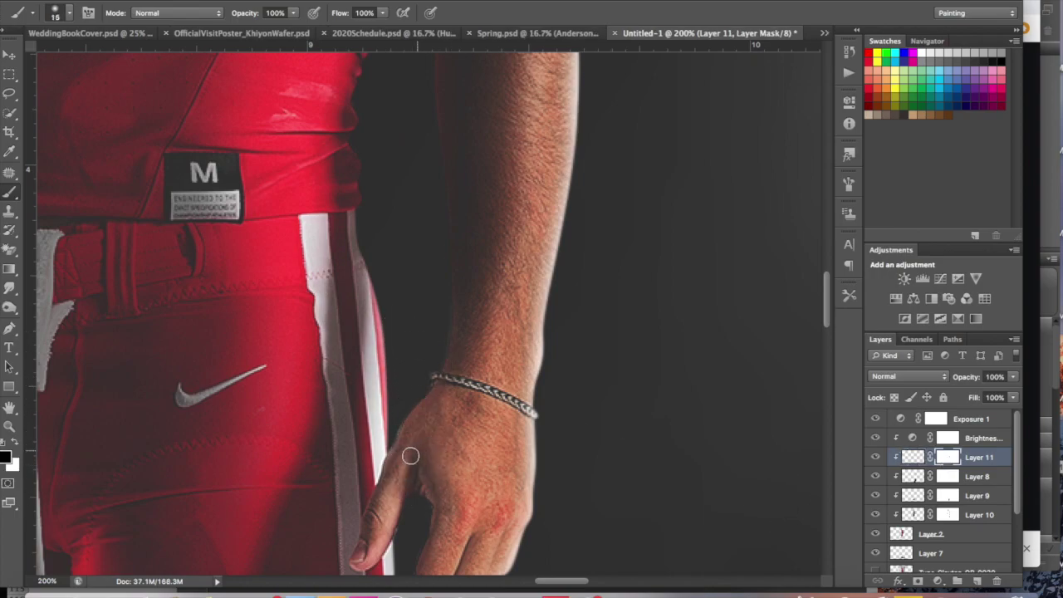
{"action": "scroll", "coordinate": [411, 455], "scroll_direction": "down", "scroll_amount": 5}
{"action": "scroll", "coordinate": [410, 455], "scroll_direction": "left", "scroll_amount": 2}
{"action": "key", "text": "bracketleft"}
{"action": "key", "text": "bracketleft"}
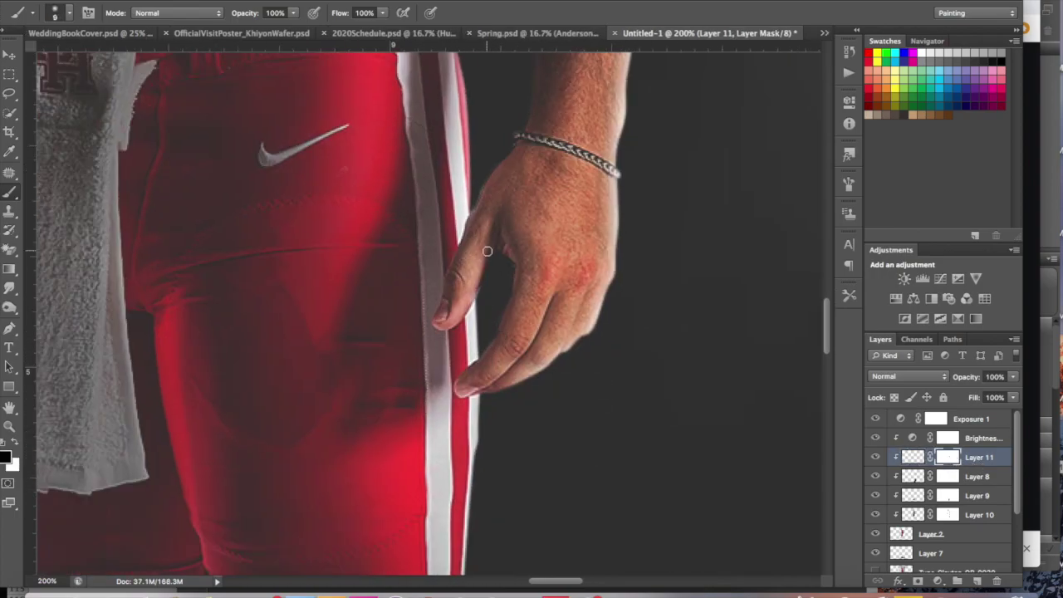
{"action": "scroll", "coordinate": [487, 251], "scroll_direction": "down", "scroll_amount": 1}
Paint a broad white glow down the pants stripe edge and calf
{"action": "key", "text": "ctrl+2"}
{"action": "key", "text": "x"}
{"action": "key", "text": "bracketright"}
{"action": "key", "text": "bracketright"}
{"action": "key", "text": "bracketright"}
{"action": "scroll", "coordinate": [529, 304], "scroll_direction": "down", "scroll_amount": 4}
{"action": "left_click_drag", "start_coordinate": [494, 185], "coordinate": [479, 465]}
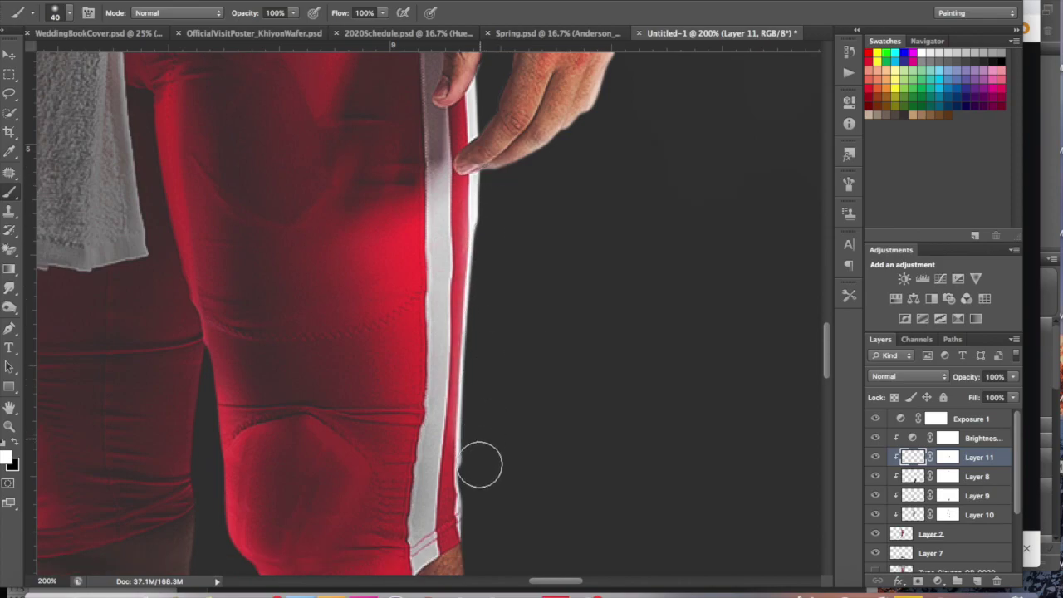
{"action": "scroll", "coordinate": [480, 466], "scroll_direction": "down", "scroll_amount": 4}
{"action": "scroll", "coordinate": [470, 385], "scroll_direction": "down", "scroll_amount": 3}
{"action": "scroll", "coordinate": [463, 254], "scroll_direction": "right", "scroll_amount": 2}
{"action": "scroll", "coordinate": [451, 274], "scroll_direction": "down", "scroll_amount": 4}
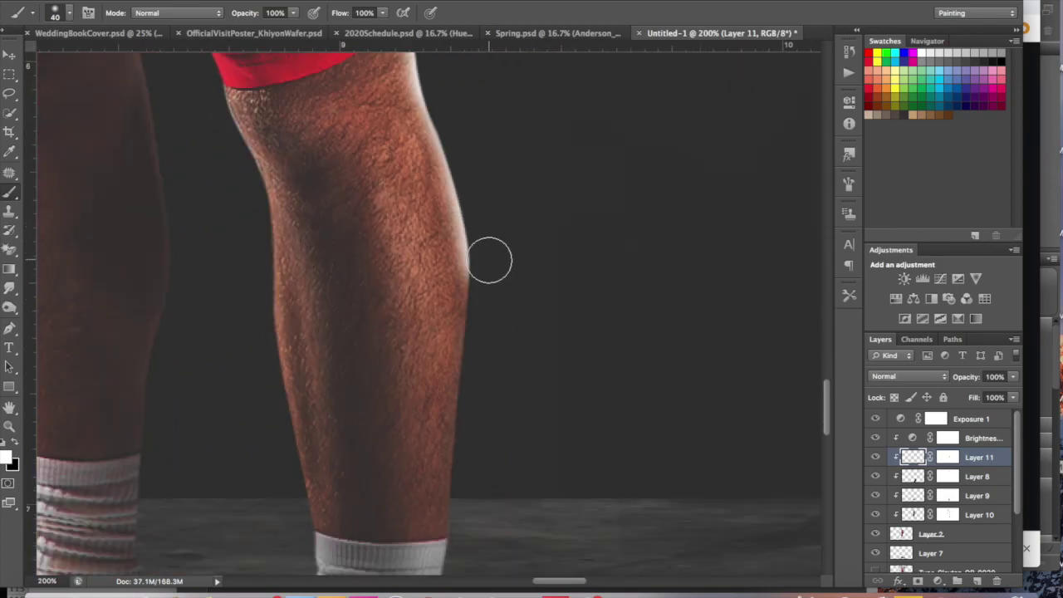
{"action": "scroll", "coordinate": [490, 260], "scroll_direction": "down", "scroll_amount": 5}
{"action": "scroll", "coordinate": [458, 158], "scroll_direction": "down", "scroll_amount": 5}
{"action": "scroll", "coordinate": [444, 282], "scroll_direction": "down", "scroll_amount": 1}
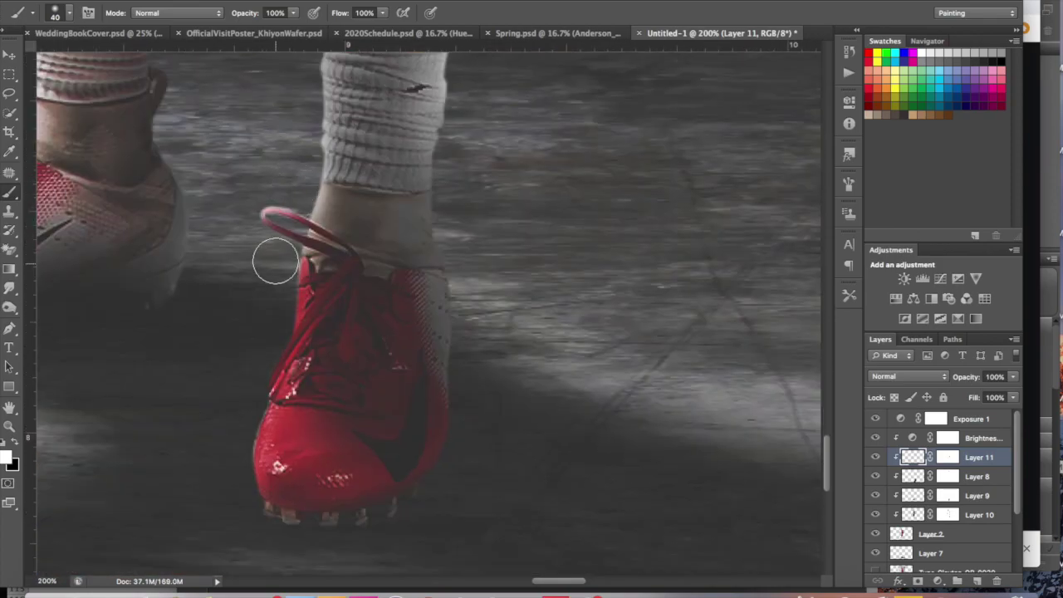
{"action": "scroll", "coordinate": [275, 262], "scroll_direction": "left", "scroll_amount": 3}
{"action": "scroll", "coordinate": [225, 557], "scroll_direction": "left", "scroll_amount": 4}
Review the calf glow down to the socks, toggling between mask and glow layer
{"action": "key", "text": "ctrl+backslash"}
{"action": "key", "text": "x"}
{"action": "scroll", "coordinate": [664, 256], "scroll_direction": "right", "scroll_amount": 2}
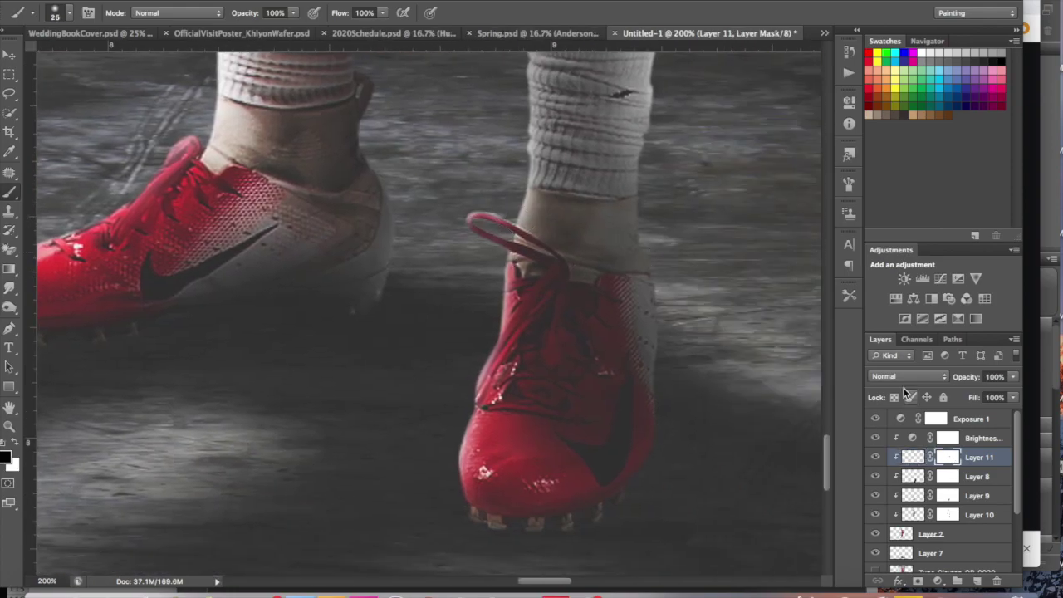
{"action": "key", "text": "ctrl+2"}
{"action": "key", "text": "x"}
{"action": "scroll", "coordinate": [607, 430], "scroll_direction": "left", "scroll_amount": 2}
{"action": "scroll", "coordinate": [609, 427], "scroll_direction": "up", "scroll_amount": 2}
{"action": "scroll", "coordinate": [645, 427], "scroll_direction": "up", "scroll_amount": 2}
{"action": "scroll", "coordinate": [512, 179], "scroll_direction": "up", "scroll_amount": 3}
{"action": "scroll", "coordinate": [490, 154], "scroll_direction": "up", "scroll_amount": 4}
{"action": "scroll", "coordinate": [515, 406], "scroll_direction": "down", "scroll_amount": 3}
{"action": "scroll", "coordinate": [419, 153], "scroll_direction": "down", "scroll_amount": 2}
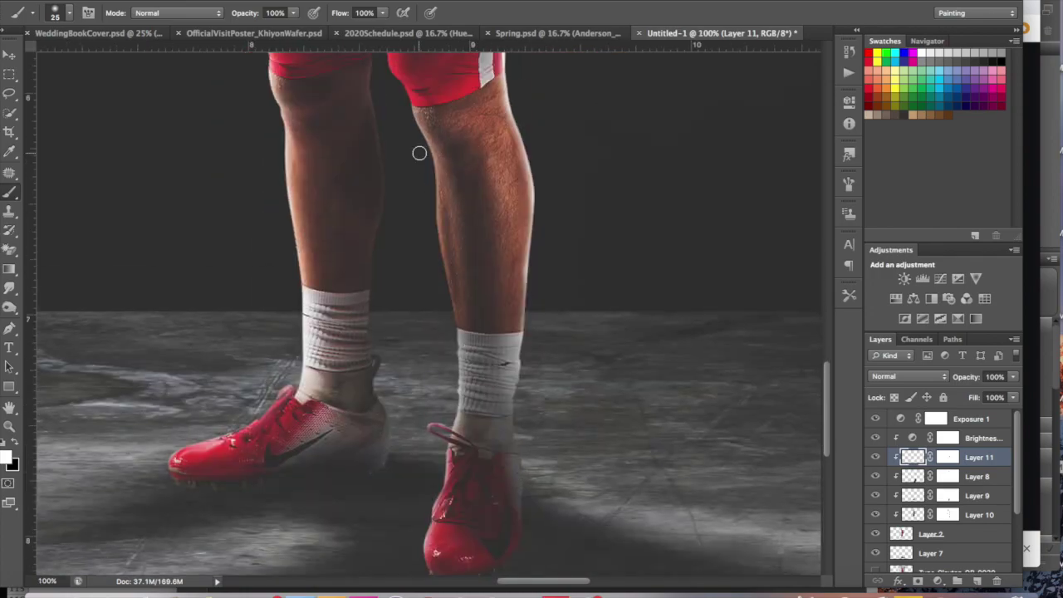
{"action": "scroll", "coordinate": [441, 354], "scroll_direction": "up", "scroll_amount": 4}
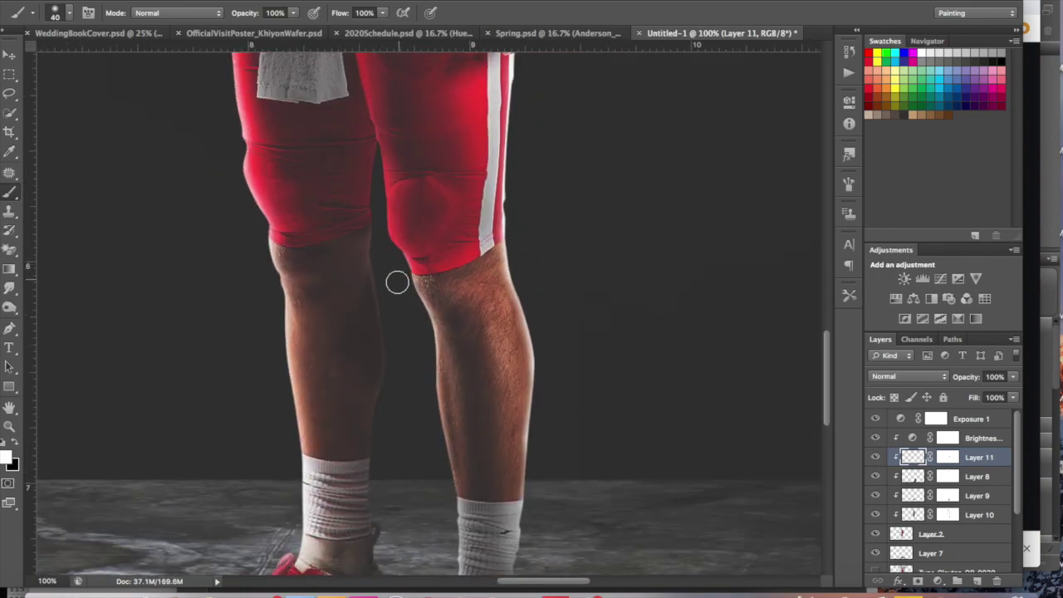
Mask out most of the bright glow on the shorts with a smaller black brush
{"action": "scroll", "coordinate": [369, 155], "scroll_direction": "up", "scroll_amount": 3}
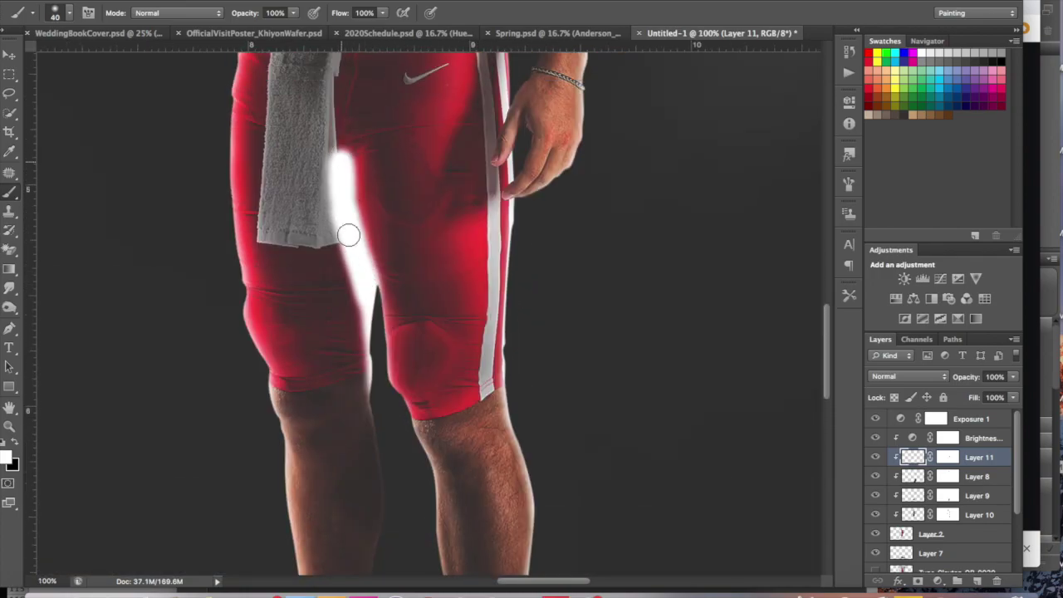
{"action": "key", "text": "ctrl+backslash"}
{"action": "key", "text": "x"}
{"action": "left_click_drag", "start_coordinate": [362, 282], "coordinate": [355, 296]}
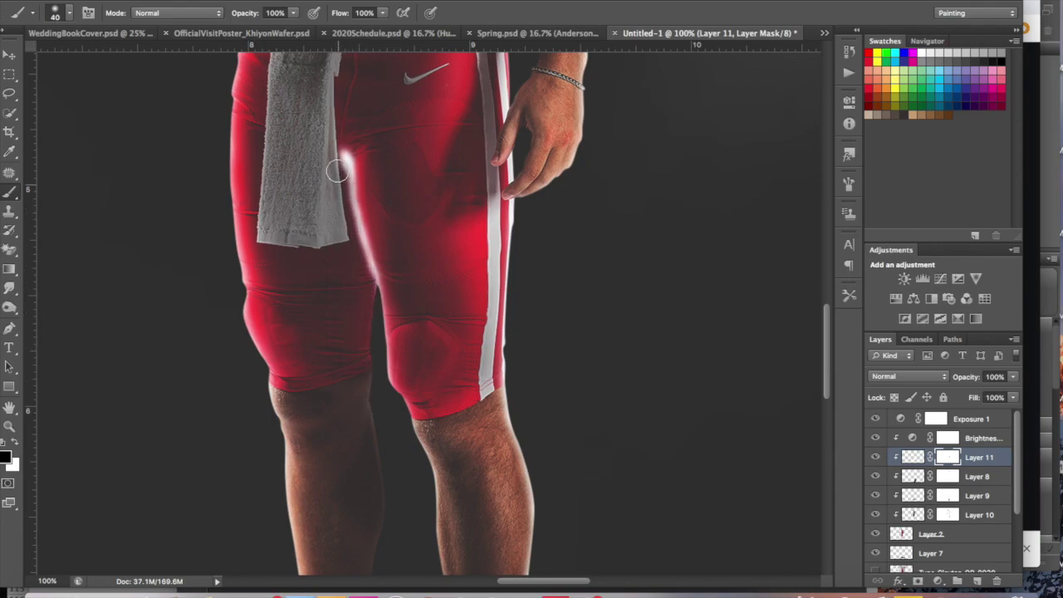
{"action": "key", "text": "ctrl+plus"}
{"action": "scroll", "coordinate": [256, 199], "scroll_direction": "up", "scroll_amount": 3}
{"action": "key", "text": "bracketleft"}
{"action": "key", "text": "bracketleft"}
{"action": "key", "text": "bracketleft"}
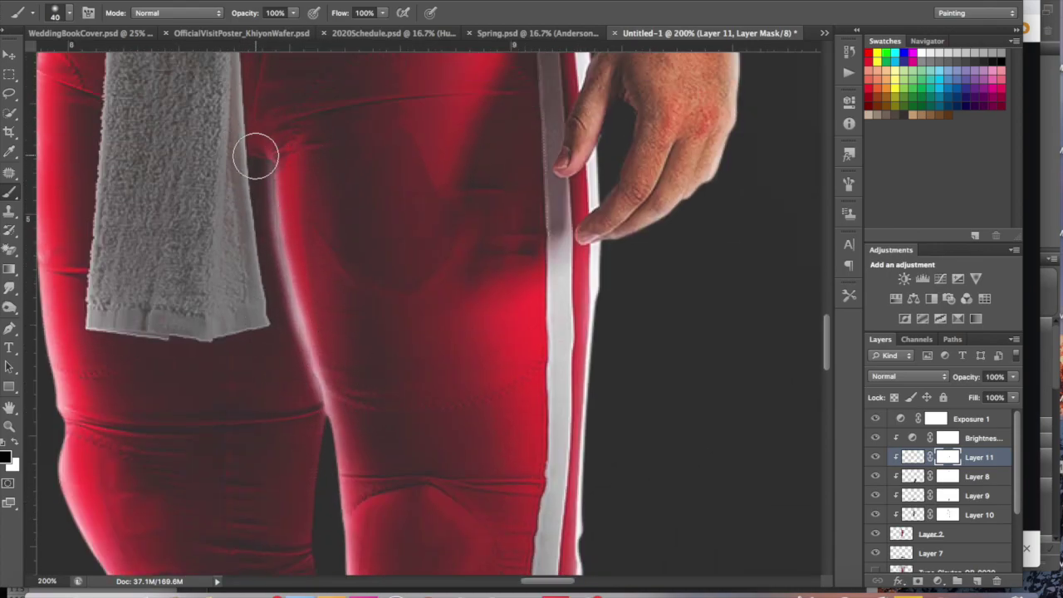
Touch up the rim glow around the arm and football with a larger brush
{"action": "scroll", "coordinate": [261, 159], "scroll_direction": "right", "scroll_amount": 2}
{"action": "scroll", "coordinate": [272, 506], "scroll_direction": "down", "scroll_amount": 1}
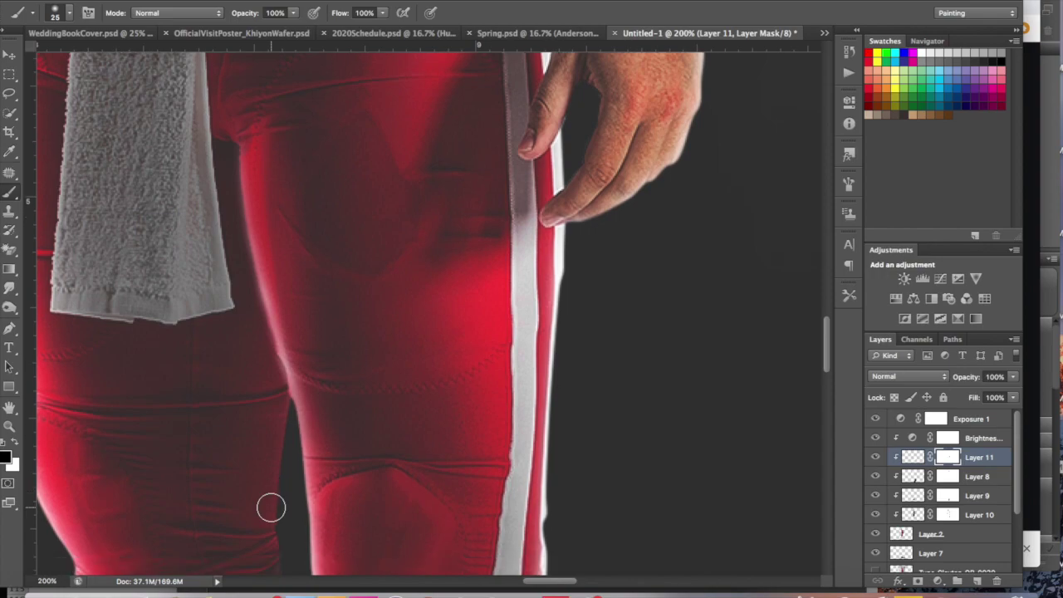
{"action": "left_click_drag", "start_coordinate": [272, 506], "coordinate": [343, 386]}
{"action": "key", "text": "bracketright"}
{"action": "key", "text": "bracketright"}
{"action": "key", "text": "bracketright"}
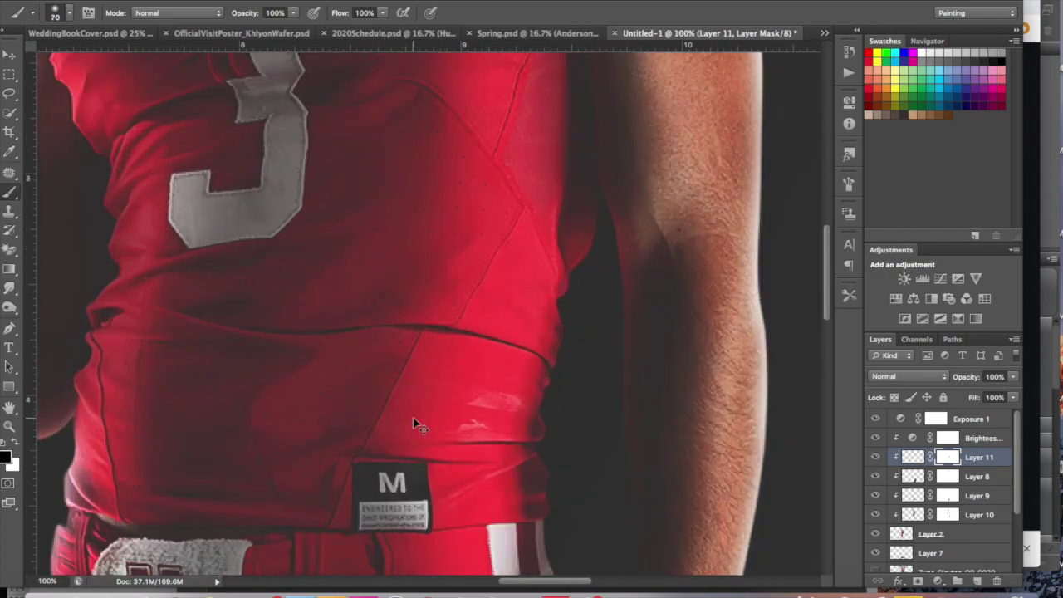
{"action": "left_click_drag", "start_coordinate": [343, 386], "coordinate": [486, 339]}
{"action": "key", "text": "x"}
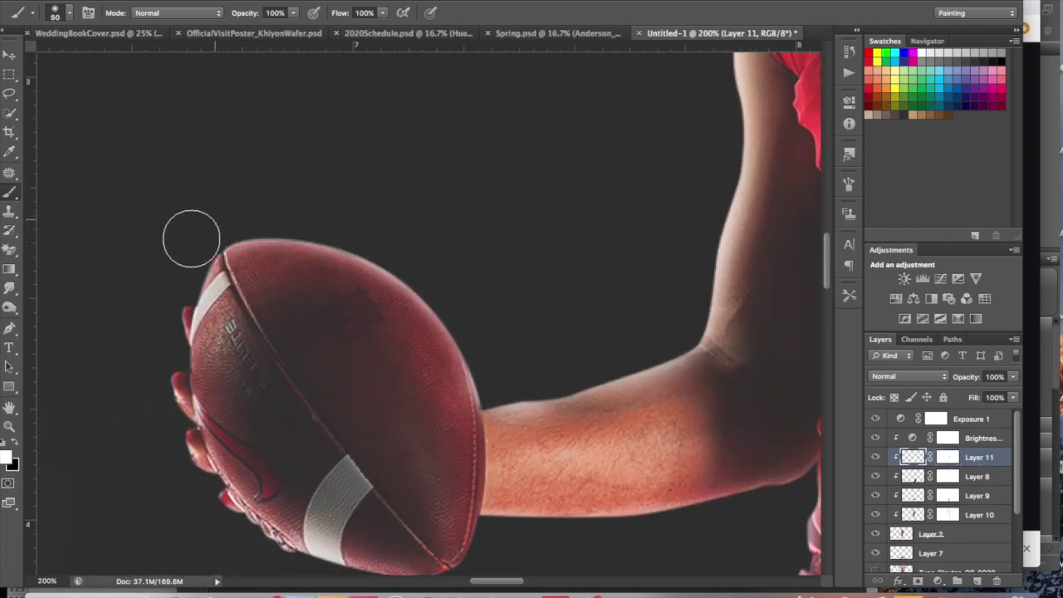
Zoom out to the whole player and create a new empty Layer 12
{"action": "scroll", "coordinate": [251, 449], "scroll_direction": "down", "scroll_amount": 5}
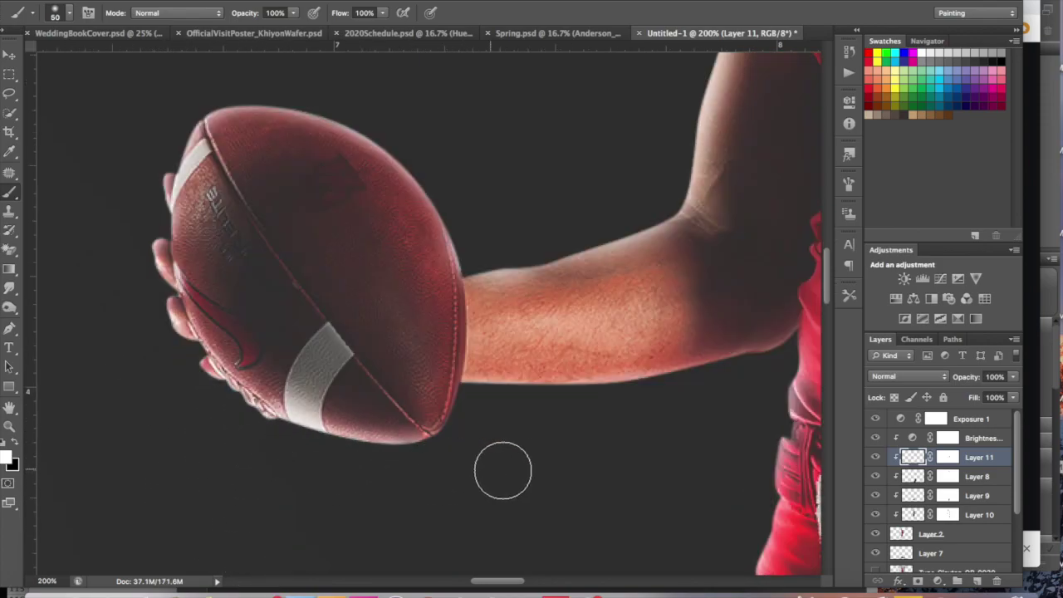
{"action": "key", "text": "ctrl+minus"}
{"action": "key", "text": "ctrl+minus"}
{"action": "key", "text": "ctrl+minus"}
{"action": "key", "text": "bracketright"}
{"action": "key", "text": "bracketright"}
{"action": "key", "text": "bracketright"}
{"action": "key", "text": "ctrl+shift+alt+n"}
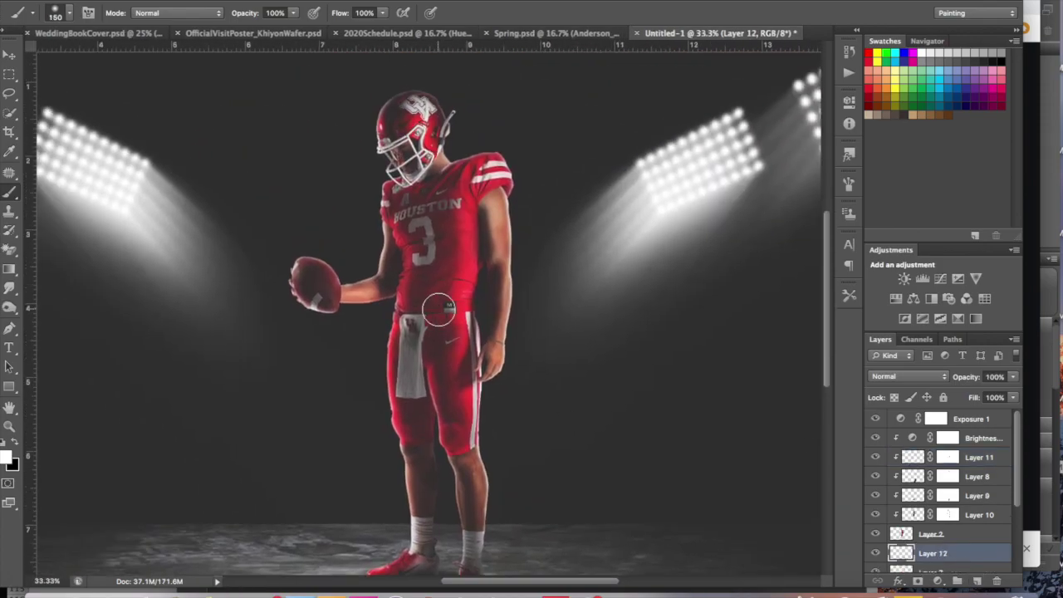
Paint a soft white glow around the player on Layer 12 and add a layer mask
{"action": "right_click", "coordinate": [147, 299]}
{"action": "double_click", "coordinate": [37, 127]}
{"action": "left_click_drag", "start_coordinate": [423, 174], "coordinate": [448, 448]}
{"action": "left_click", "coordinate": [918, 581]}
Fade the glow away from the player using a very large soft black brush at 63% opacity
{"action": "key", "text": "bracketleft"}
{"action": "key", "text": "bracketleft"}
{"action": "key", "text": "bracketleft"}
{"action": "right_click", "coordinate": [114, 185]}
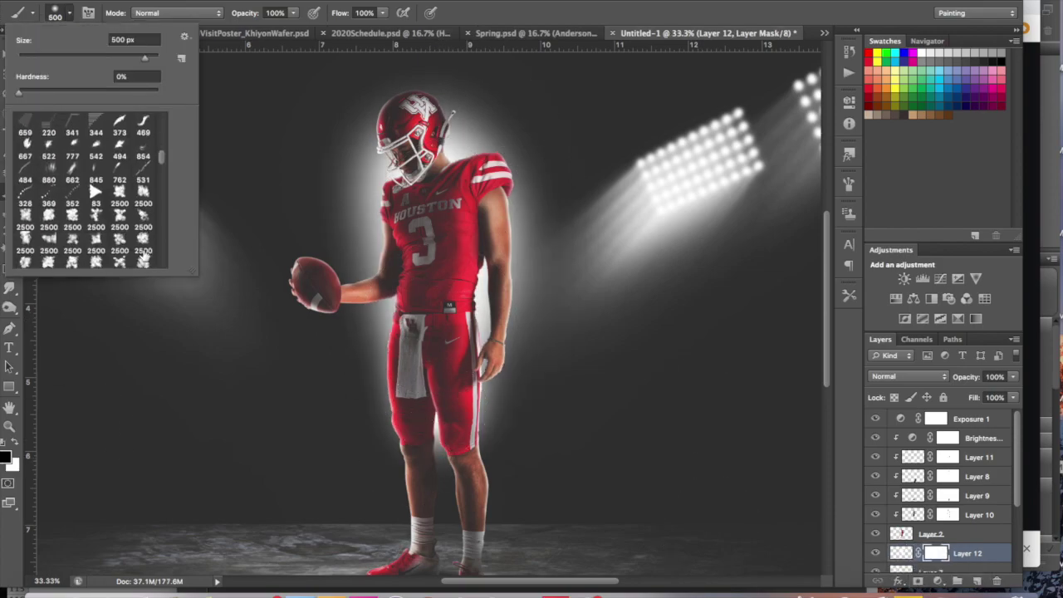
{"action": "double_click", "coordinate": [143, 236]}
{"action": "key", "text": "6"}
{"action": "key", "text": "3"}
{"action": "key", "text": "bracketleft"}
{"action": "key", "text": "bracketleft"}
{"action": "key", "text": "bracketleft"}
{"action": "scroll", "coordinate": [508, 138], "scroll_direction": "up", "scroll_amount": 1}
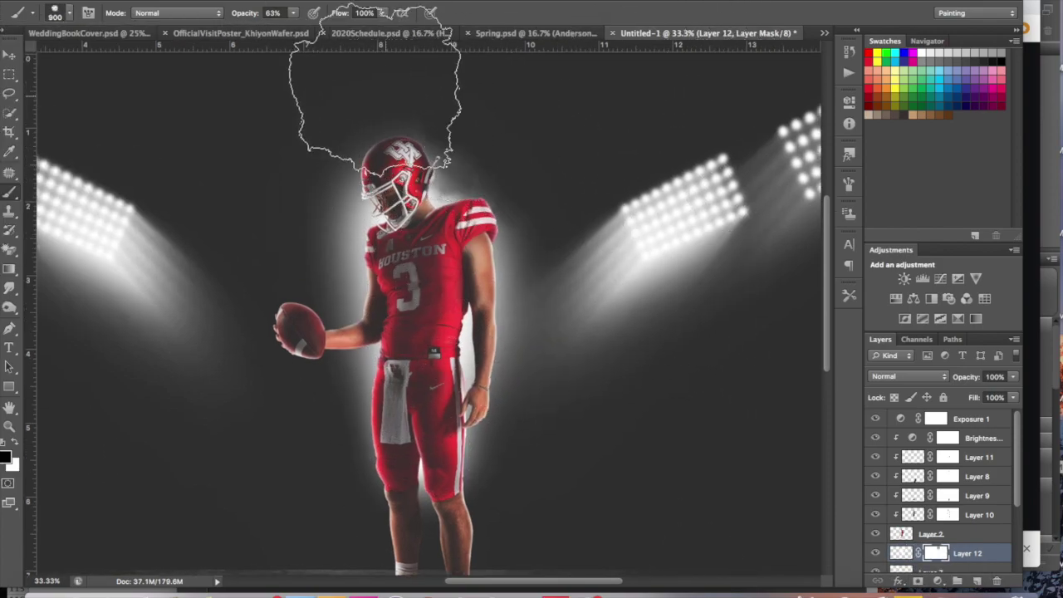
{"action": "left_click_drag", "start_coordinate": [351, 62], "coordinate": [514, 199]}
Pan around the stage, adjusting brush size, to review the backglow
{"action": "scroll", "coordinate": [452, 421], "scroll_direction": "down", "scroll_amount": 2}
{"action": "scroll", "coordinate": [452, 421], "scroll_direction": "right", "scroll_amount": 2}
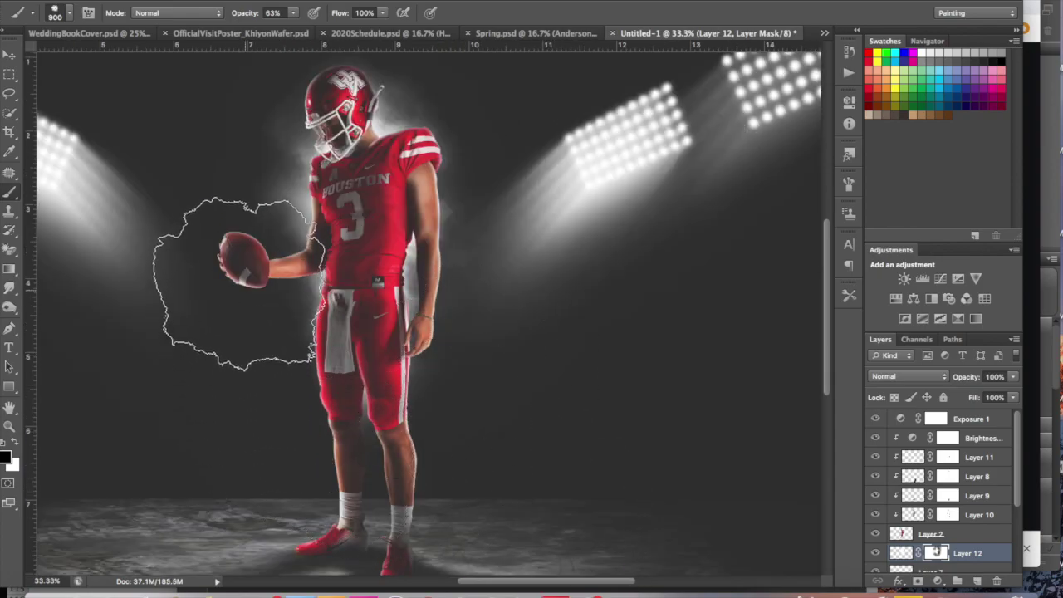
{"action": "scroll", "coordinate": [236, 274], "scroll_direction": "up", "scroll_amount": 2}
{"action": "scroll", "coordinate": [357, 96], "scroll_direction": "up", "scroll_amount": 1}
{"action": "key", "text": "bracketleft"}
{"action": "key", "text": "bracketleft"}
{"action": "key", "text": "bracketleft"}
{"action": "key", "text": "bracketright"}
{"action": "key", "text": "bracketright"}
{"action": "key", "text": "bracketright"}
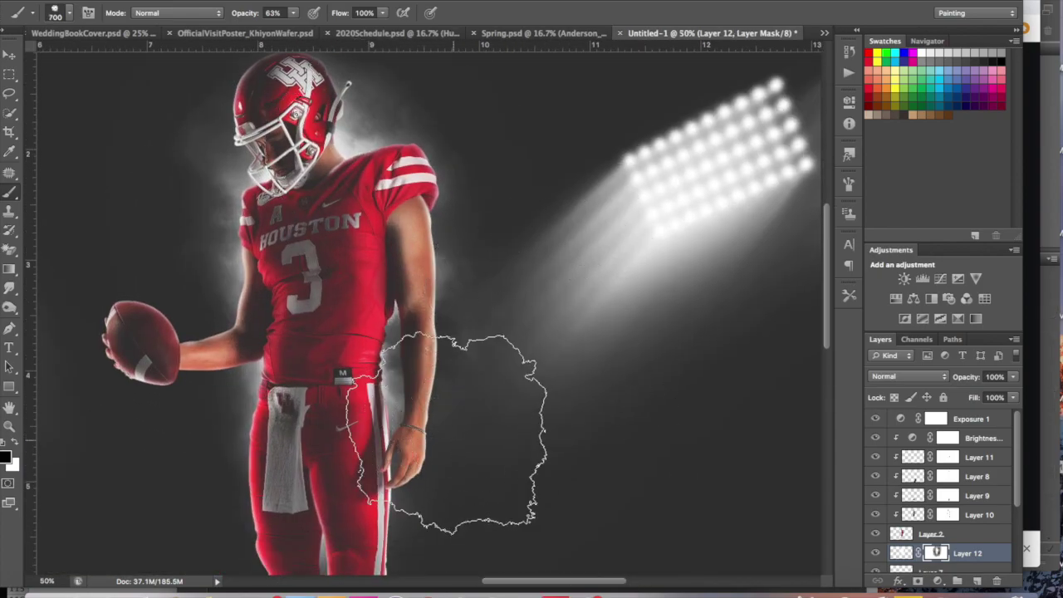
{"action": "scroll", "coordinate": [468, 432], "scroll_direction": "down", "scroll_amount": 1}
{"action": "scroll", "coordinate": [185, 107], "scroll_direction": "left", "scroll_amount": 1}
{"action": "scroll", "coordinate": [212, 283], "scroll_direction": "up", "scroll_amount": 3}
{"action": "scroll", "coordinate": [214, 285], "scroll_direction": "down", "scroll_amount": 2}
{"action": "scroll", "coordinate": [214, 285], "scroll_direction": "left", "scroll_amount": 1}
Paint black on Layer 12's mask, then select the layer beneath the player for fog
{"action": "key", "text": "x"}
{"action": "scroll", "coordinate": [731, 403], "scroll_direction": "down", "scroll_amount": 1}
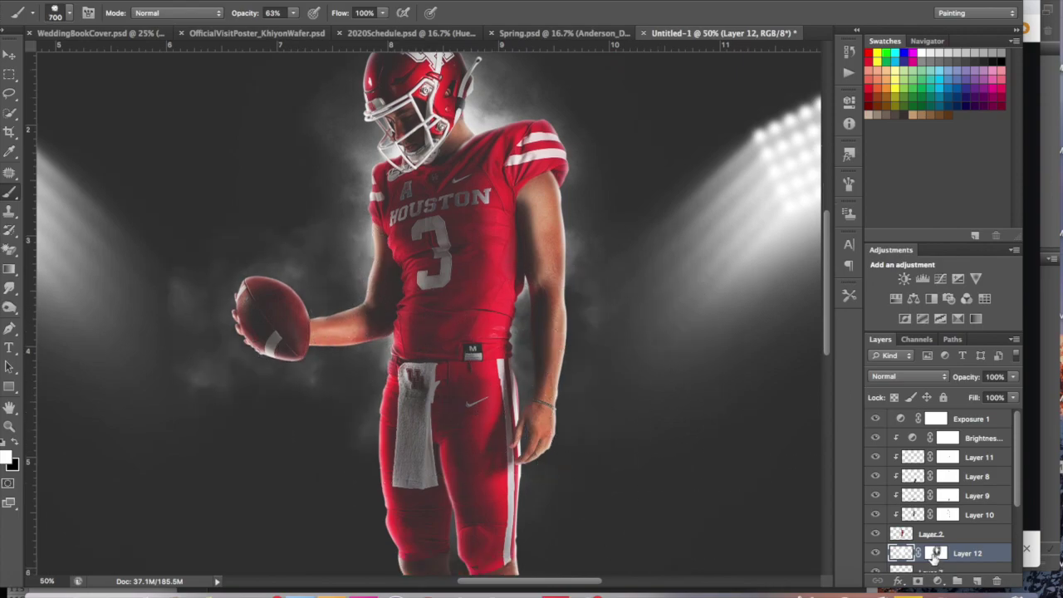
{"action": "left_click", "coordinate": [936, 552]}
{"action": "key", "text": "x"}
{"action": "scroll", "coordinate": [204, 333], "scroll_direction": "down", "scroll_amount": 4}
{"action": "scroll", "coordinate": [453, 295], "scroll_direction": "down", "scroll_amount": 2}
{"action": "scroll", "coordinate": [453, 295], "scroll_direction": "down", "scroll_amount": 2}
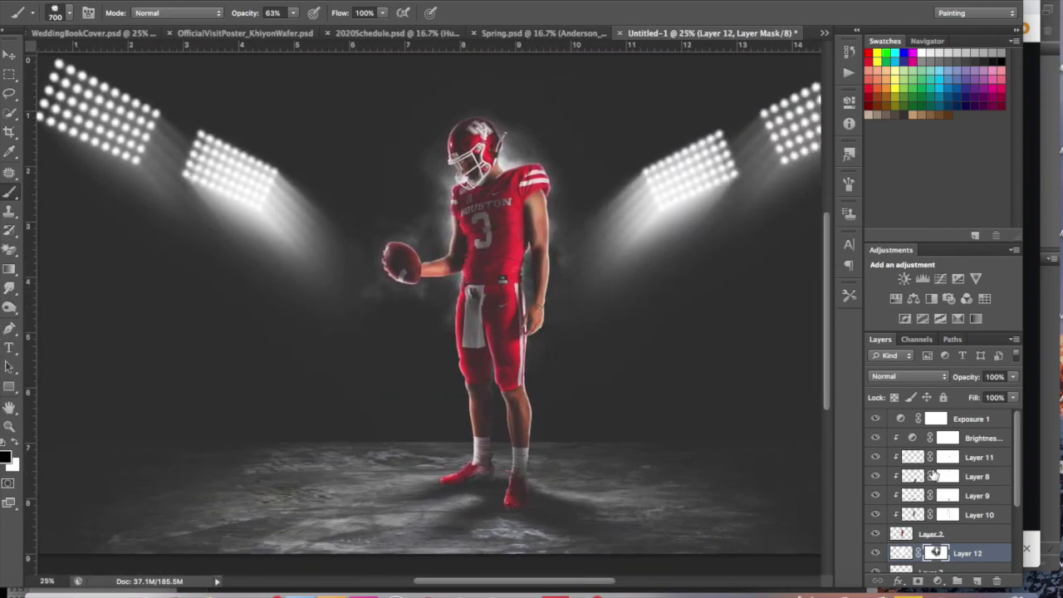
{"action": "scroll", "coordinate": [938, 498], "scroll_direction": "down", "scroll_amount": 1}
{"action": "left_click", "coordinate": [955, 505]}
{"action": "key", "text": "x"}
{"action": "key", "text": "bracketright"}
{"action": "key", "text": "bracketright"}
{"action": "key", "text": "bracketright"}
Stamp white smoke brushes across the lower left and beside the player on Layer 13
{"action": "right_click", "coordinate": [208, 212]}
{"action": "left_click", "coordinate": [457, 350]}
{"action": "left_click", "coordinate": [200, 362]}
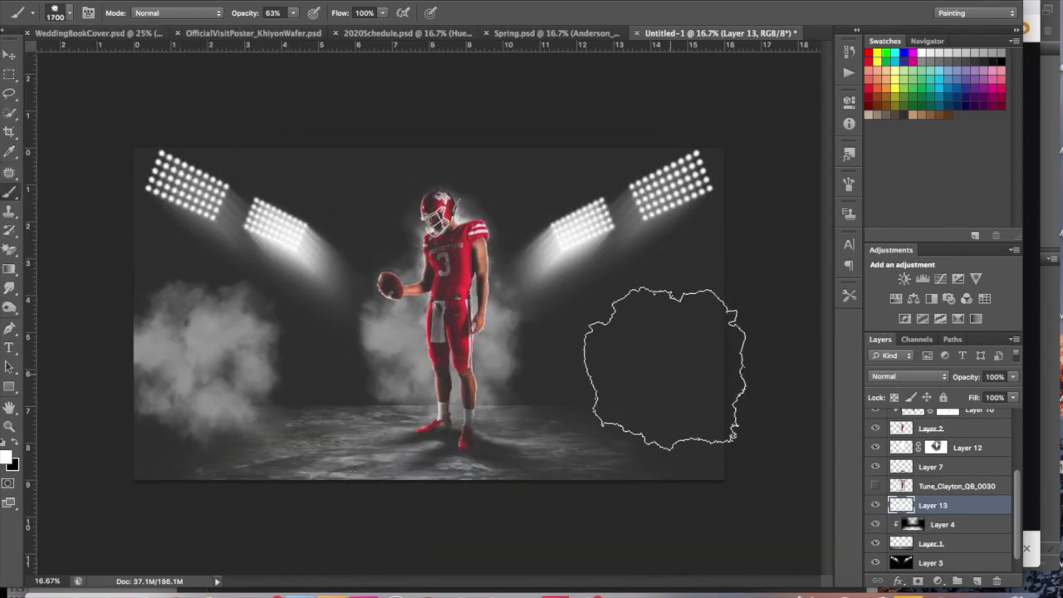
{"action": "left_click", "coordinate": [665, 368]}
{"action": "key", "text": "bracketright"}
{"action": "key", "text": "bracketright"}
{"action": "key", "text": "bracketright"}
{"action": "right_click", "coordinate": [317, 360]}
{"action": "left_click", "coordinate": [317, 359]}
{"action": "left_click", "coordinate": [559, 364]}
Stamp larger smoke shapes on the right side and more on the left
{"action": "right_click", "coordinate": [89, 88]}
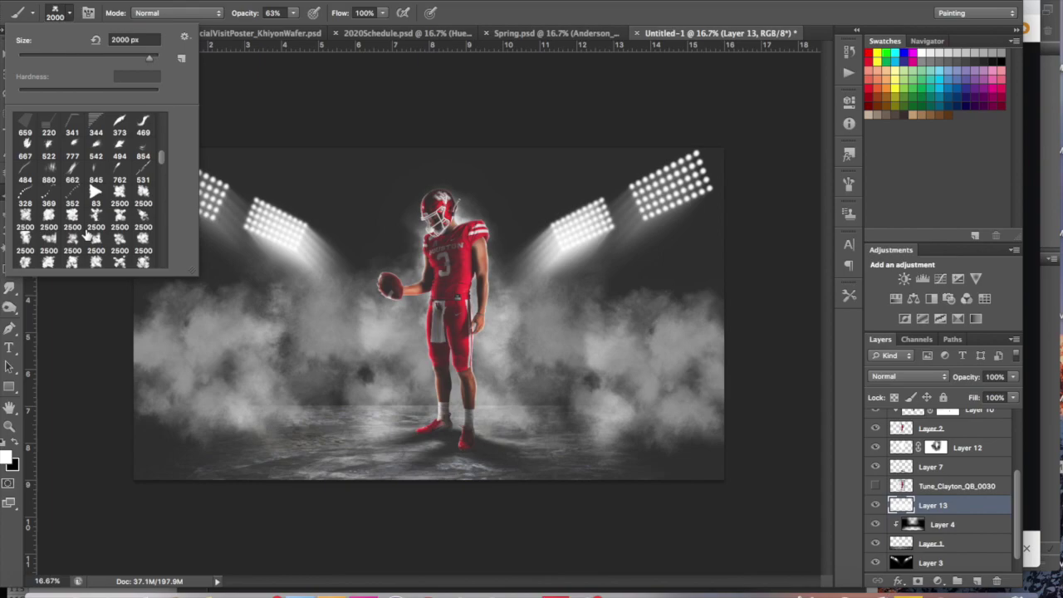
{"action": "key", "text": "bracketright"}
{"action": "key", "text": "bracketright"}
{"action": "key", "text": "bracketright"}
{"action": "left_click", "coordinate": [772, 369]}
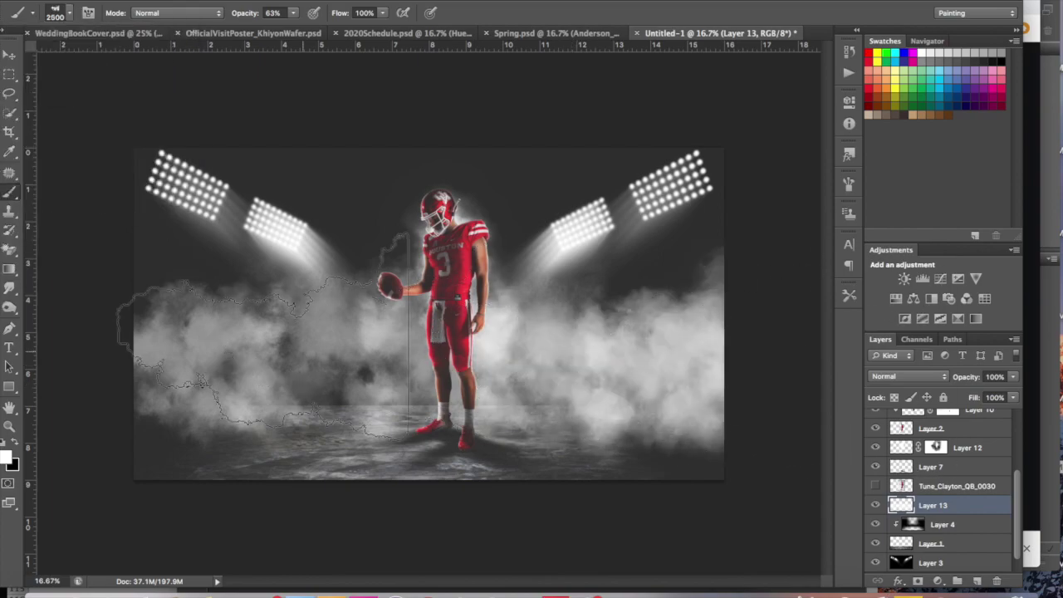
{"action": "right_click", "coordinate": [124, 333]}
{"action": "left_click", "coordinate": [99, 370]}
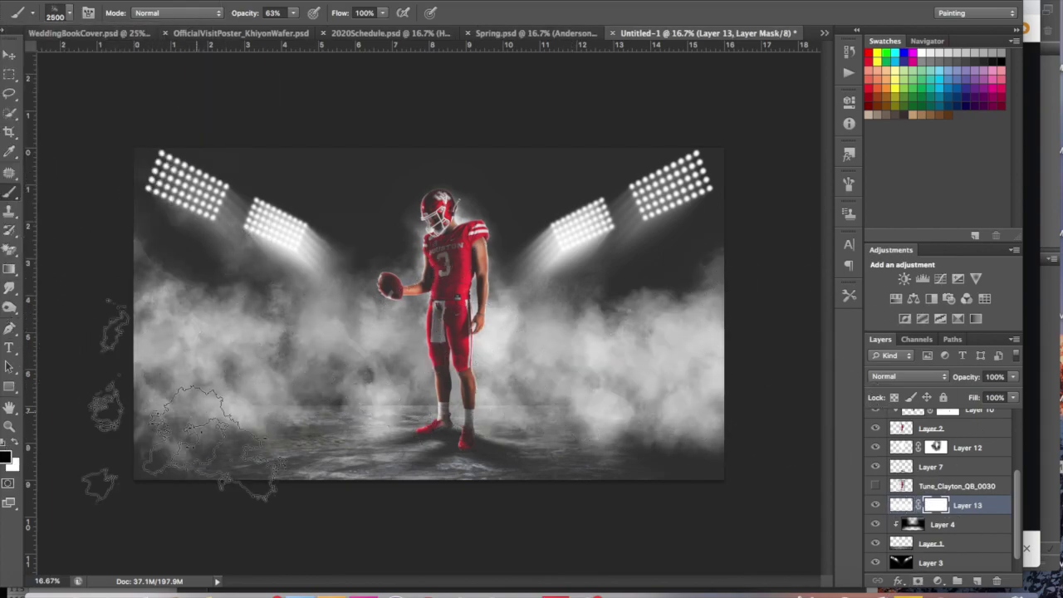
Mask the fog layer and fade the left fog with a soft black brush
{"action": "key", "text": "bracketright"}
{"action": "key", "text": "bracketright"}
{"action": "key", "text": "bracketright"}
{"action": "right_click", "coordinate": [140, 150]}
{"action": "double_click", "coordinate": [143, 150]}
{"action": "left_click_drag", "start_coordinate": [71, 296], "coordinate": [118, 261]}
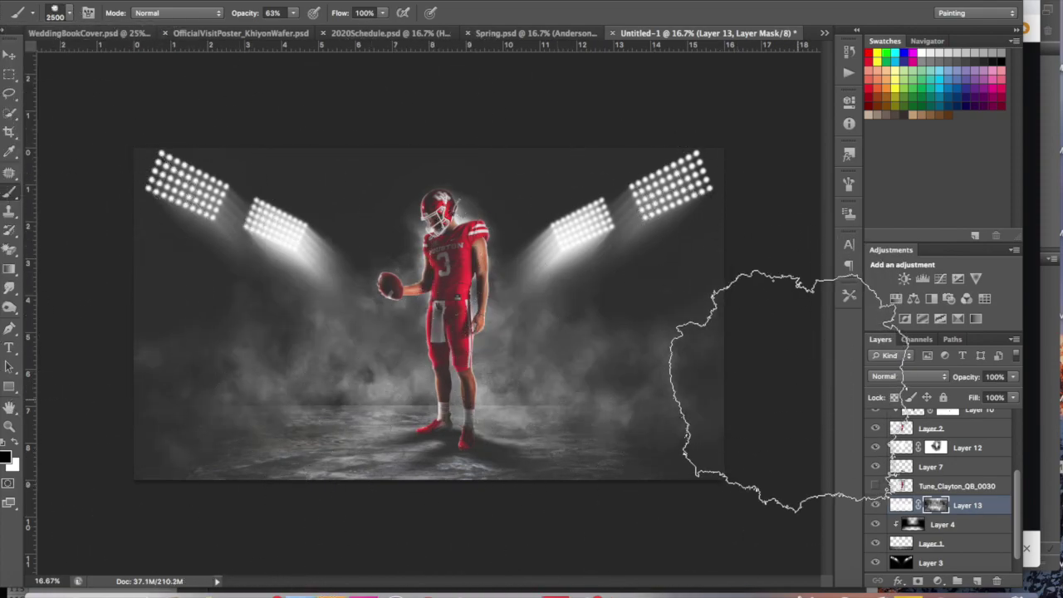
{"action": "key", "text": "x"}
Add Layer 14 for more fog and pick a smoke brush
{"action": "left_click", "coordinate": [942, 524]}
{"action": "key", "text": "ctrl+plus"}
{"action": "left_click", "coordinate": [977, 580]}
{"action": "right_click", "coordinate": [139, 150]}
{"action": "double_click", "coordinate": [143, 150]}
{"action": "key", "text": "ctrl+minus"}
Mask Layer 14 to fade the right-side fog, then add empty Layer 15 above Brightness
{"action": "left_click", "coordinate": [917, 579]}
{"action": "key", "text": "bracketright"}
{"action": "key", "text": "bracketright"}
{"action": "key", "text": "bracketright"}
{"action": "key", "text": "x"}
{"action": "mouse_move", "coordinate": [659, 352]}
{"action": "left_mouse_down"}
{"action": "mouse_move", "coordinate": [546, 490]}
{"action": "mouse_move", "coordinate": [728, 429]}
{"action": "mouse_move", "coordinate": [584, 465]}
{"action": "mouse_move", "coordinate": [202, 456]}
{"action": "mouse_move", "coordinate": [166, 379]}
{"action": "mouse_move", "coordinate": [640, 551]}
{"action": "left_mouse_up"}
{"action": "key", "text": "ctrl+plus"}
{"action": "key", "text": "ctrl+minus"}
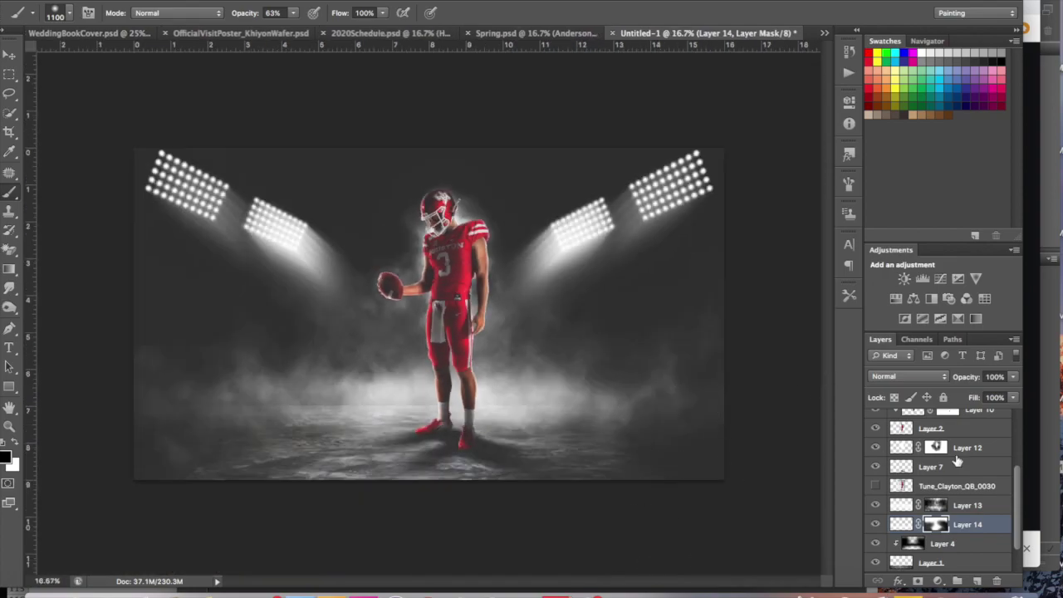
{"action": "scroll", "coordinate": [939, 481], "scroll_direction": "up", "scroll_amount": 5}
{"action": "left_click", "coordinate": [955, 437]}
{"action": "left_click", "coordinate": [976, 581]}
Paint a full-opacity white glow along the back of the player's helmet
{"action": "key", "text": "ctrl+plus"}
{"action": "key", "text": "ctrl+plus"}
{"action": "key", "text": "ctrl+plus"}
{"action": "key", "text": "x"}
{"action": "key", "text": "bracketleft"}
{"action": "key", "text": "bracketleft"}
{"action": "key", "text": "bracketleft"}
{"action": "scroll", "coordinate": [529, 307], "scroll_direction": "up", "scroll_amount": 1}
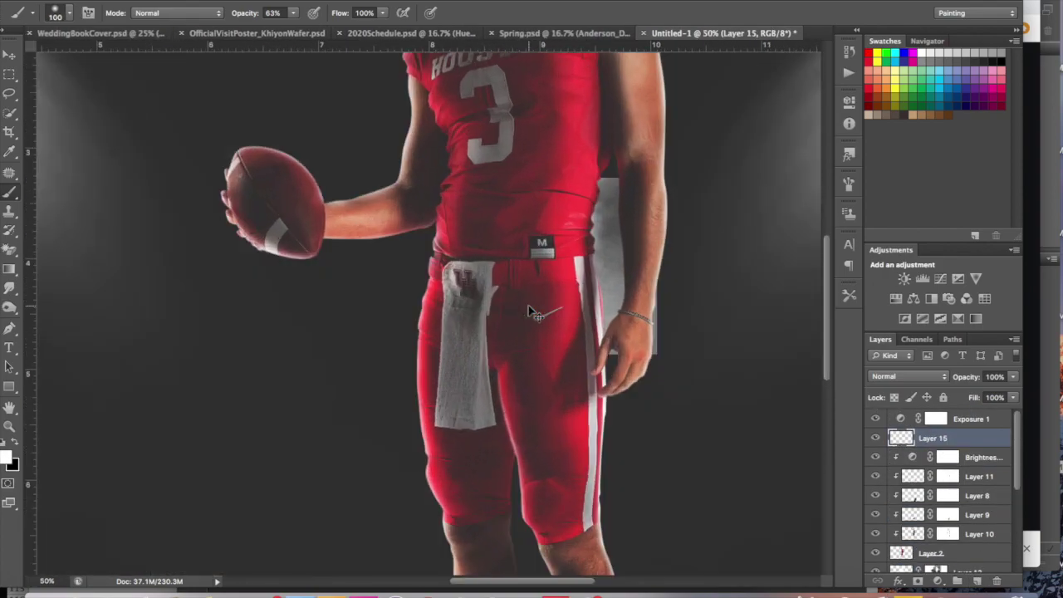
{"action": "scroll", "coordinate": [656, 273], "scroll_direction": "up", "scroll_amount": 1}
{"action": "key", "text": "0"}
{"action": "scroll", "coordinate": [529, 158], "scroll_direction": "up", "scroll_amount": 3}
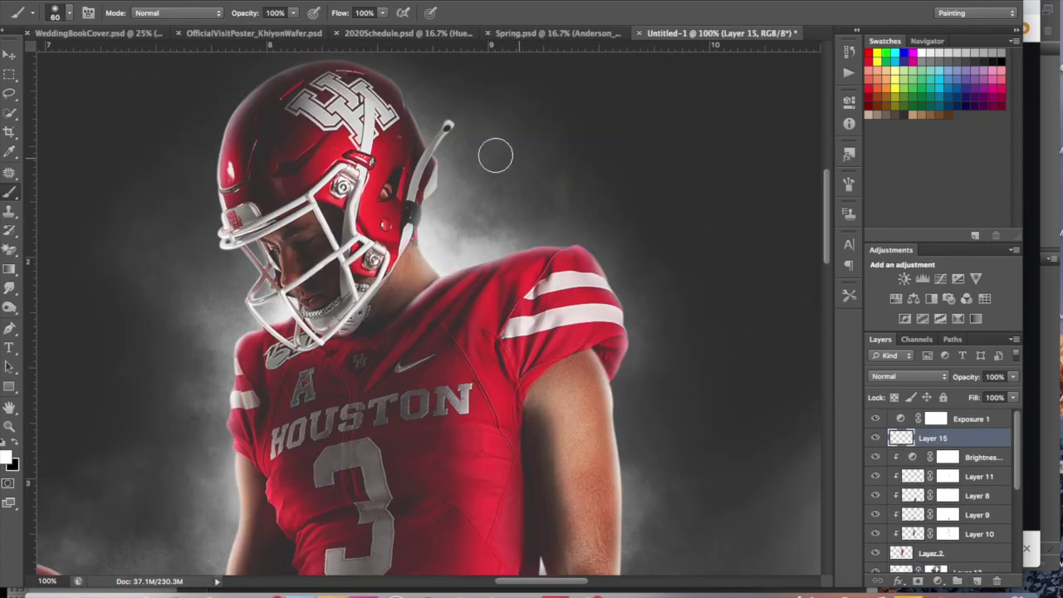
{"action": "scroll", "coordinate": [415, 133], "scroll_direction": "up", "scroll_amount": 1}
{"action": "mouse_move", "coordinate": [375, 116]}
{"action": "left_mouse_down"}
{"action": "mouse_move", "coordinate": [449, 249]}
{"action": "mouse_move", "coordinate": [458, 349]}
{"action": "mouse_move", "coordinate": [556, 324]}
{"action": "mouse_move", "coordinate": [646, 418]}
{"action": "mouse_move", "coordinate": [639, 556]}
{"action": "left_mouse_up"}
{"action": "scroll", "coordinate": [664, 498], "scroll_direction": "down", "scroll_amount": 2}
Mask the glow layer, set it to 65% opacity, and remove the blob above the helmet
{"action": "left_click", "coordinate": [918, 580]}
{"action": "left_click_drag", "start_coordinate": [1013, 376], "coordinate": [990, 397]}
{"action": "key", "text": "bracketleft"}
{"action": "key", "text": "bracketleft"}
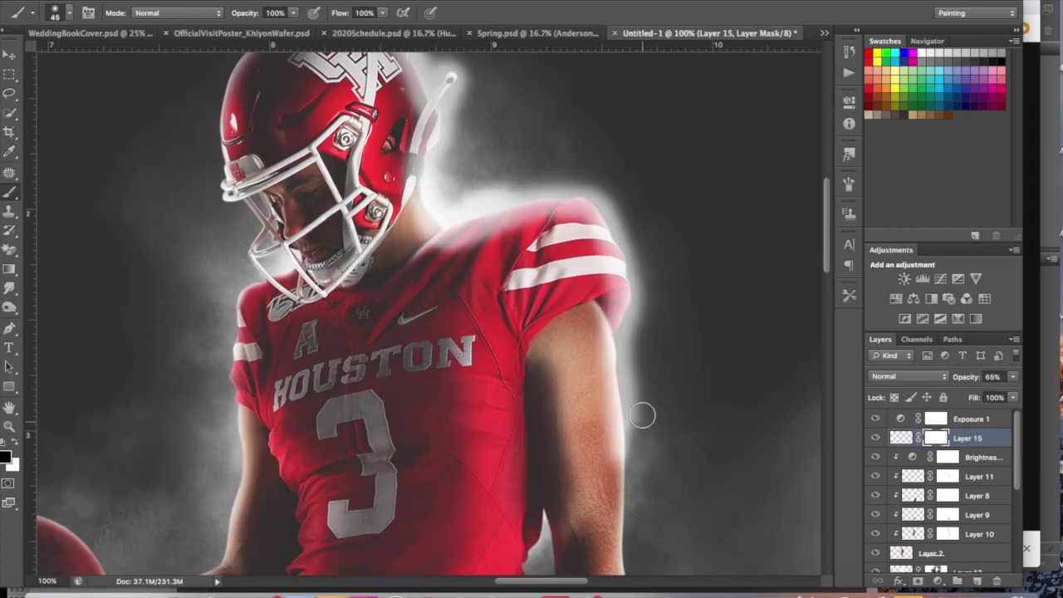
{"action": "scroll", "coordinate": [447, 150], "scroll_direction": "up", "scroll_amount": 2}
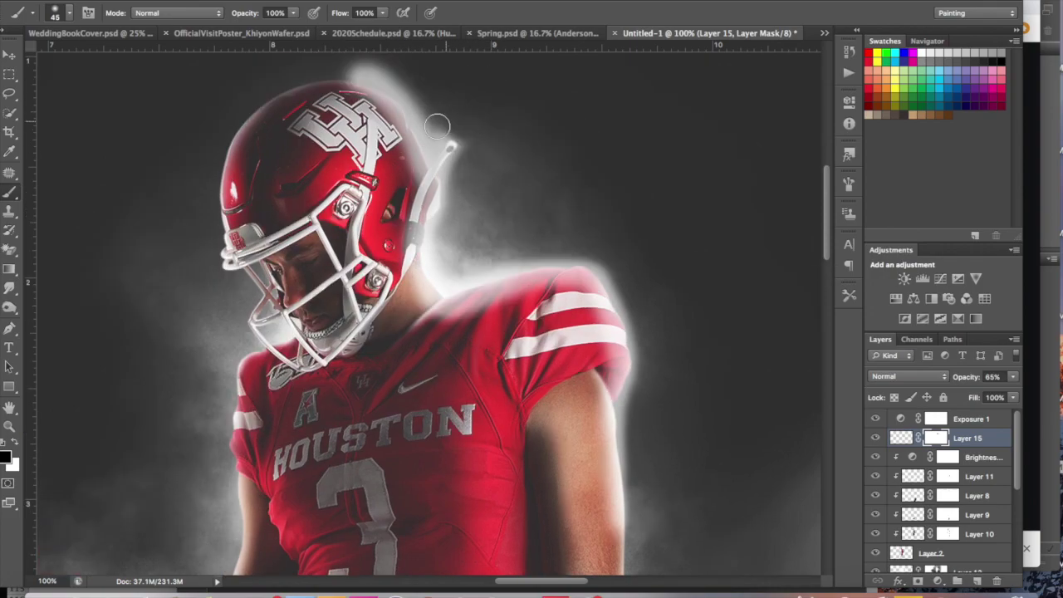
{"action": "left_click_drag", "start_coordinate": [425, 121], "coordinate": [299, 88]}
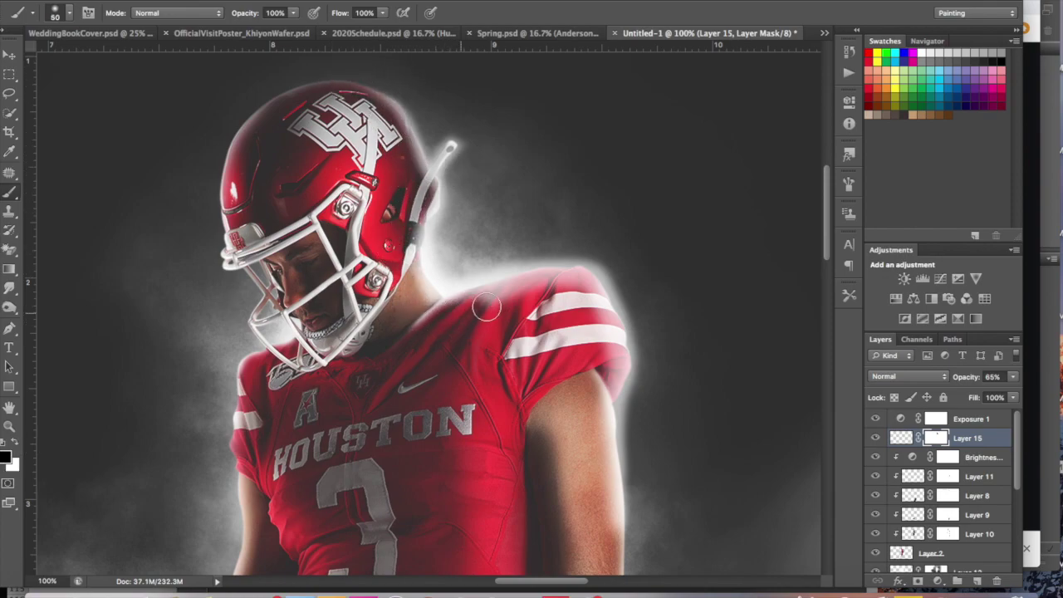
Check the glow on shoulders, arm and helmet, switching between layer pixels and mask
{"action": "left_click_drag", "start_coordinate": [590, 316], "coordinate": [556, 290]}
{"action": "left_click_drag", "start_coordinate": [554, 365], "coordinate": [521, 274]}
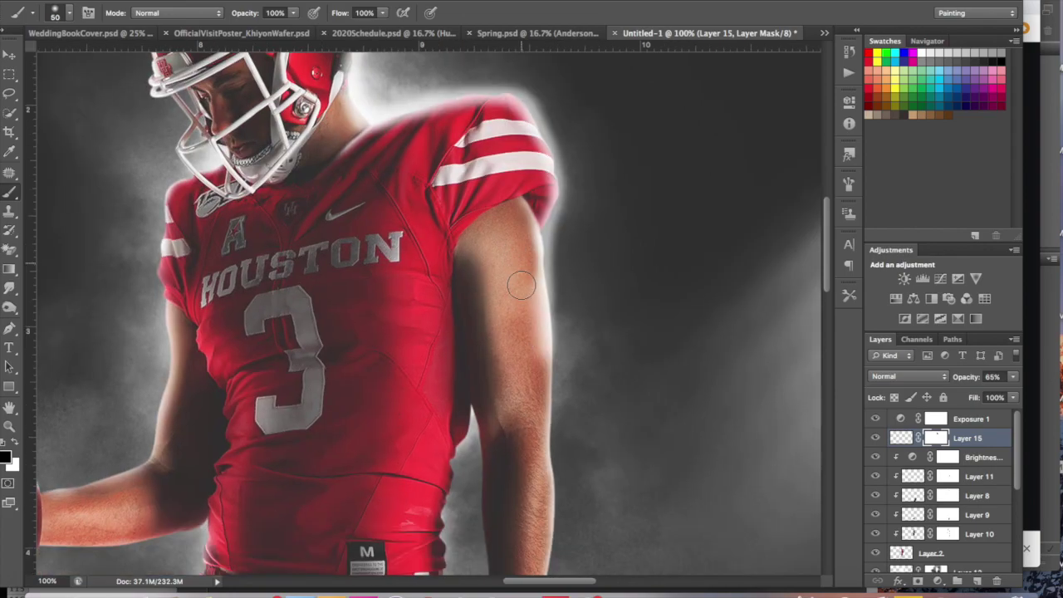
{"action": "left_click_drag", "start_coordinate": [557, 114], "coordinate": [513, 185]}
{"action": "mouse_move", "coordinate": [395, 211]}
{"action": "left_mouse_down"}
{"action": "mouse_move", "coordinate": [197, 235]}
{"action": "mouse_move", "coordinate": [217, 428]}
{"action": "left_mouse_up"}
{"action": "key", "text": "ctrl+2"}
{"action": "key", "text": "x"}
{"action": "key", "text": "ctrl+backslash"}
{"action": "key", "text": "x"}
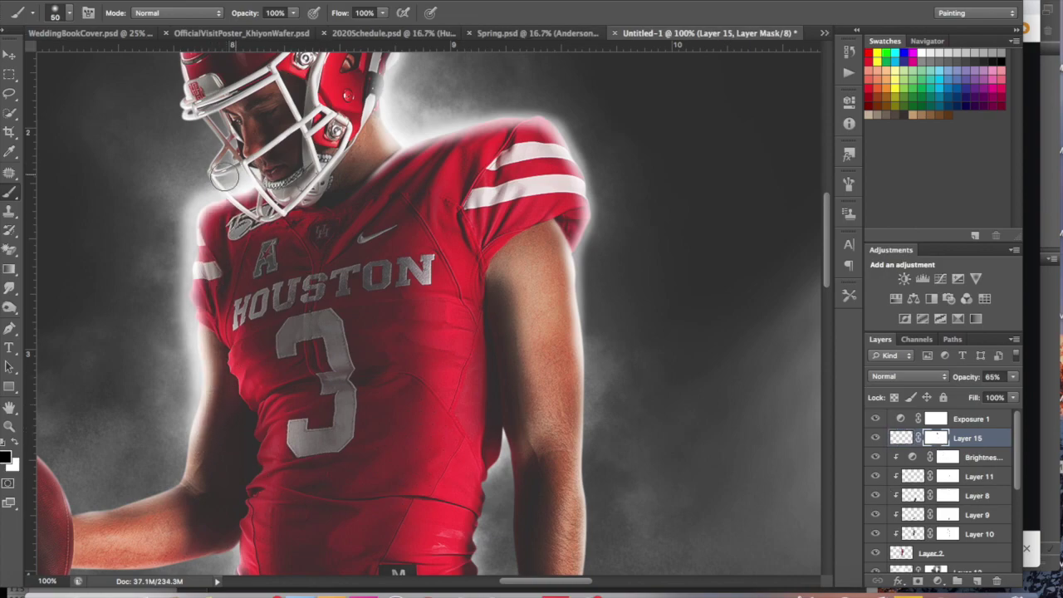
Refine the glow around the collar with a smaller brush
{"action": "left_click_drag", "start_coordinate": [173, 378], "coordinate": [260, 444]}
{"action": "key", "text": "bracketleft"}
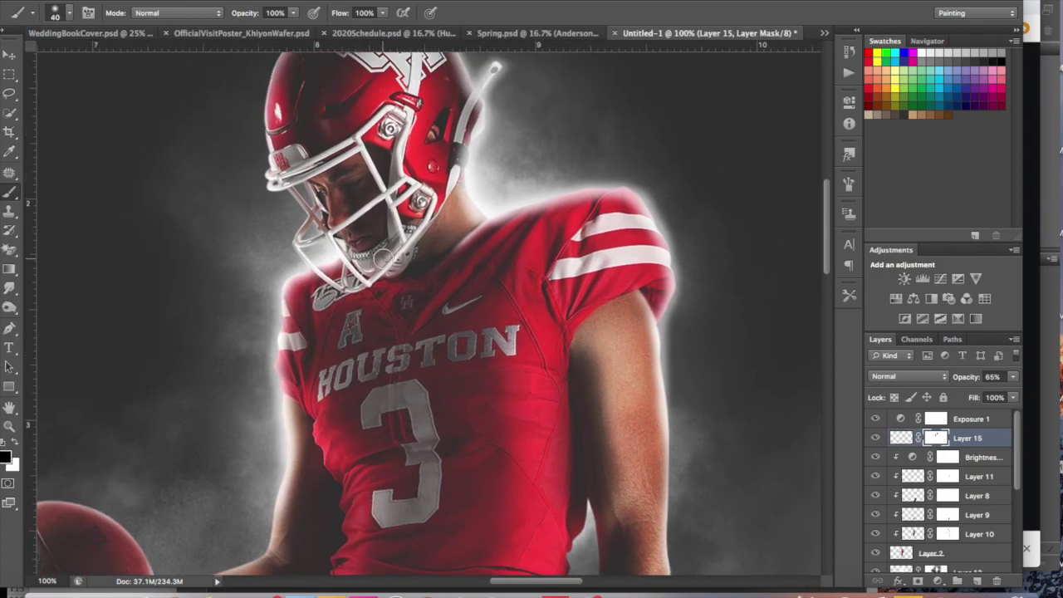
{"action": "key", "text": "ctrl+equal"}
{"action": "key", "text": "bracketleft"}
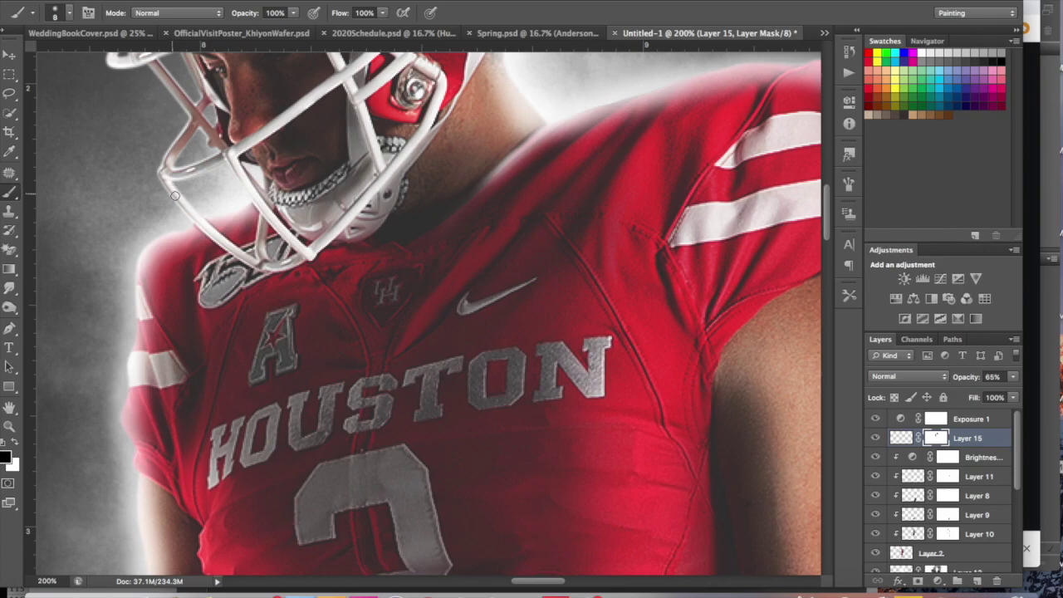
{"action": "key", "text": "ctrl+0"}
{"action": "key", "text": "ctrl+2"}
{"action": "key", "text": "bracketright"}
{"action": "key", "text": "bracketright"}
{"action": "key", "text": "bracketright"}
Mask back the glow near the fingers and along the football's left edge
{"action": "key", "text": "ctrl+equal"}
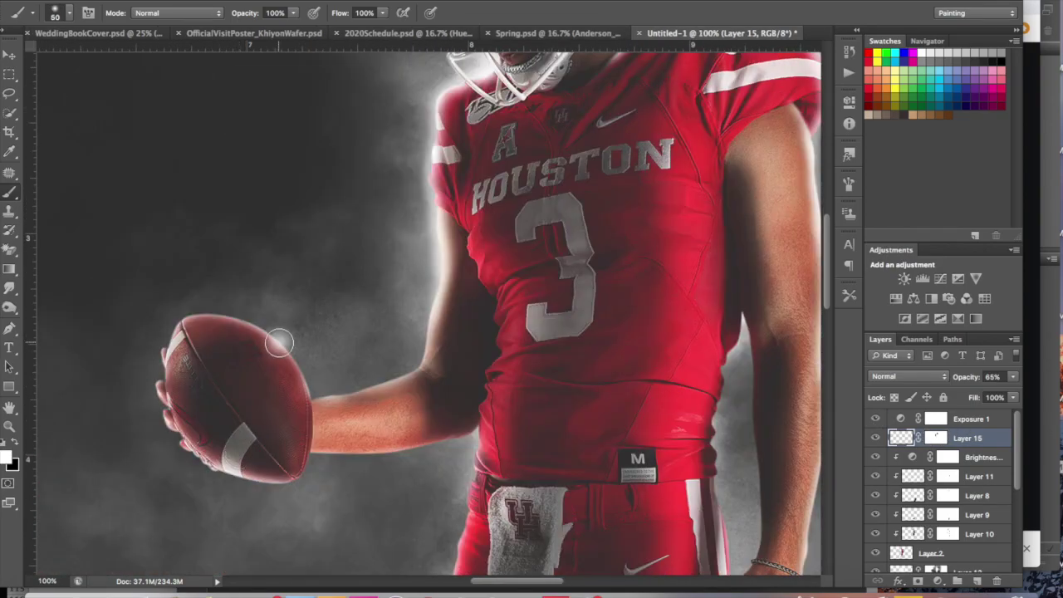
{"action": "scroll", "coordinate": [167, 382], "scroll_direction": "up", "scroll_amount": 1}
{"action": "key", "text": "ctrl+backslash"}
{"action": "key", "text": "bracketleft"}
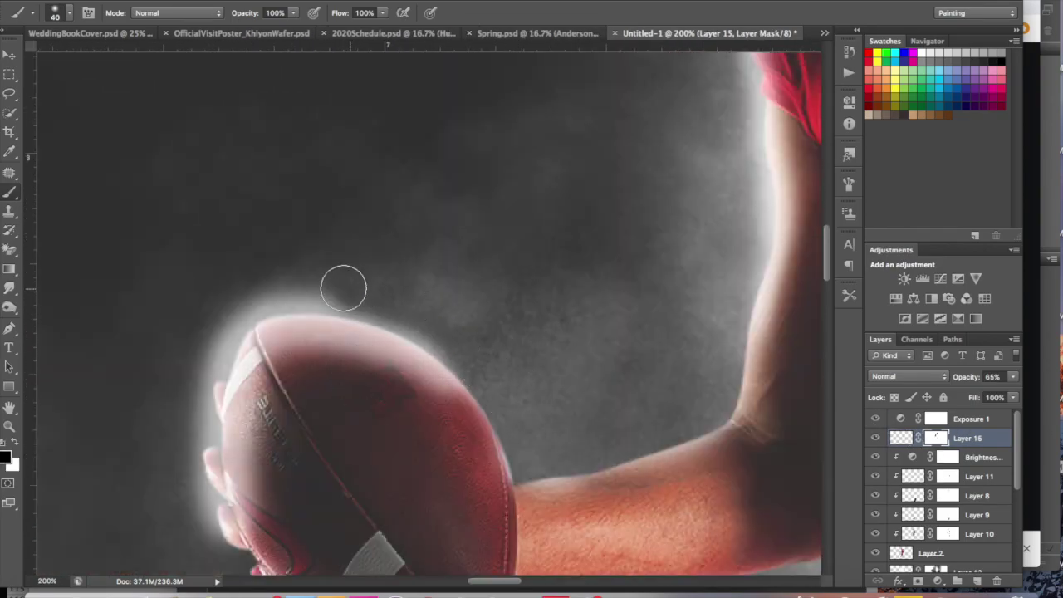
{"action": "left_click_drag", "start_coordinate": [191, 465], "coordinate": [226, 573]}
{"action": "scroll", "coordinate": [267, 277], "scroll_direction": "down", "scroll_amount": 2}
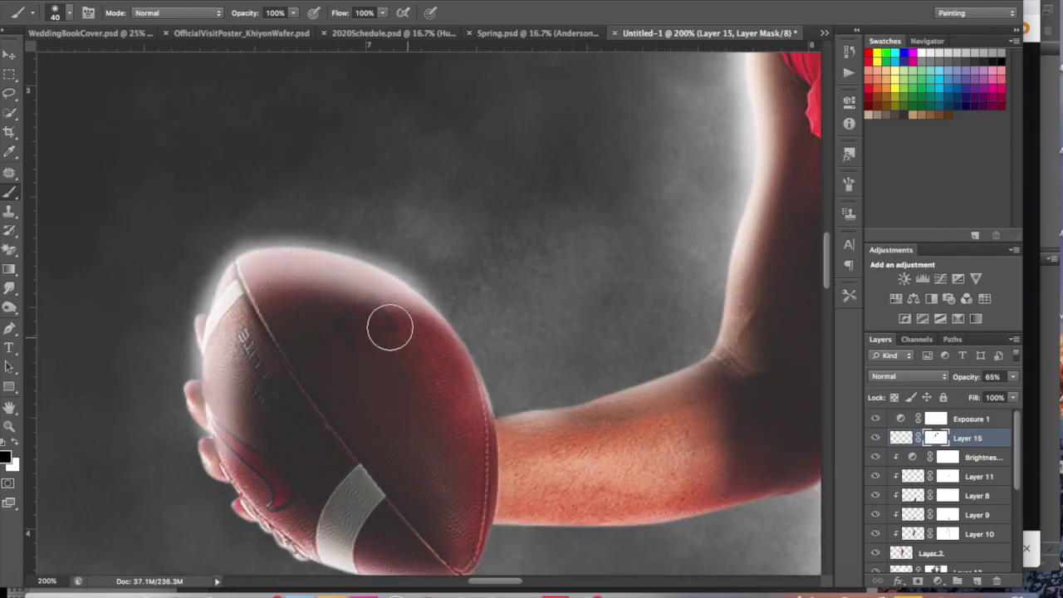
{"action": "mouse_move", "coordinate": [387, 324]}
{"action": "left_mouse_down"}
{"action": "mouse_move", "coordinate": [237, 379]}
{"action": "mouse_move", "coordinate": [216, 440]}
{"action": "left_mouse_up"}
{"action": "key", "text": "ctrl+1"}
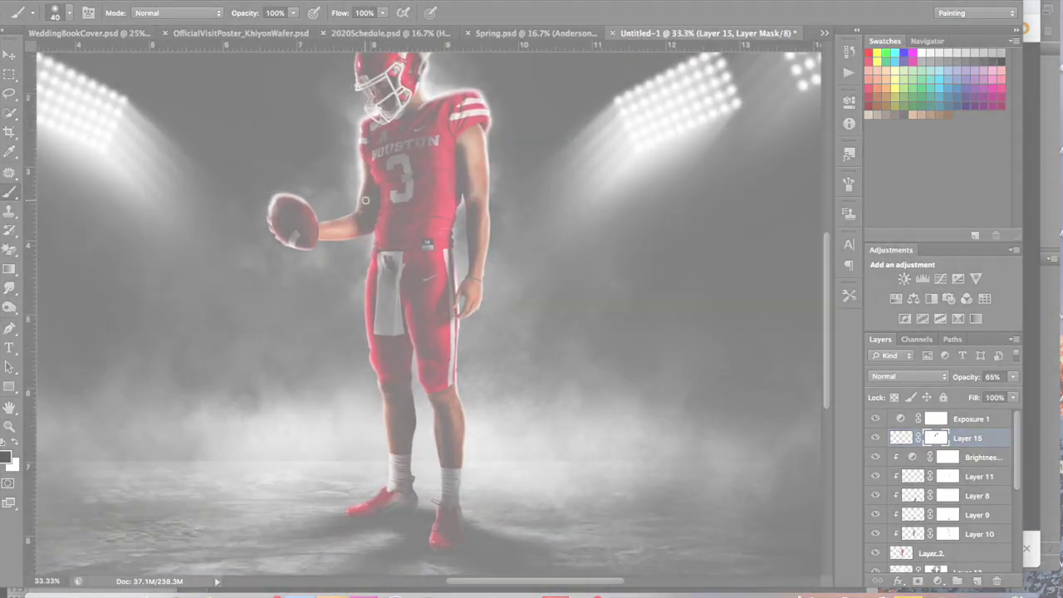